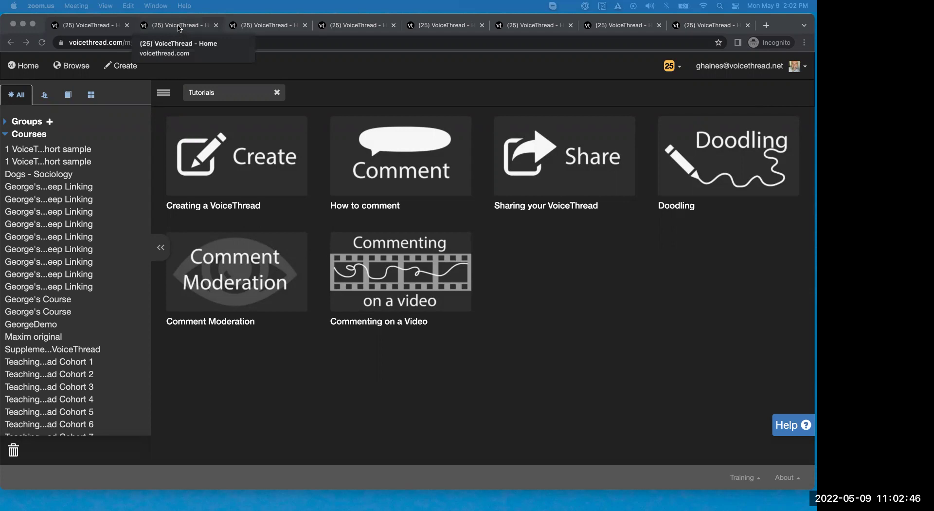
Filter the home page to show only the VoiceThreads owned by this account
{"action": "left_click", "coordinate": [164, 98]}
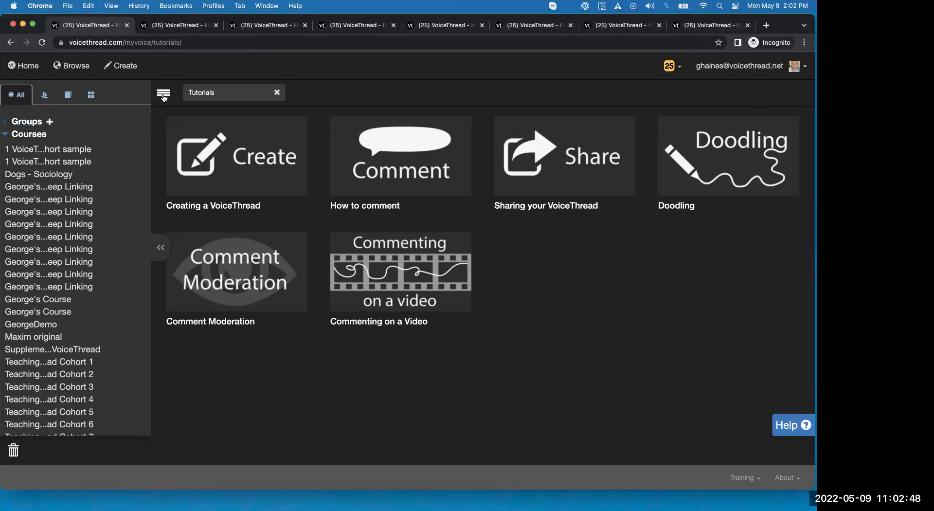
{"action": "left_click", "coordinate": [164, 97]}
{"action": "left_click", "coordinate": [179, 131]}
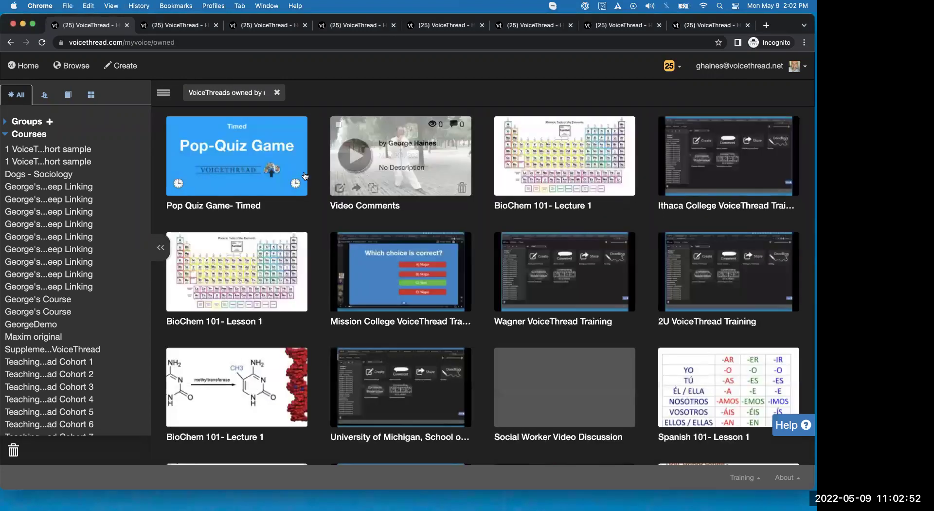
Open the Video Comments VoiceThread for editing
{"action": "mouse_move", "coordinate": [355, 161]}
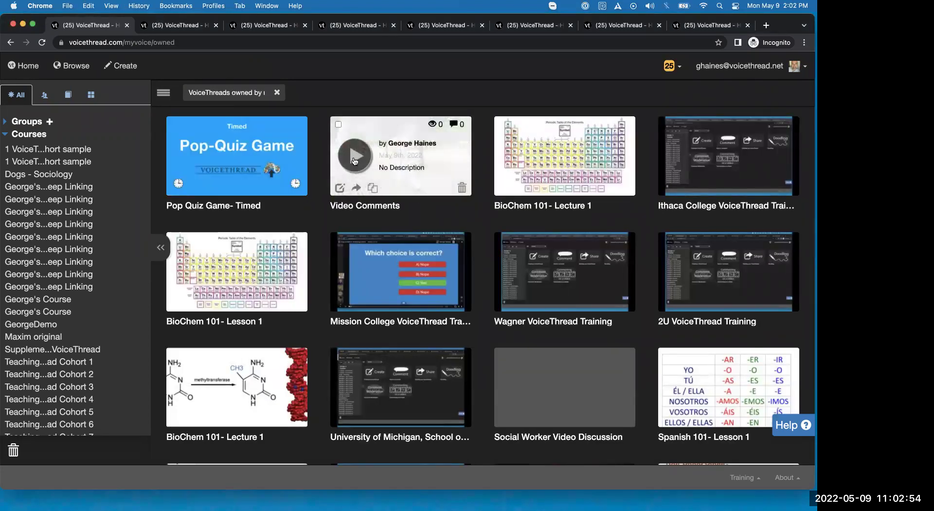
{"action": "mouse_move", "coordinate": [555, 165]}
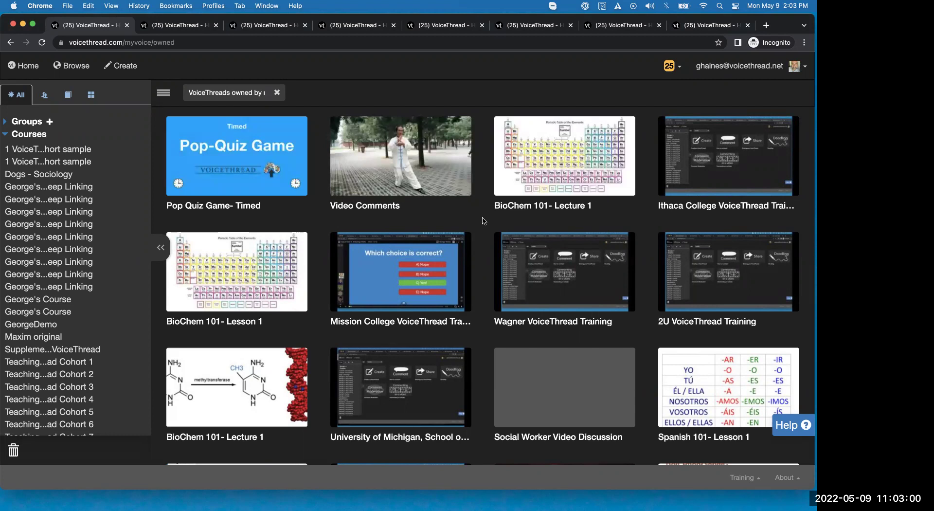
{"action": "mouse_move", "coordinate": [416, 181]}
{"action": "mouse_move", "coordinate": [341, 189]}
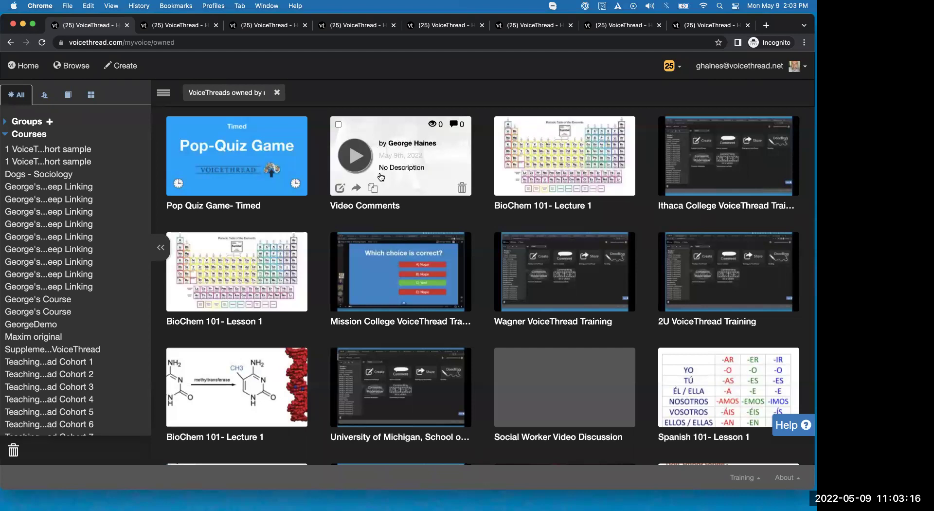
{"action": "left_click", "coordinate": [340, 187]}
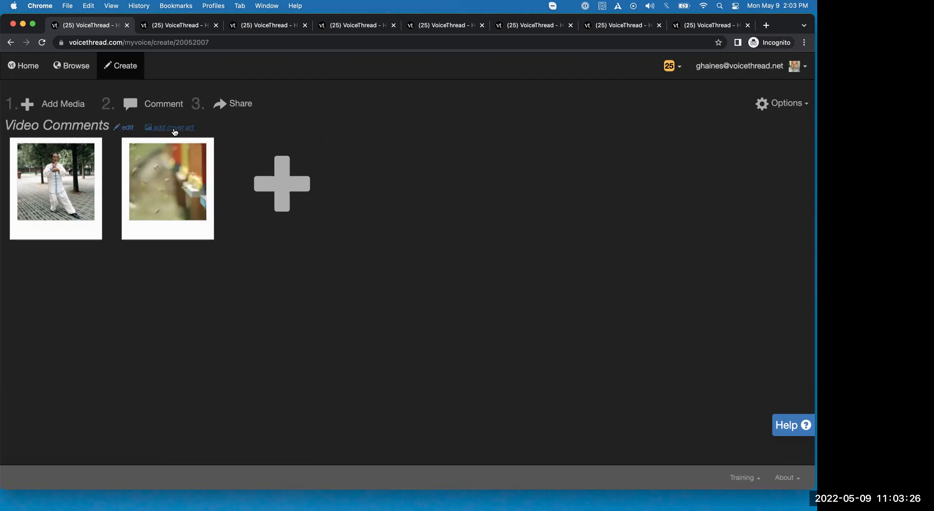
Upload the Cover Art TaiChiBees file as the cover art of Video Comments and save the thread settings
{"action": "left_click", "coordinate": [174, 131]}
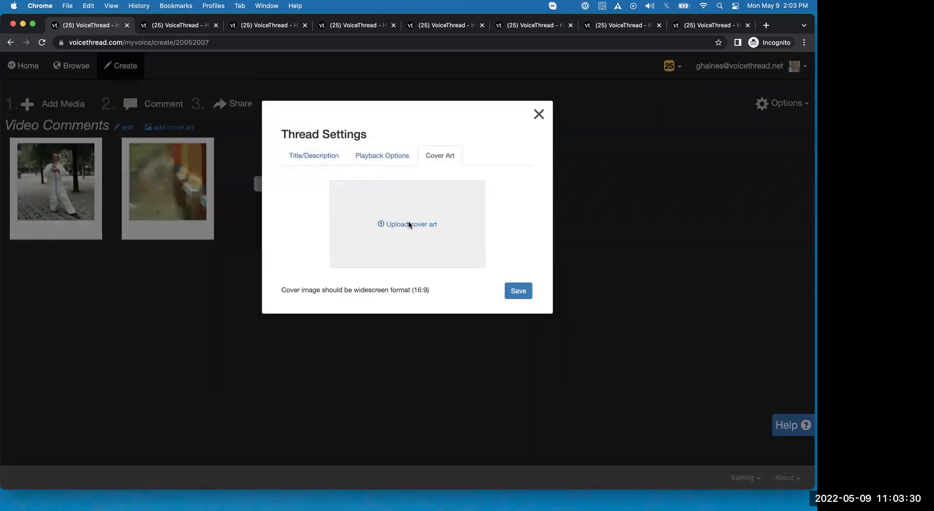
{"action": "left_click", "coordinate": [409, 225]}
{"action": "scroll", "coordinate": [241, 227], "scroll_direction": "down", "scroll_amount": 15}
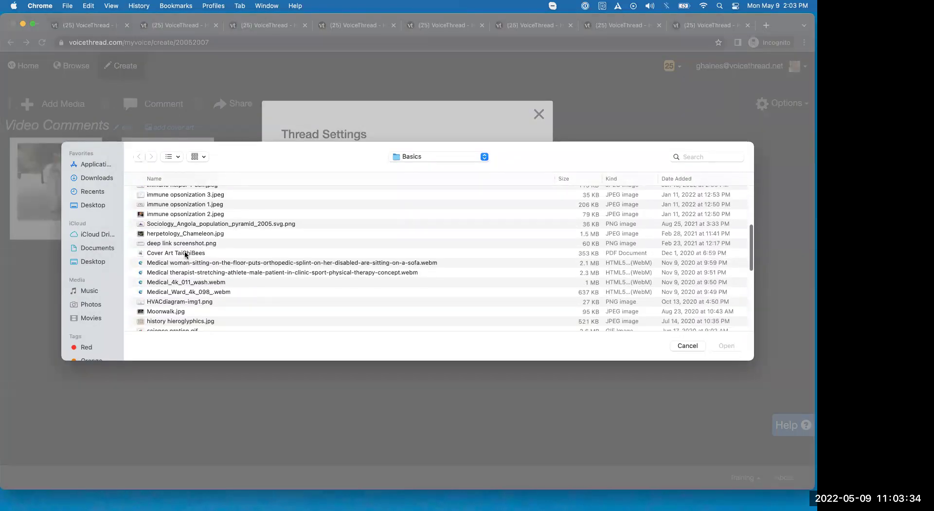
{"action": "double_click", "coordinate": [186, 253]}
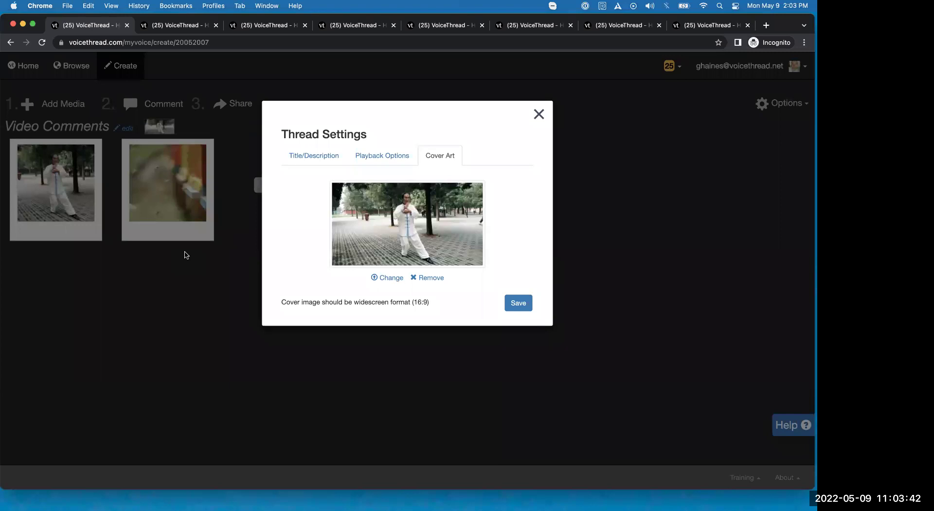
{"action": "left_click", "coordinate": [518, 304]}
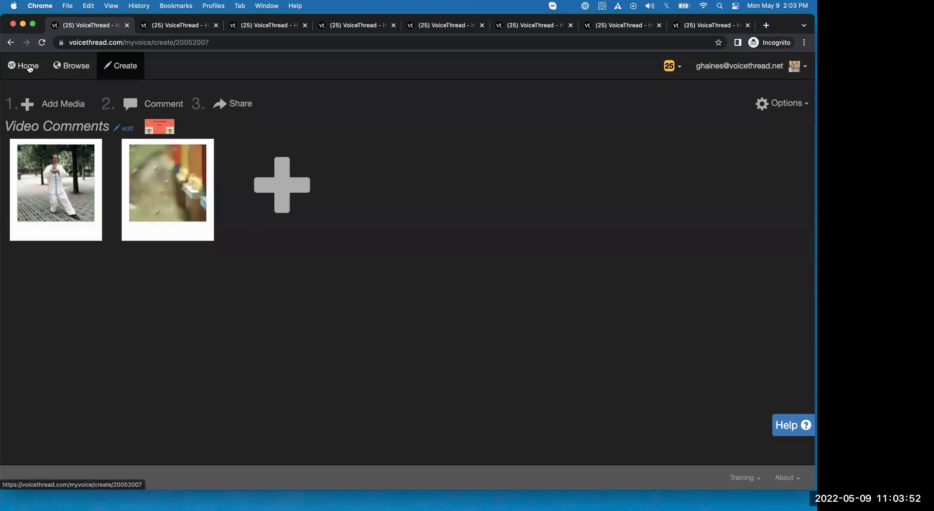
Return to the home page and open the Video Comments VoiceThread for playback
{"action": "left_click", "coordinate": [29, 68]}
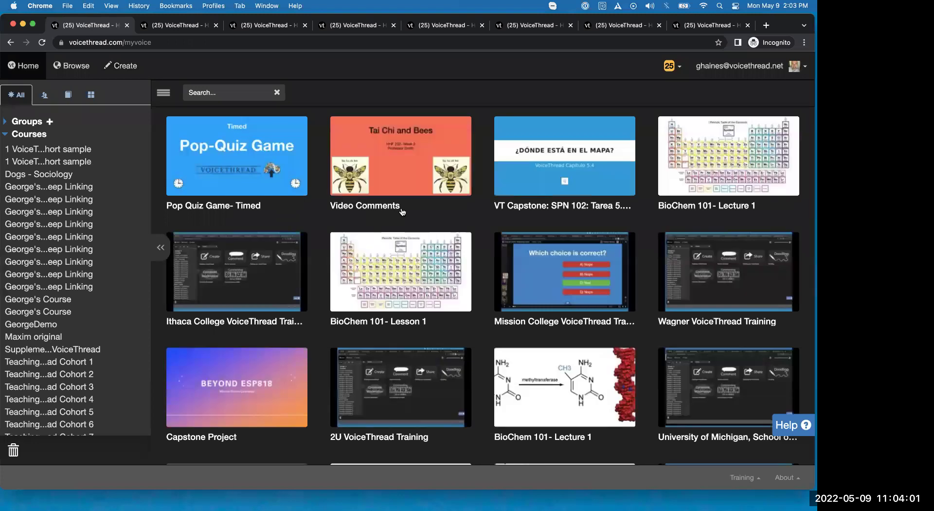
{"action": "mouse_move", "coordinate": [411, 205]}
{"action": "mouse_move", "coordinate": [355, 175]}
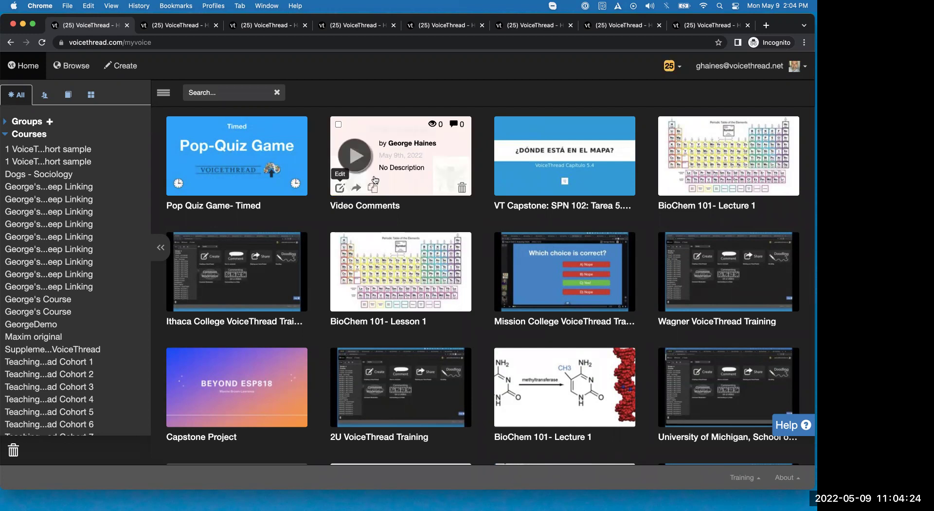
{"action": "left_click", "coordinate": [398, 168]}
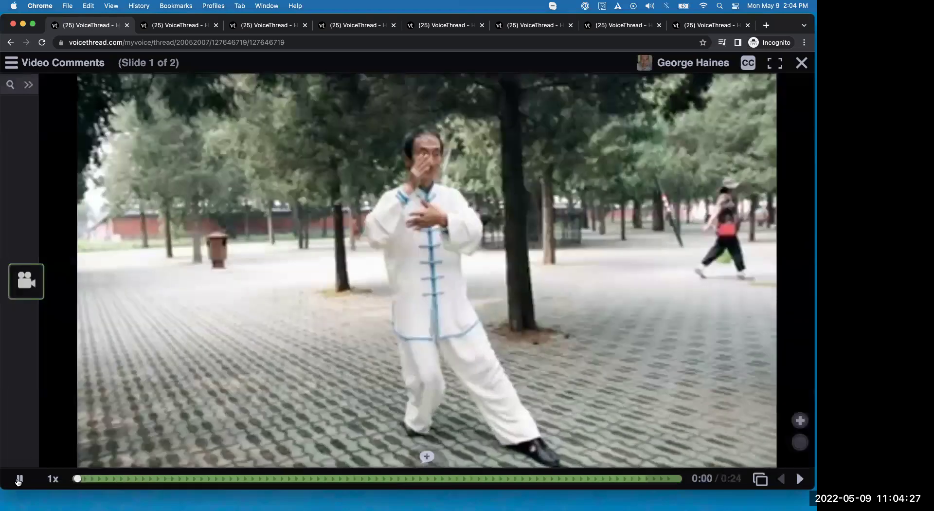
Preview the start of the slide 1 video, rewind it, and look at slide 2 before returning to slide 1
{"action": "left_click", "coordinate": [20, 478]}
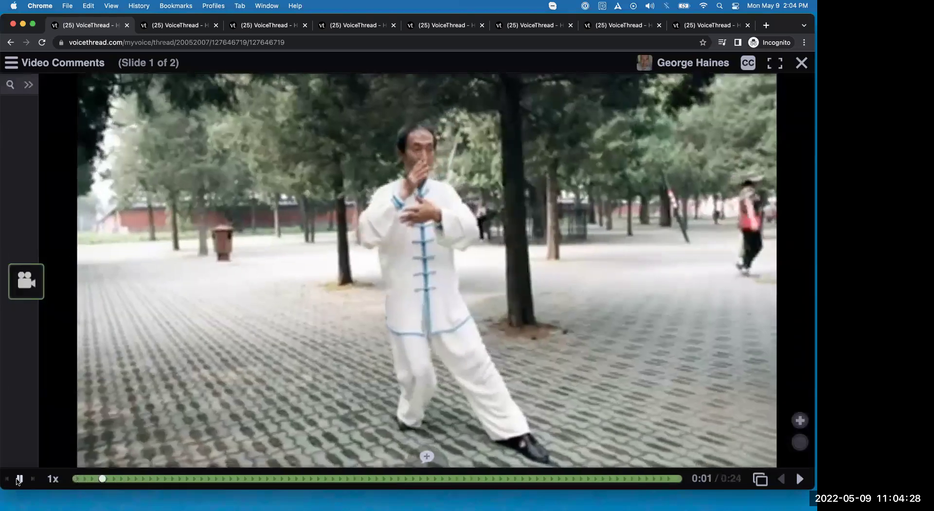
{"action": "left_click", "coordinate": [76, 478]}
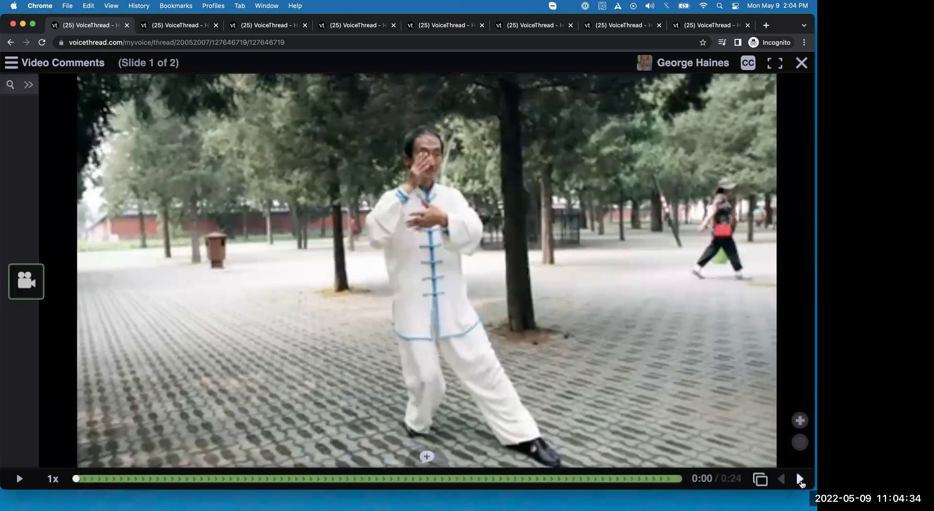
{"action": "left_click", "coordinate": [800, 479]}
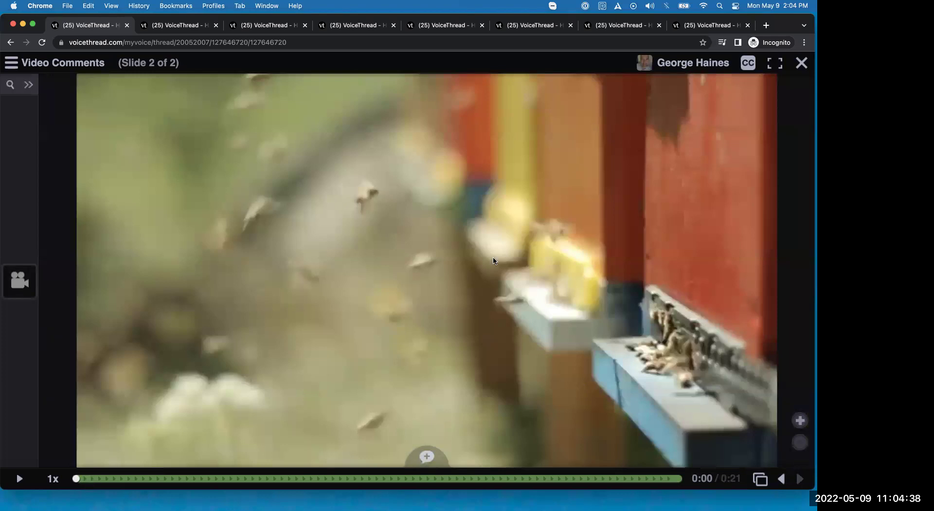
{"action": "left_click", "coordinate": [781, 479]}
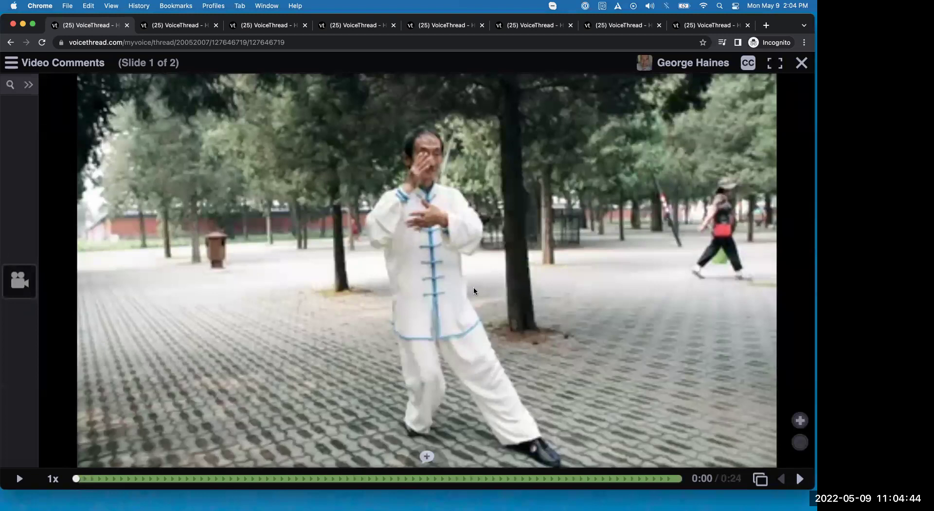
{"action": "left_click", "coordinate": [20, 480]}
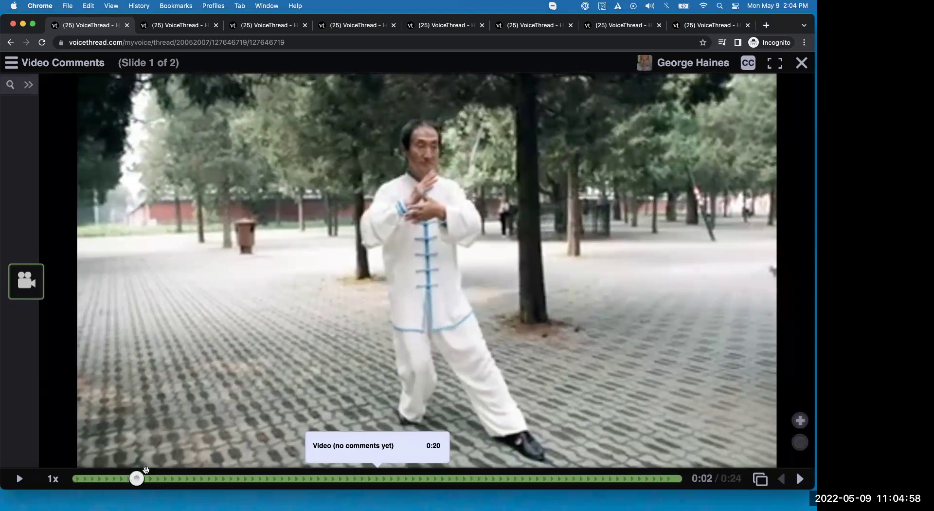
{"action": "left_click", "coordinate": [427, 458]}
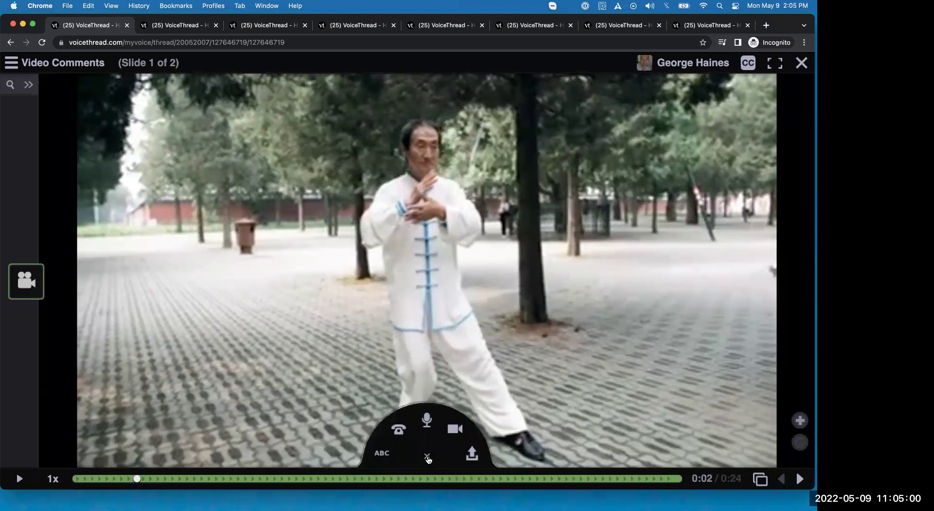
{"action": "left_click", "coordinate": [427, 421]}
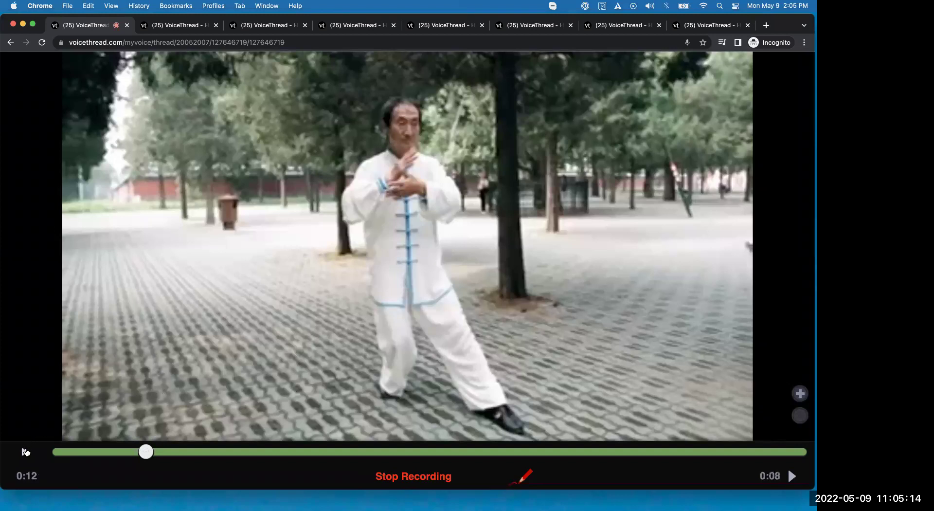
{"action": "left_click", "coordinate": [24, 452]}
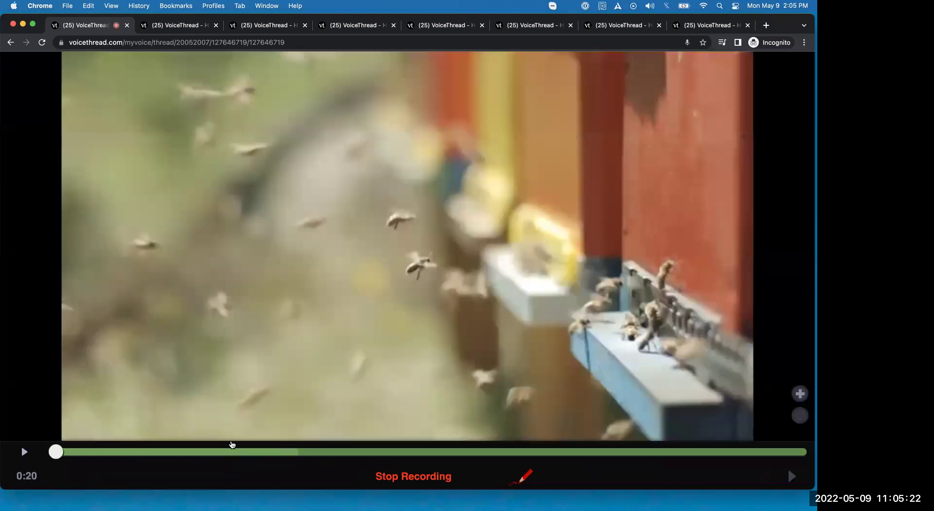
{"action": "left_click", "coordinate": [423, 481]}
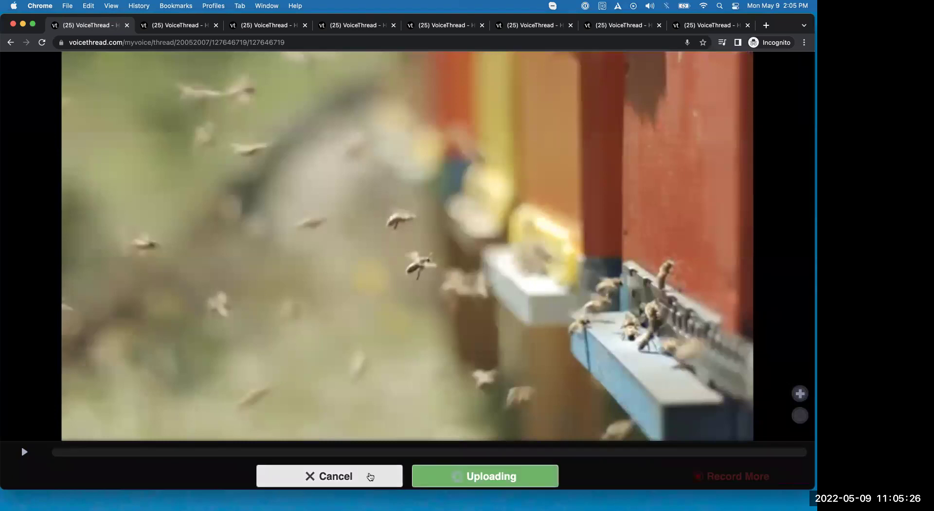
{"action": "left_click", "coordinate": [372, 477]}
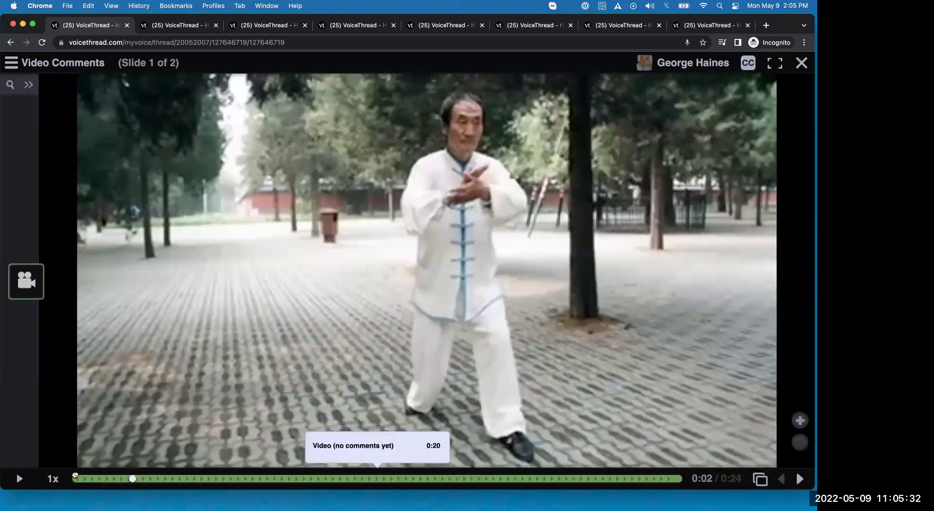
{"action": "left_click", "coordinate": [76, 479]}
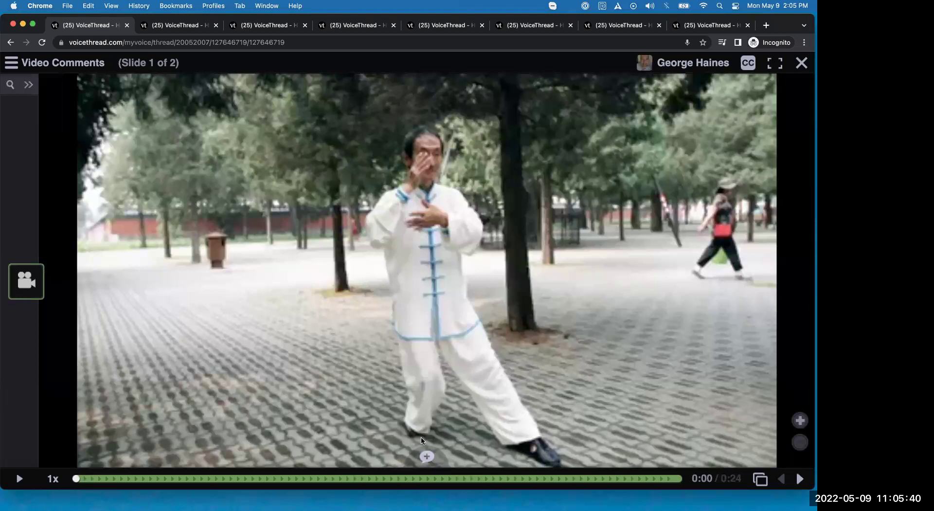
Start an audio comment on slide 1 and, with the video playing, doodle around the man's head and along his extended leg
{"action": "left_click", "coordinate": [427, 457]}
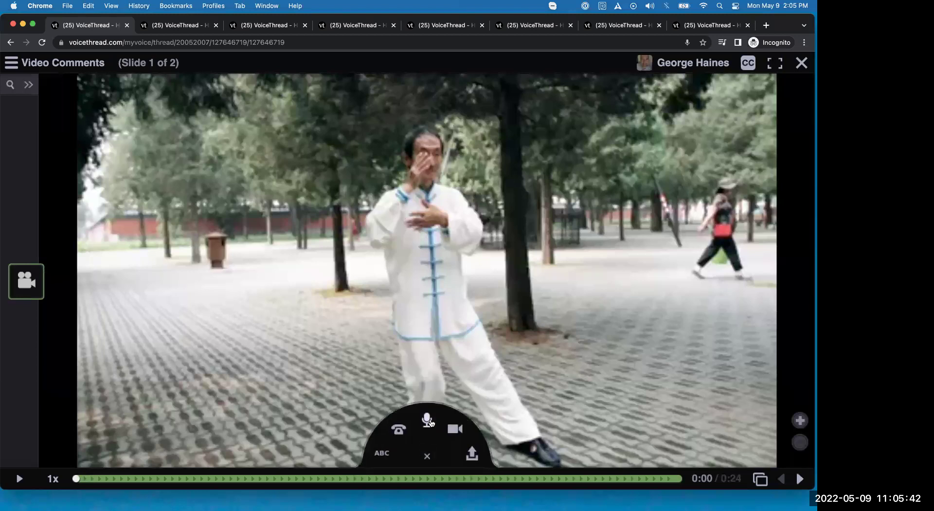
{"action": "left_click", "coordinate": [431, 422]}
{"action": "left_click", "coordinate": [24, 451]}
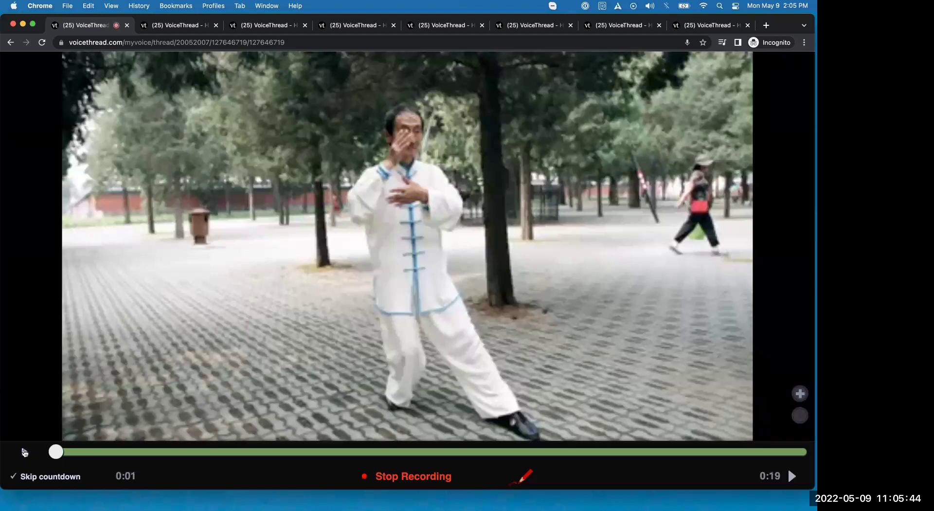
{"action": "left_click_drag", "start_coordinate": [390, 184], "coordinate": [438, 194]}
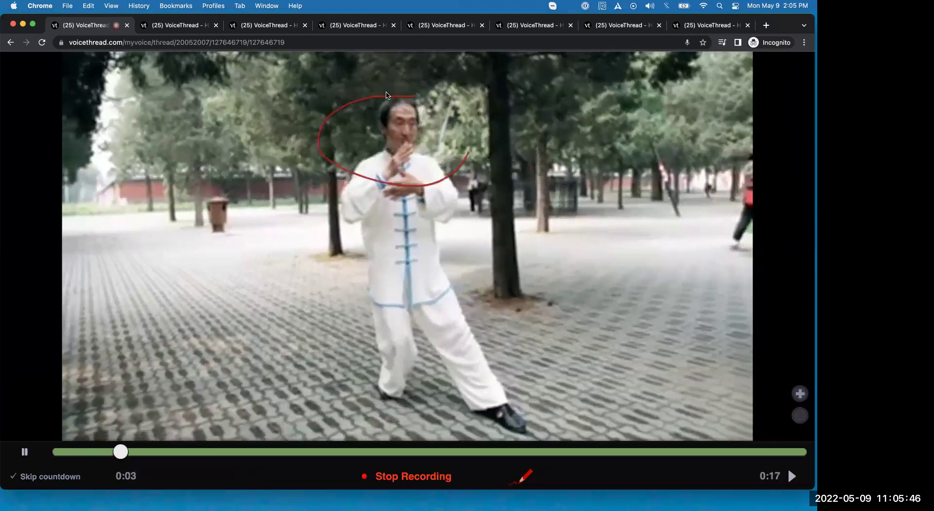
{"action": "left_click_drag", "start_coordinate": [454, 247], "coordinate": [460, 258]}
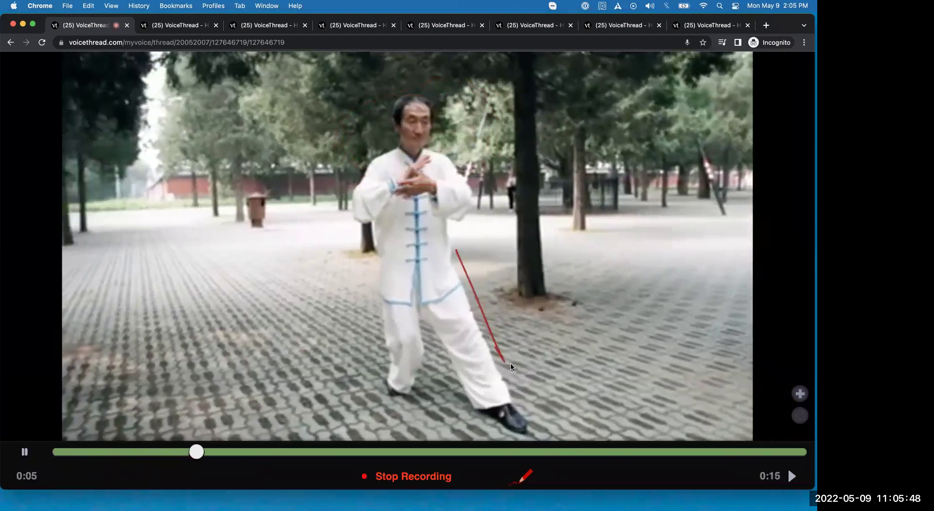
Pause and rewind the video to 0:02, doodle a line along the extended leg, and finish and save the audio comment
{"action": "left_click", "coordinate": [25, 452]}
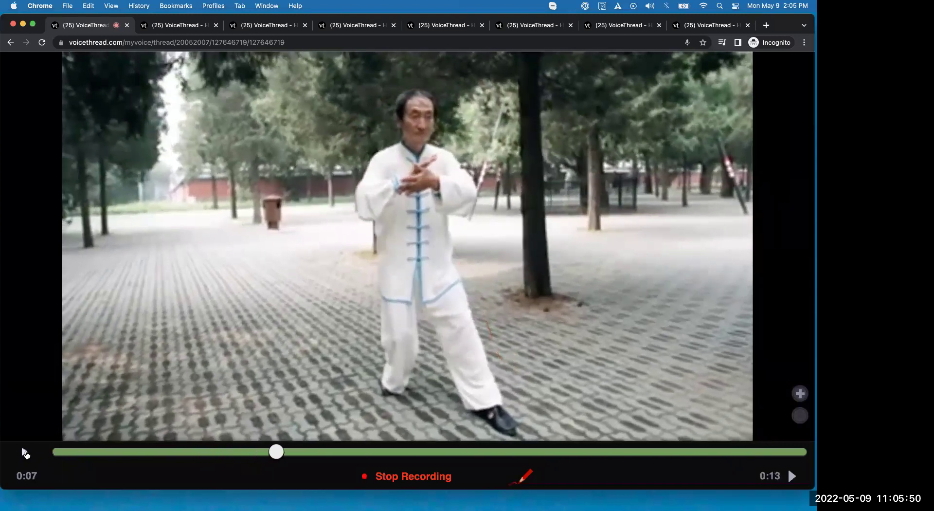
{"action": "left_click", "coordinate": [146, 443]}
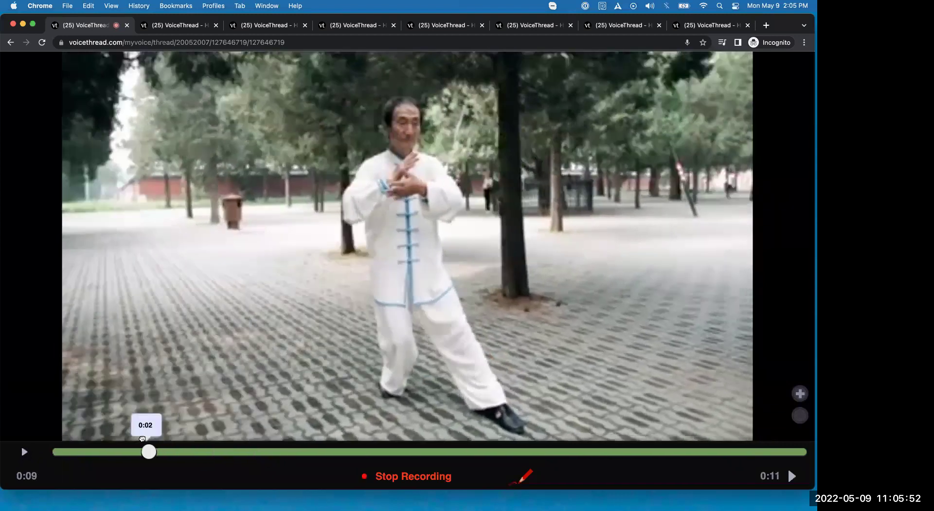
{"action": "left_click_drag", "start_coordinate": [486, 316], "coordinate": [501, 362]}
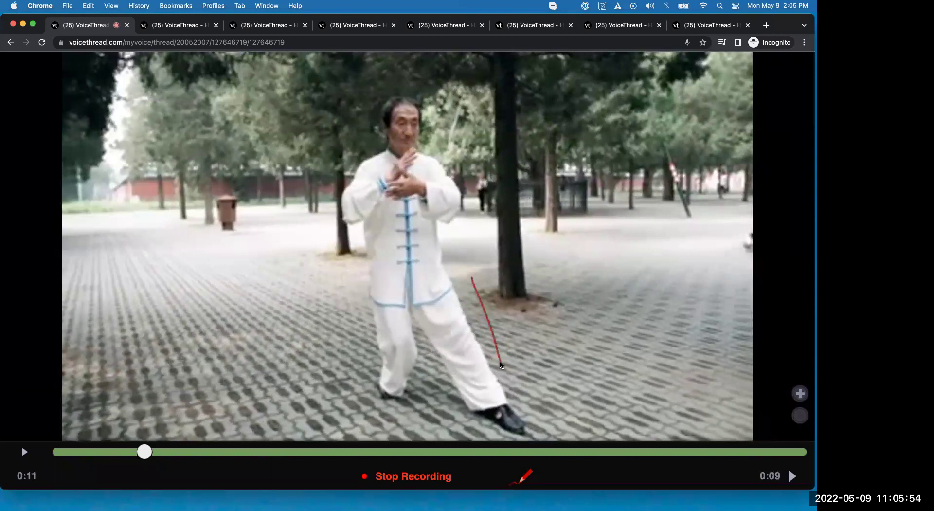
{"action": "left_click", "coordinate": [23, 452]}
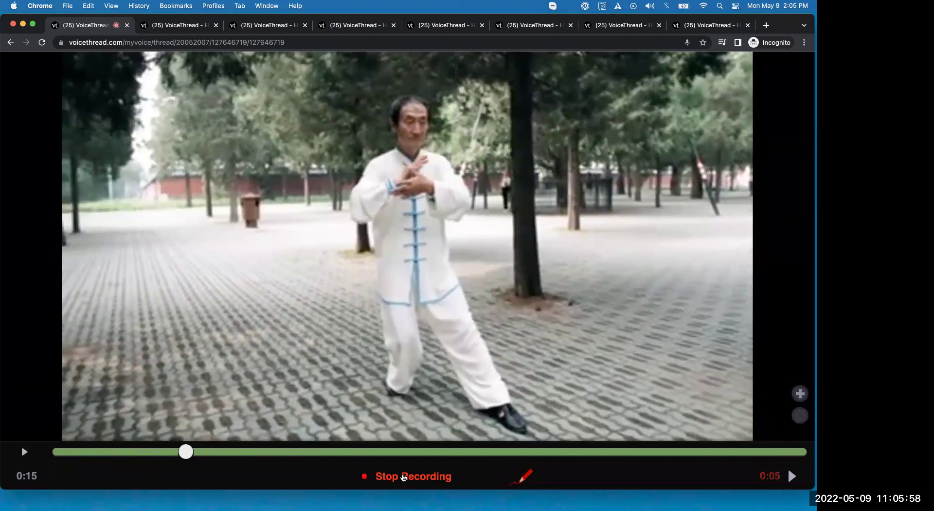
{"action": "left_click", "coordinate": [403, 476]}
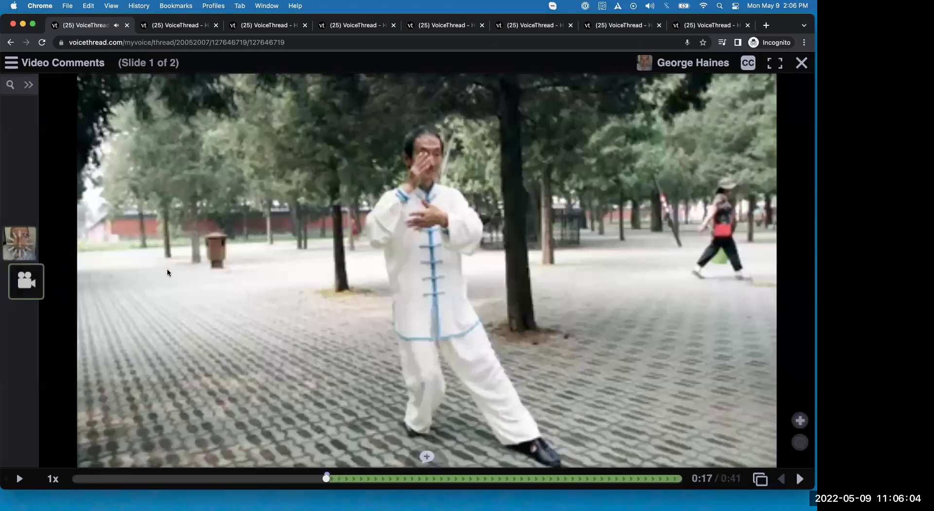
Set the slide 1 video to be skipped during autoplay
{"action": "mouse_move", "coordinate": [21, 289]}
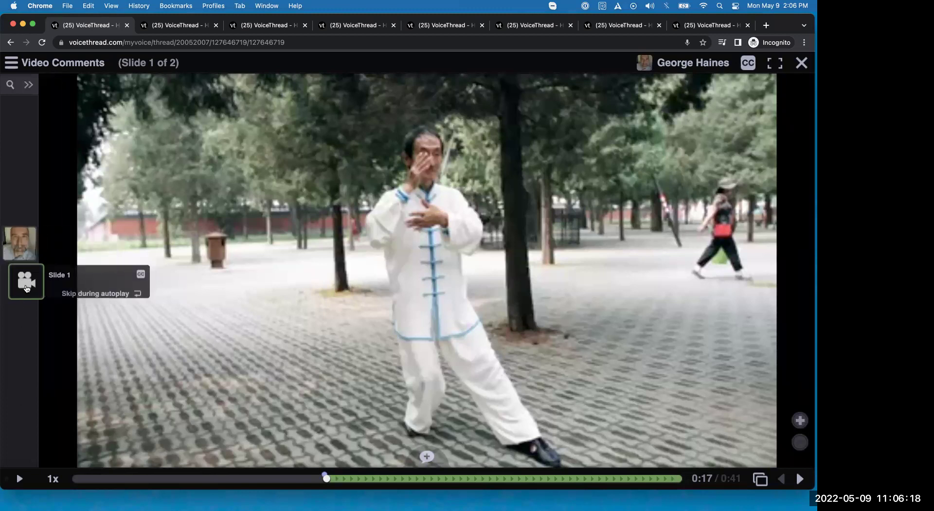
{"action": "left_click", "coordinate": [111, 294]}
{"action": "mouse_move", "coordinate": [22, 234]}
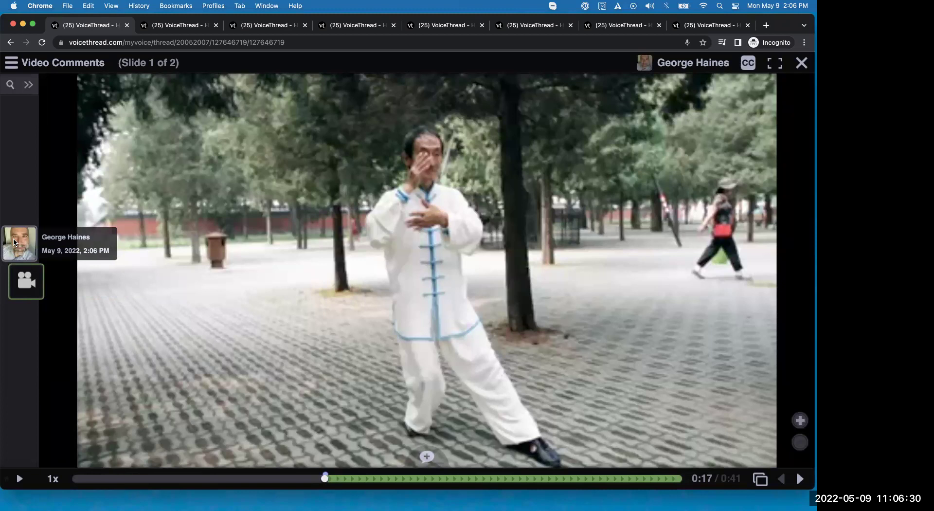
Play back the saved audio comment on slide 1 and pause it
{"action": "left_click", "coordinate": [15, 241]}
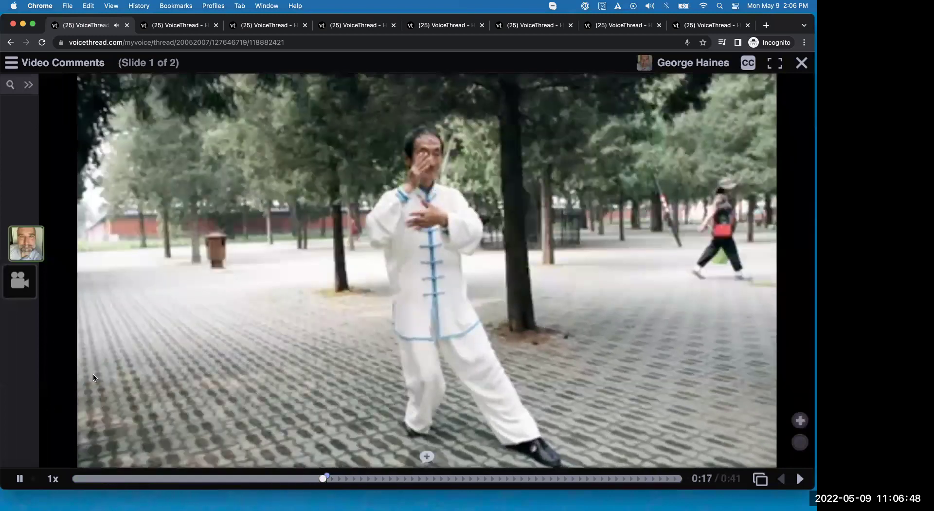
{"action": "left_click", "coordinate": [20, 480]}
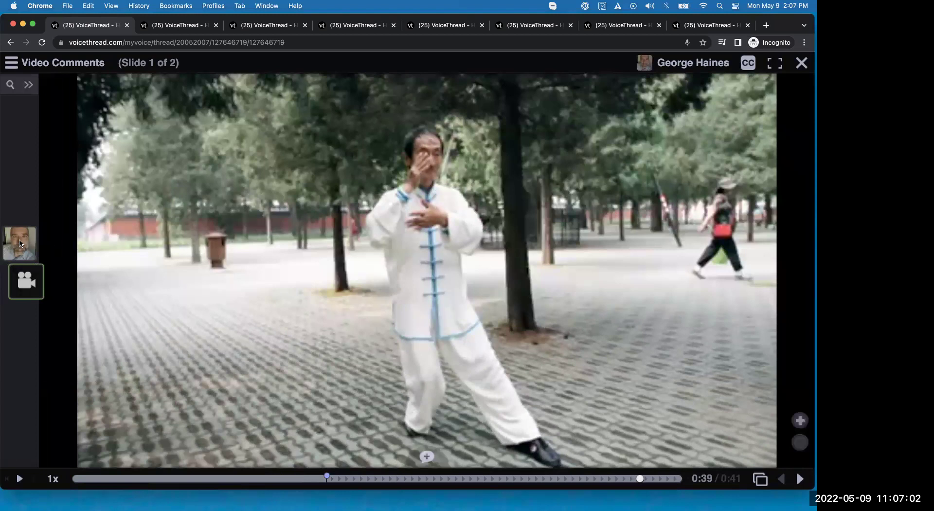
{"action": "mouse_move", "coordinate": [21, 237]}
Go to slide 2 and play its video, pausing at 0:05
{"action": "left_click", "coordinate": [800, 478]}
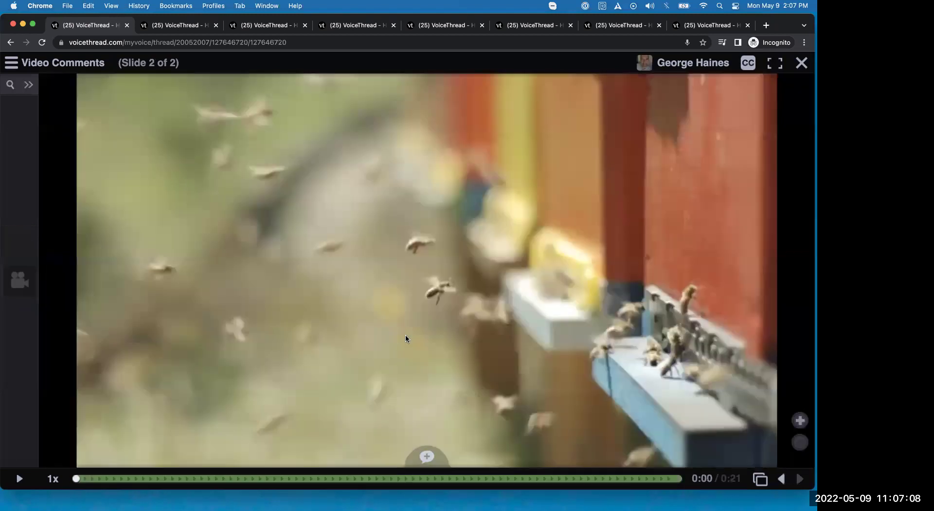
{"action": "left_click", "coordinate": [27, 287]}
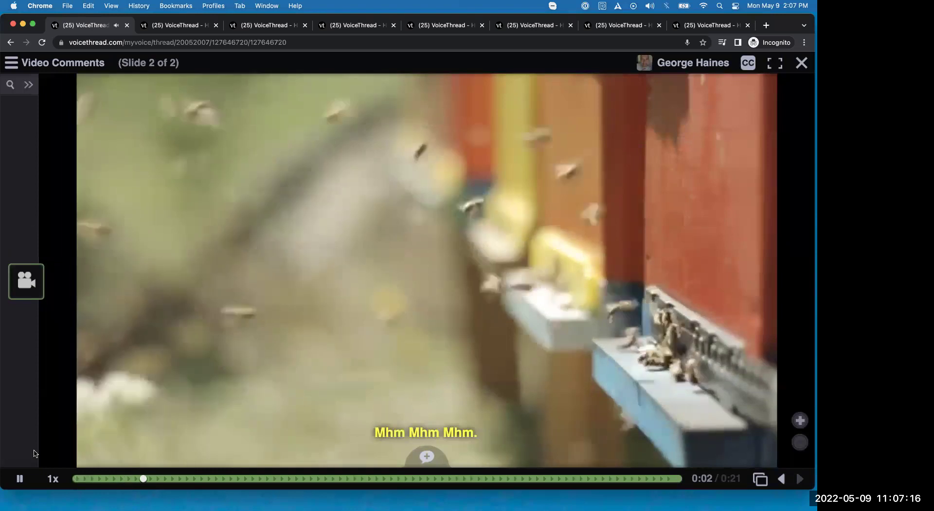
{"action": "left_click", "coordinate": [20, 478]}
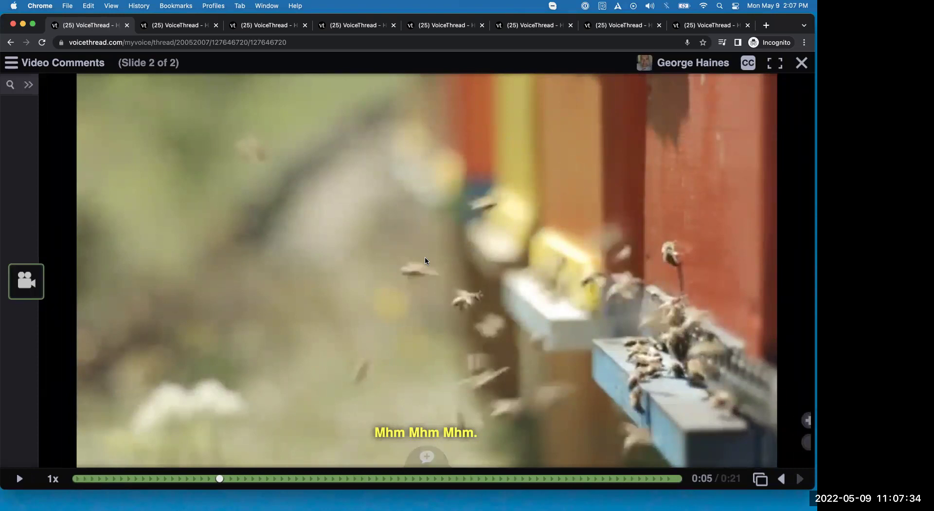
Record an audio comment on slide 2 while its video plays, save it, and select the saved comment
{"action": "left_click", "coordinate": [427, 457]}
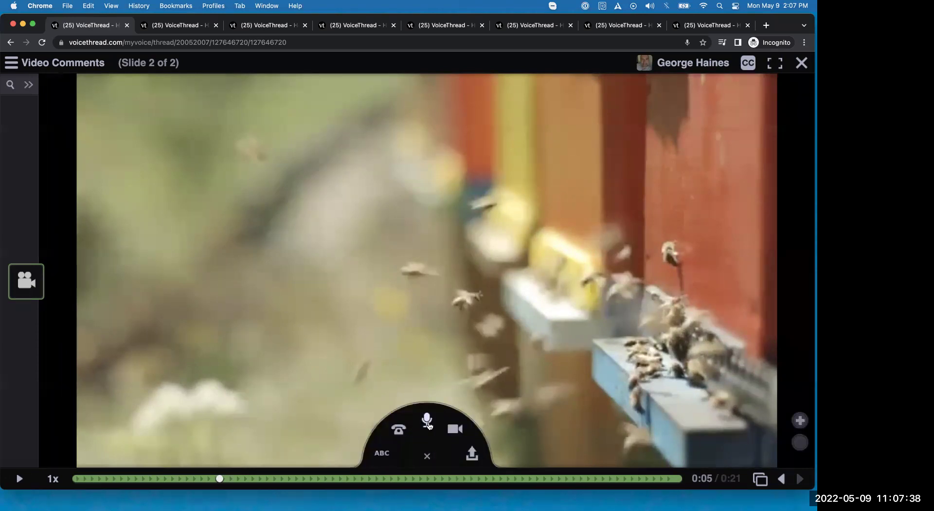
{"action": "left_click", "coordinate": [427, 421]}
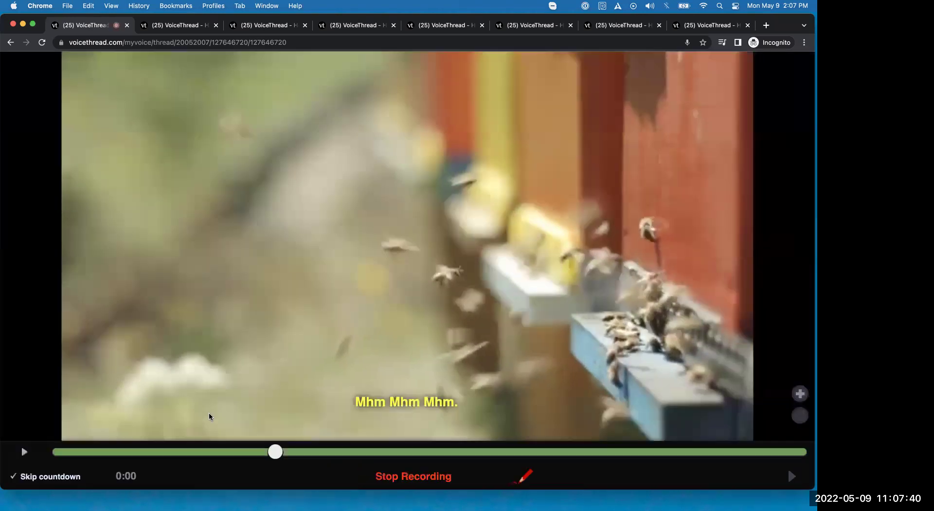
{"action": "left_click", "coordinate": [23, 452]}
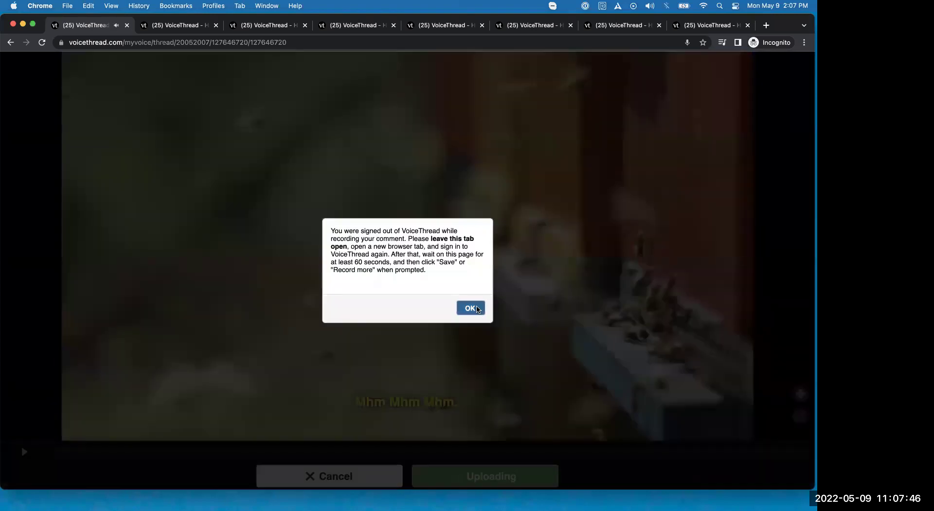
{"action": "left_click", "coordinate": [471, 309]}
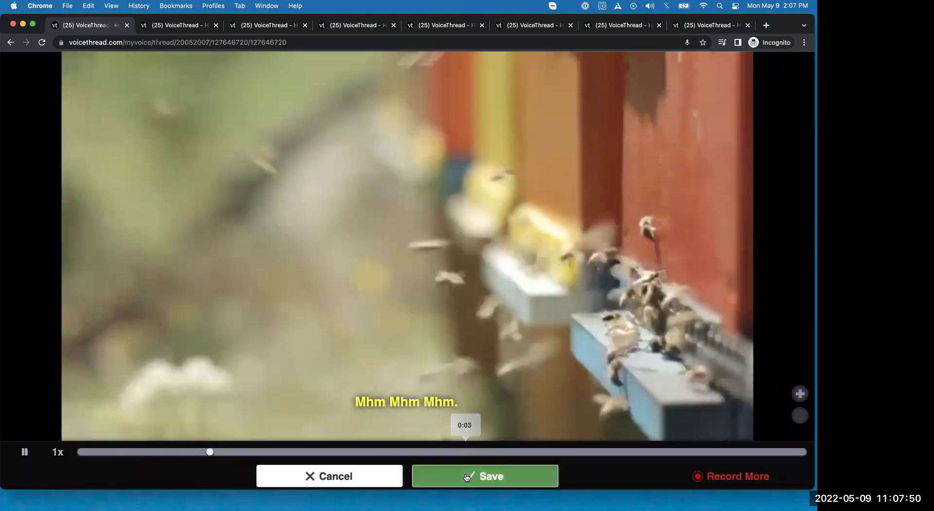
{"action": "left_click", "coordinate": [466, 476]}
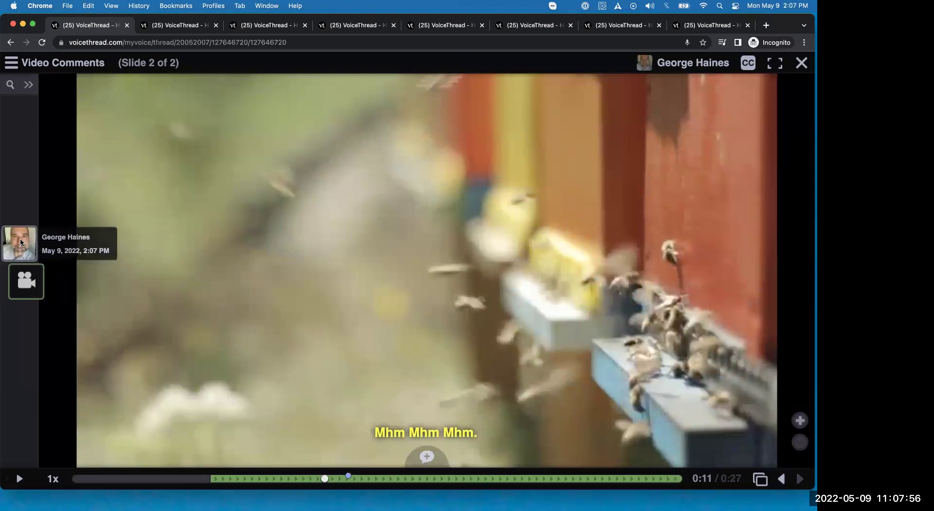
{"action": "left_click", "coordinate": [21, 242]}
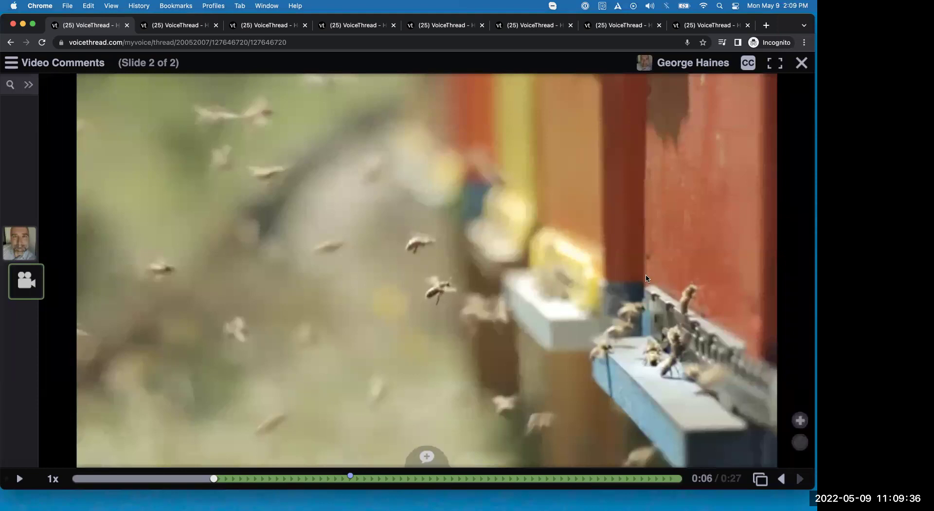
Return to slide 1, set the playback speed to 1.5x, and play part of the comment before pausing
{"action": "left_click", "coordinate": [782, 479]}
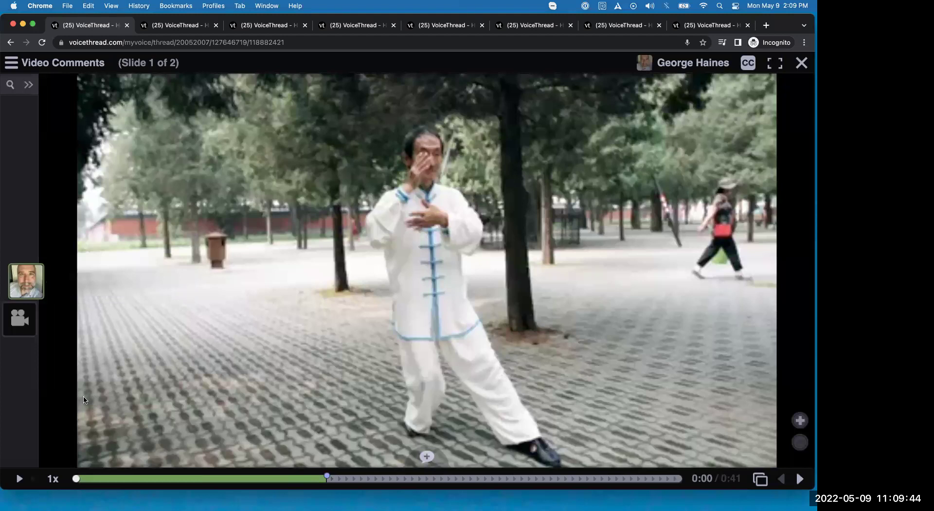
{"action": "left_click", "coordinate": [53, 479]}
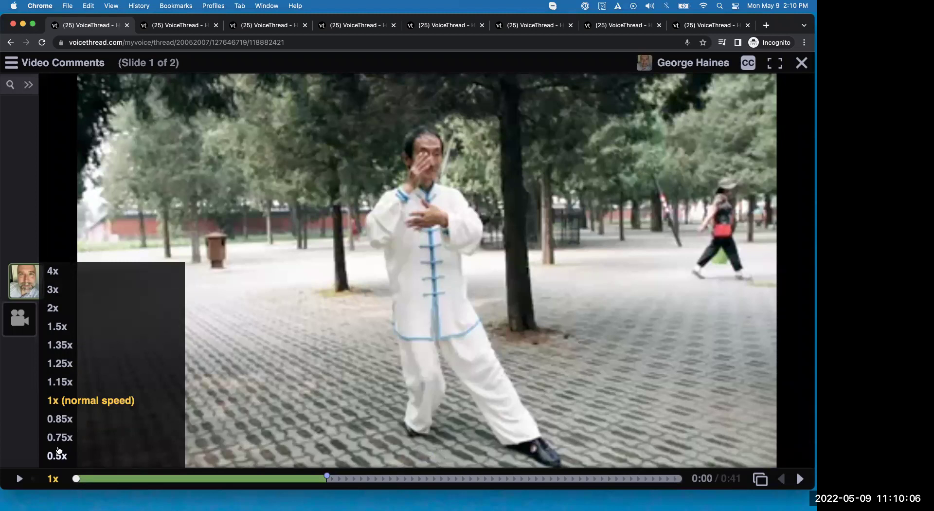
{"action": "left_click", "coordinate": [57, 327]}
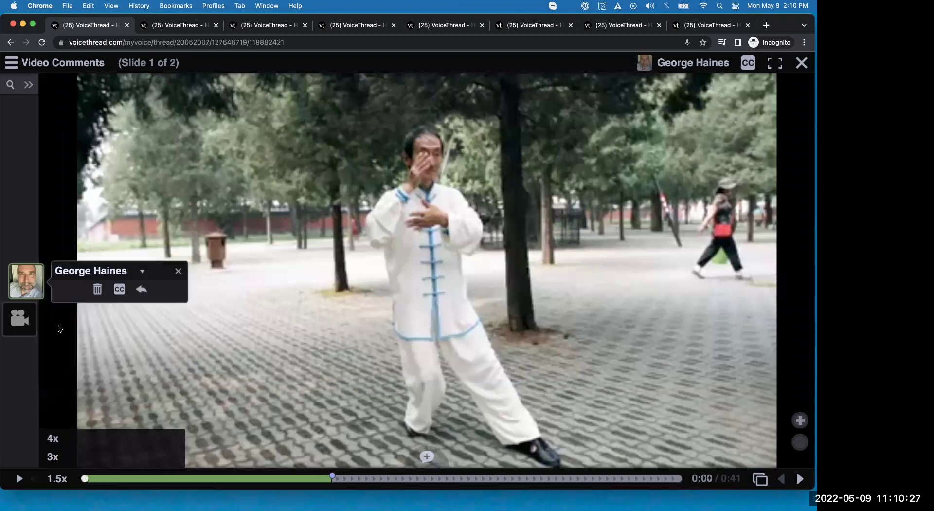
{"action": "left_click", "coordinate": [33, 284]}
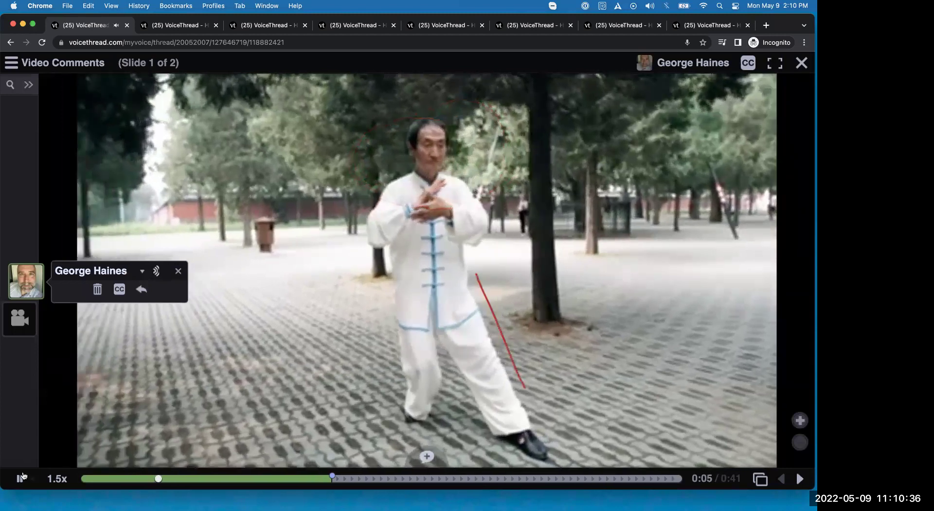
{"action": "left_click", "coordinate": [21, 479]}
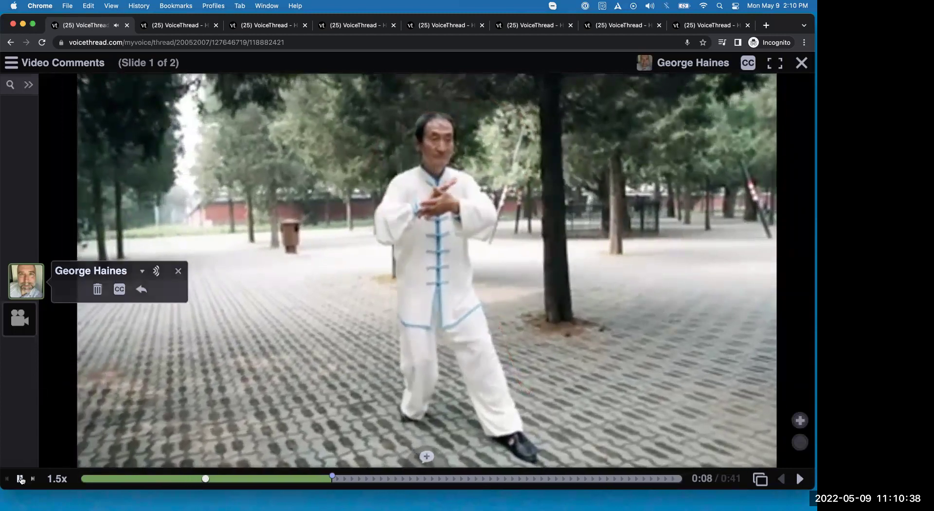
Set the playback speed to 0.5x, rewind to the start, and replay the slide 1 comment up to 0:03
{"action": "left_click", "coordinate": [57, 479]}
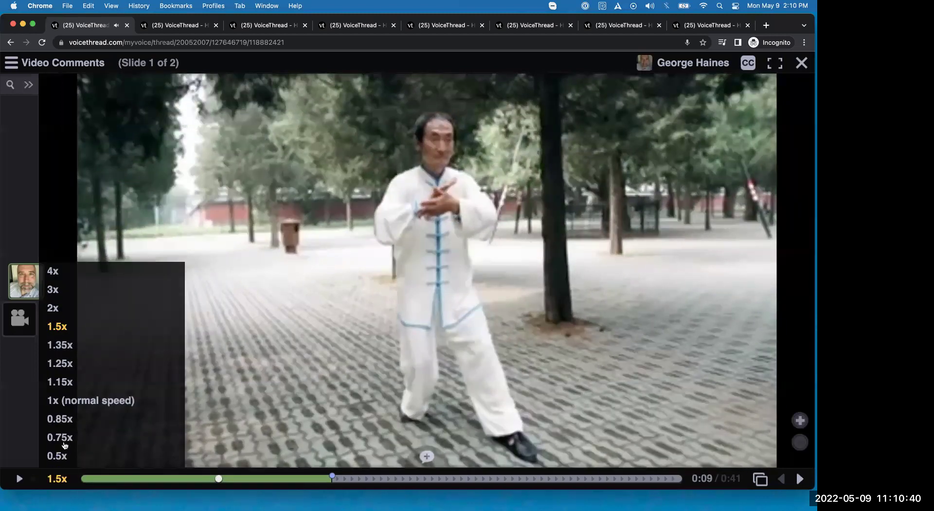
{"action": "left_click", "coordinate": [58, 455]}
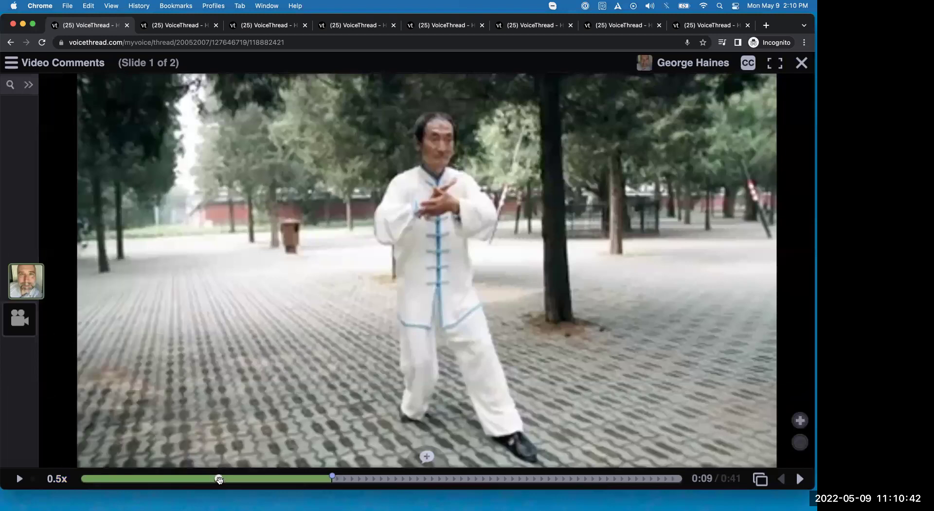
{"action": "left_click_drag", "start_coordinate": [220, 480], "coordinate": [81, 479]}
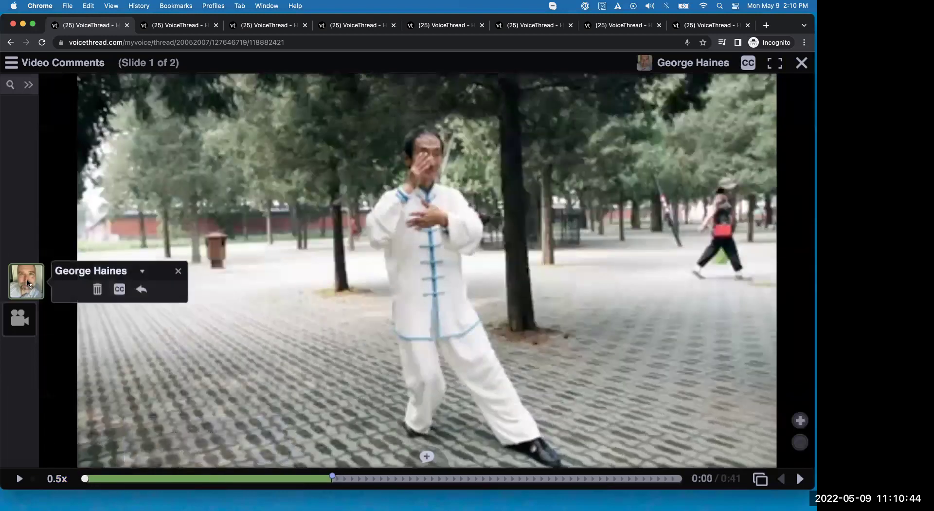
{"action": "left_click", "coordinate": [27, 283]}
{"action": "left_click", "coordinate": [19, 479]}
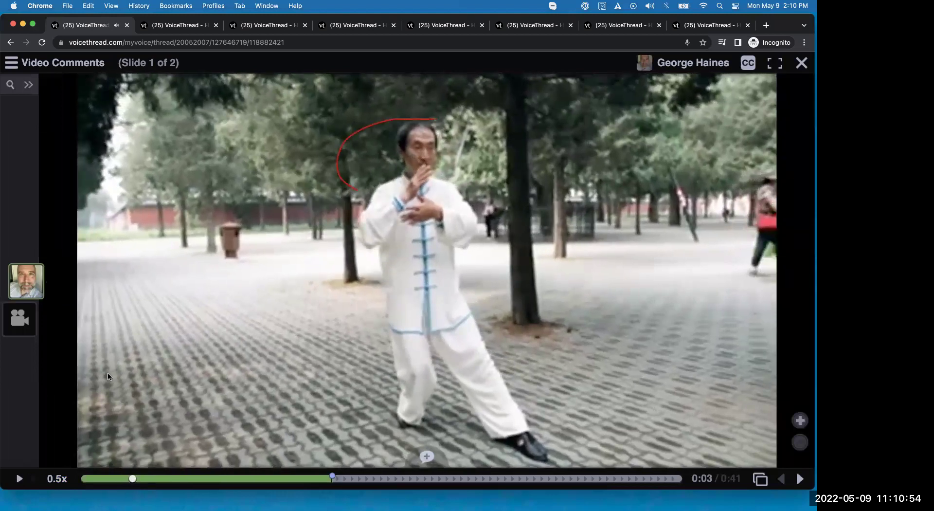
{"action": "left_click", "coordinate": [49, 266]}
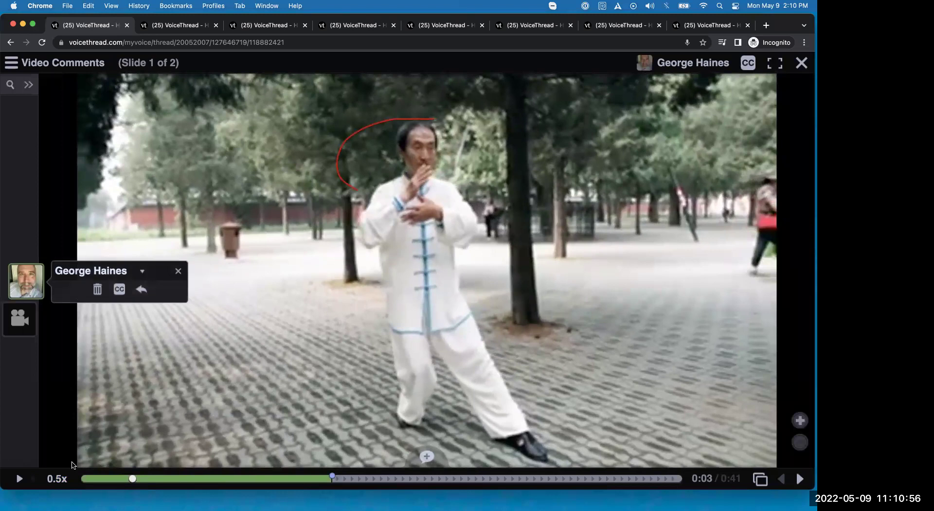
Set the playback speed to 1x (normal speed) and expand the comment list to show commenter details
{"action": "left_click", "coordinate": [55, 478]}
{"action": "left_click", "coordinate": [61, 400]}
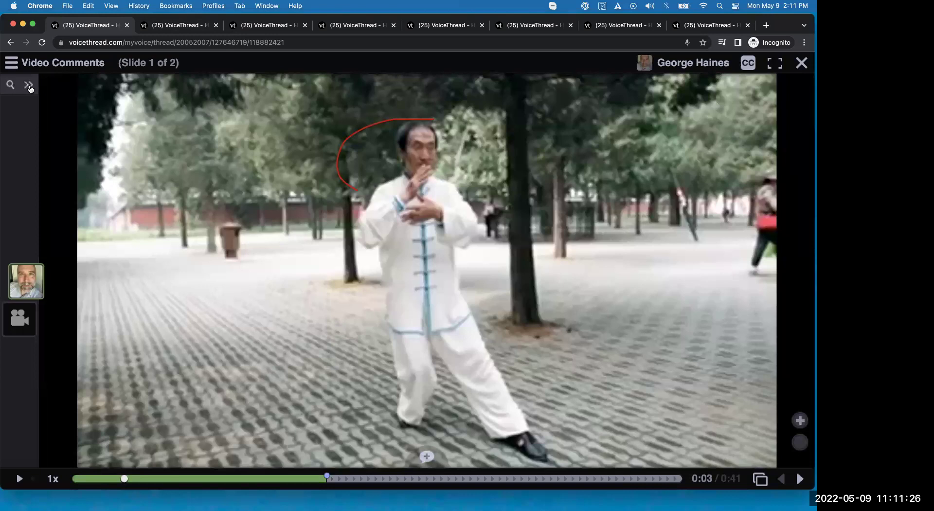
{"action": "left_click", "coordinate": [30, 86]}
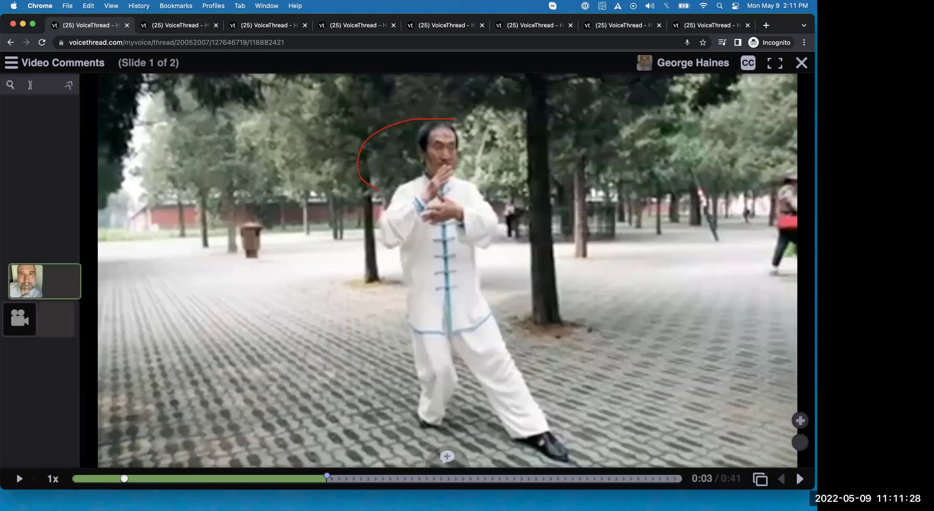
{"action": "mouse_move", "coordinate": [73, 282]}
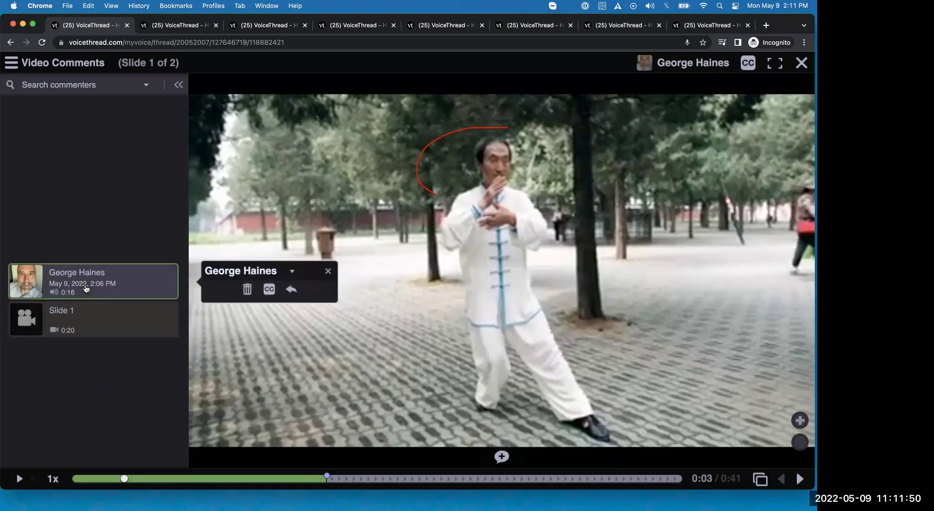
Filter the slide 1 comments by the commenter's name, and clear the filter
{"action": "left_click", "coordinate": [49, 87]}
{"action": "type", "text": "ge"}
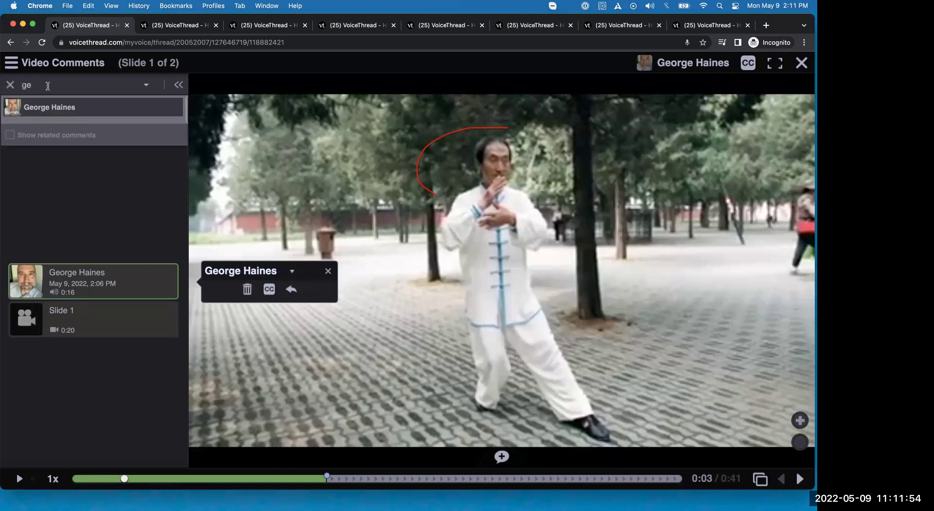
{"action": "left_click", "coordinate": [30, 108]}
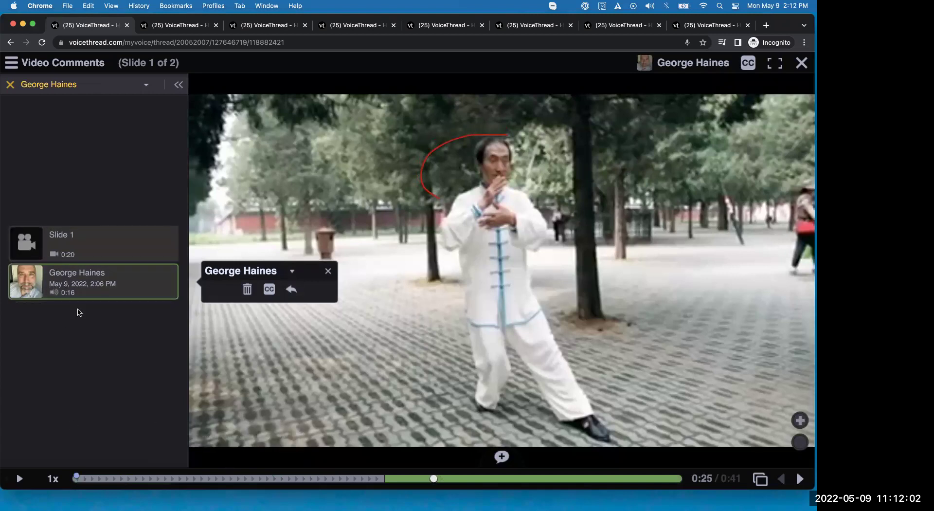
{"action": "left_click", "coordinate": [10, 85]}
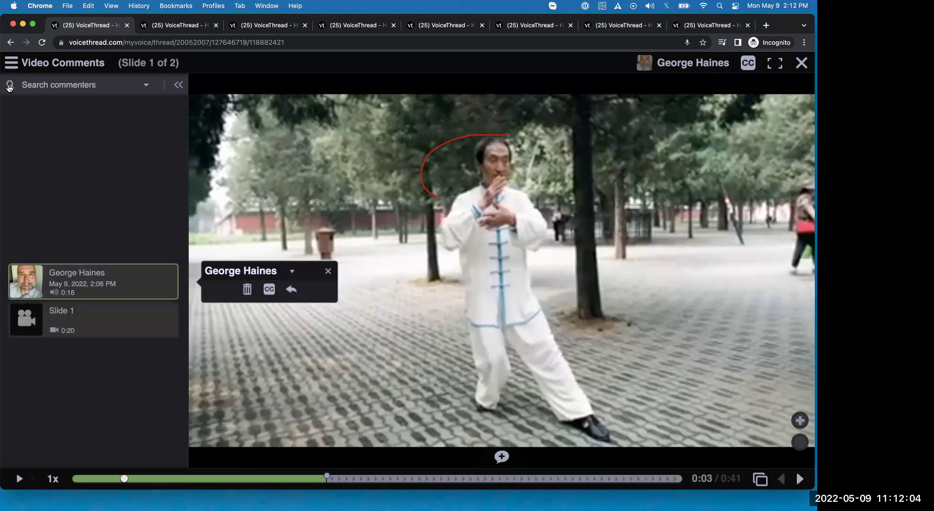
Filter by the commenter's name again, check the matching comment on slide 2, return to slide 1, and clear the filter
{"action": "left_click", "coordinate": [42, 88]}
{"action": "type", "text": "ge"}
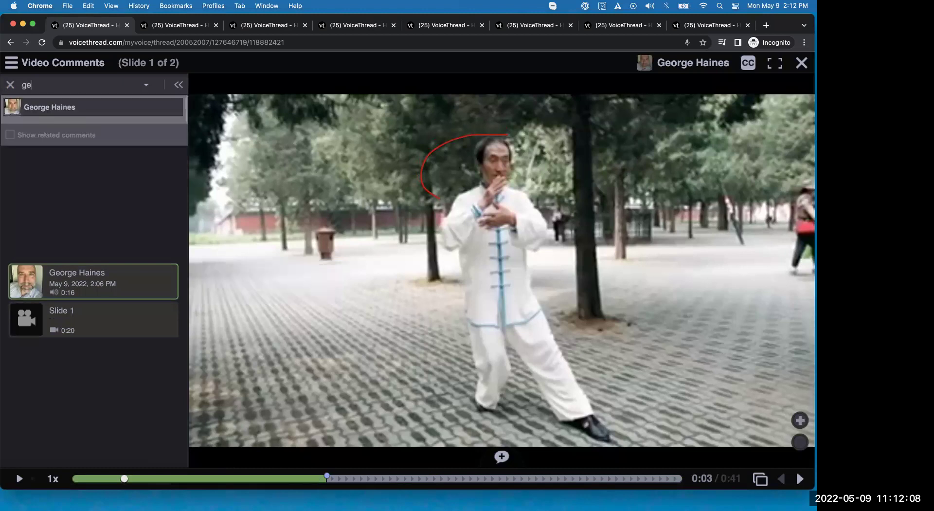
{"action": "left_click", "coordinate": [49, 107]}
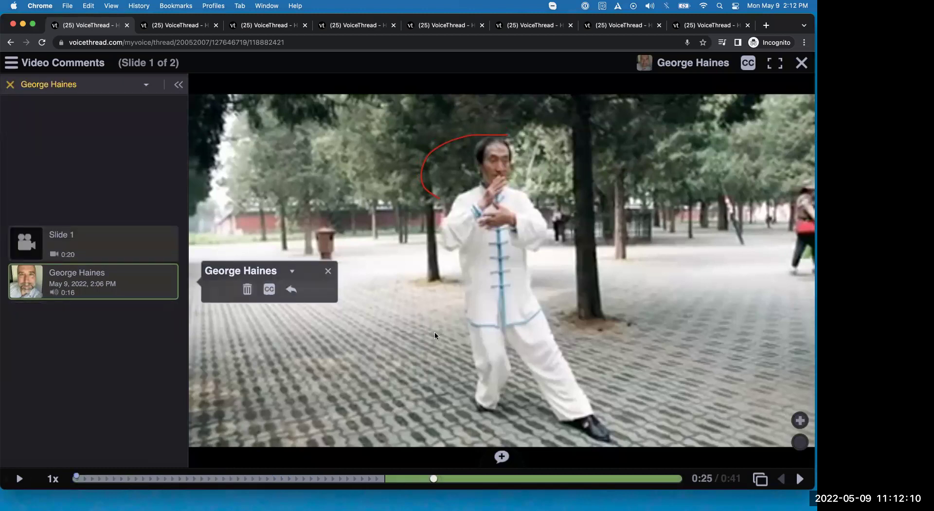
{"action": "left_click", "coordinate": [798, 481]}
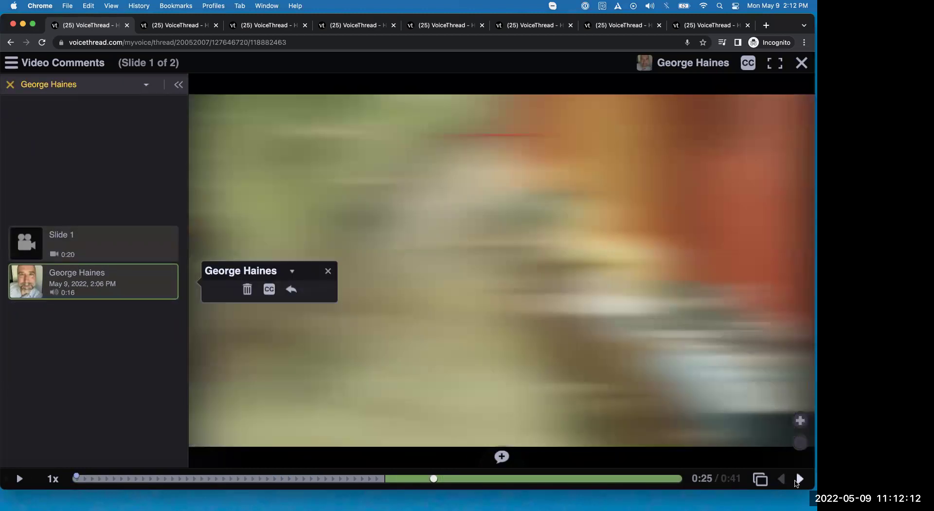
{"action": "left_click", "coordinate": [47, 240]}
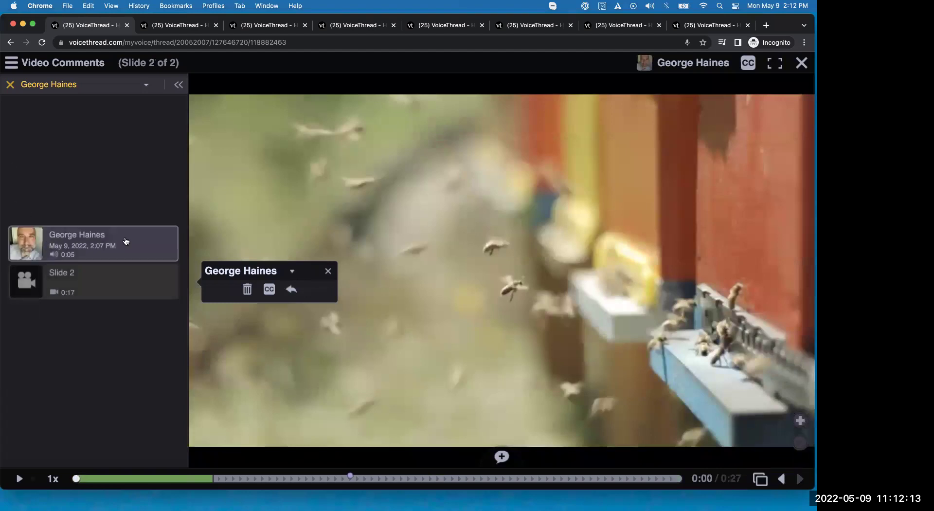
{"action": "left_click", "coordinate": [782, 480]}
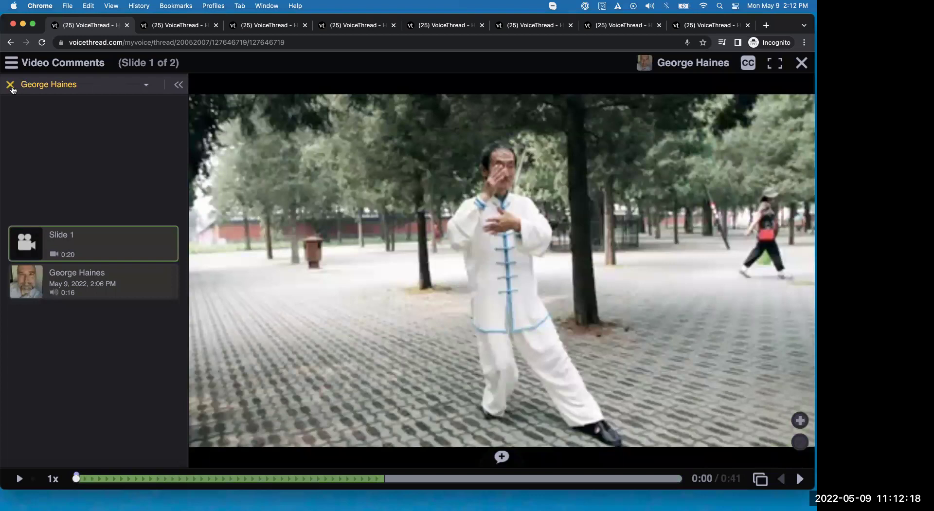
{"action": "left_click", "coordinate": [10, 86]}
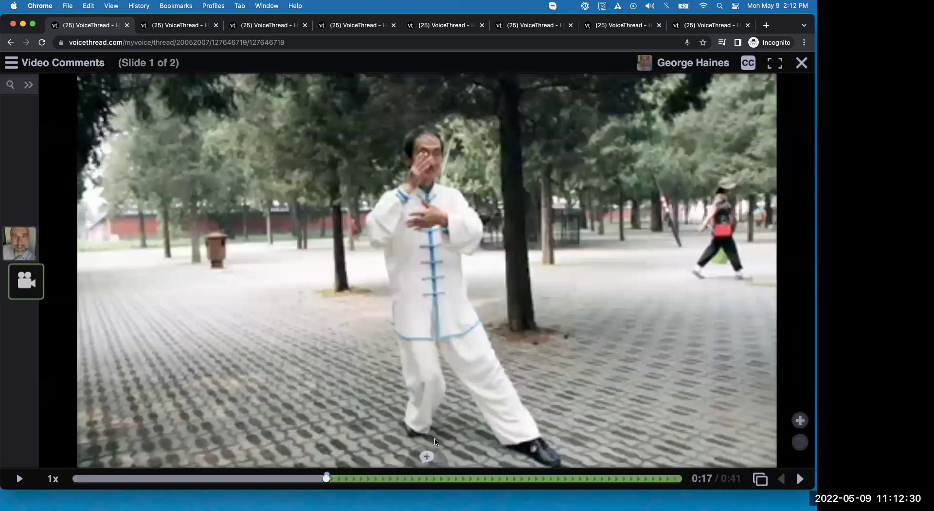
Add a text comment at 0:17 on slide 1 with a greeting that gives the commenter's first name
{"action": "left_click", "coordinate": [427, 456]}
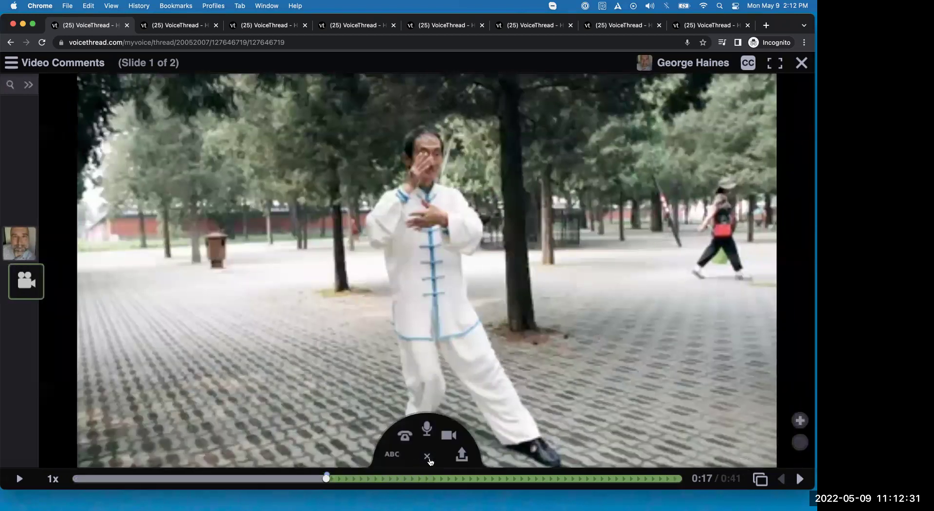
{"action": "left_click", "coordinate": [383, 454]}
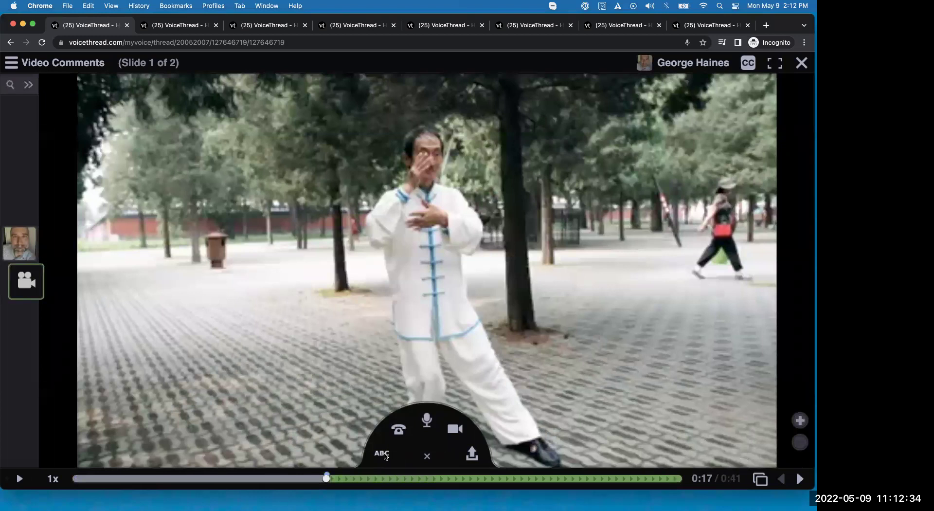
{"action": "type", "text": "He"}
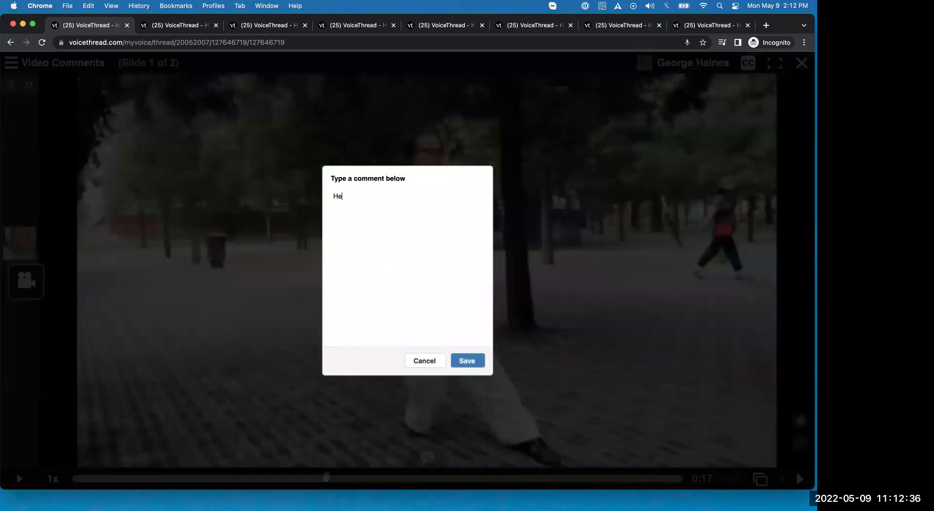
{"action": "type", "text": "llo, I'm George"}
{"action": "left_click", "coordinate": [468, 361]}
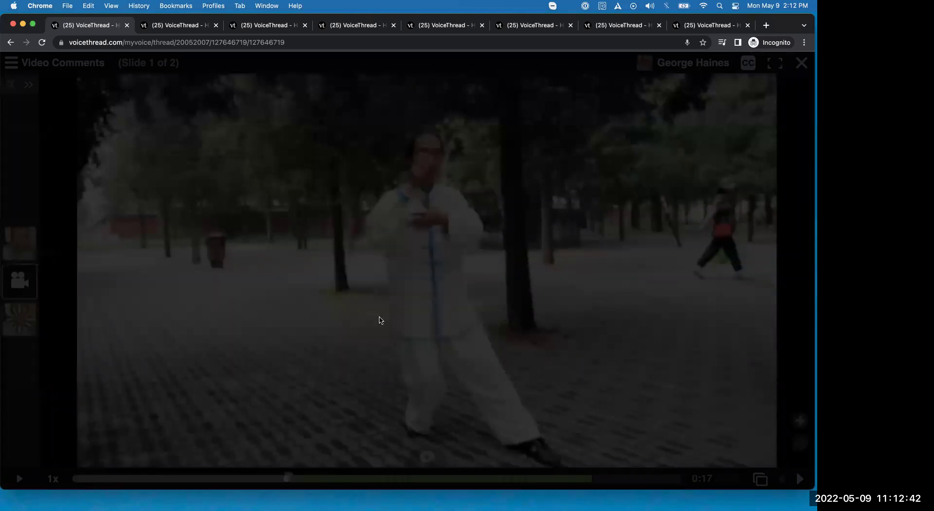
Open the new text comment, pause playback, enlarge its text and its window, and close it after reopening it
{"action": "left_click", "coordinate": [31, 310]}
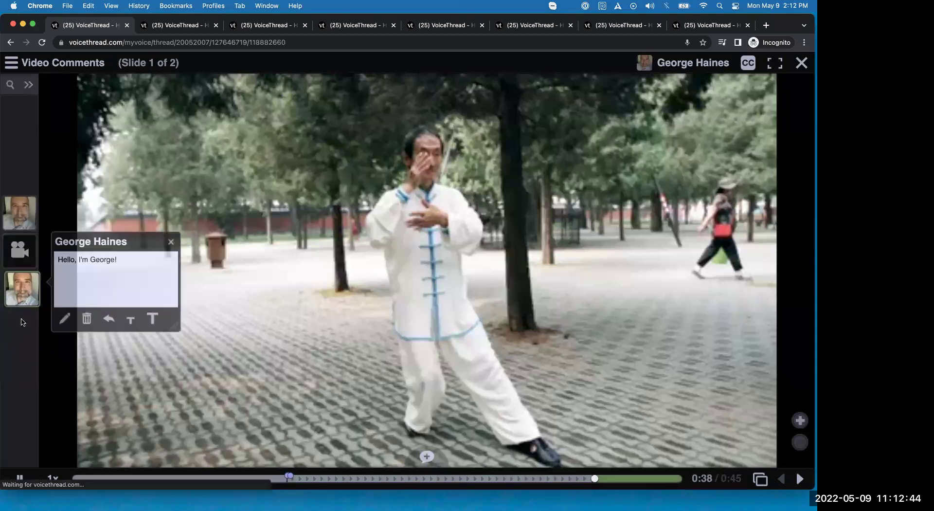
{"action": "left_click", "coordinate": [19, 478]}
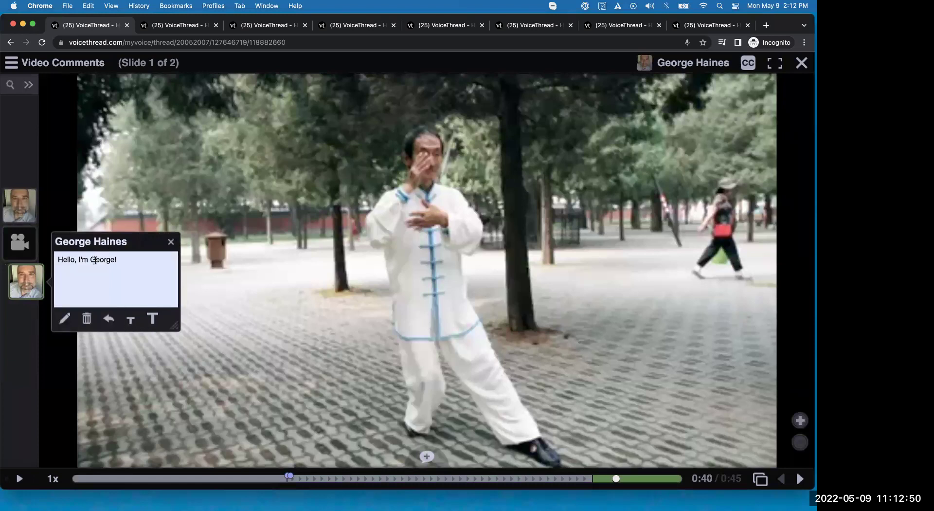
{"action": "left_click", "coordinate": [153, 319]}
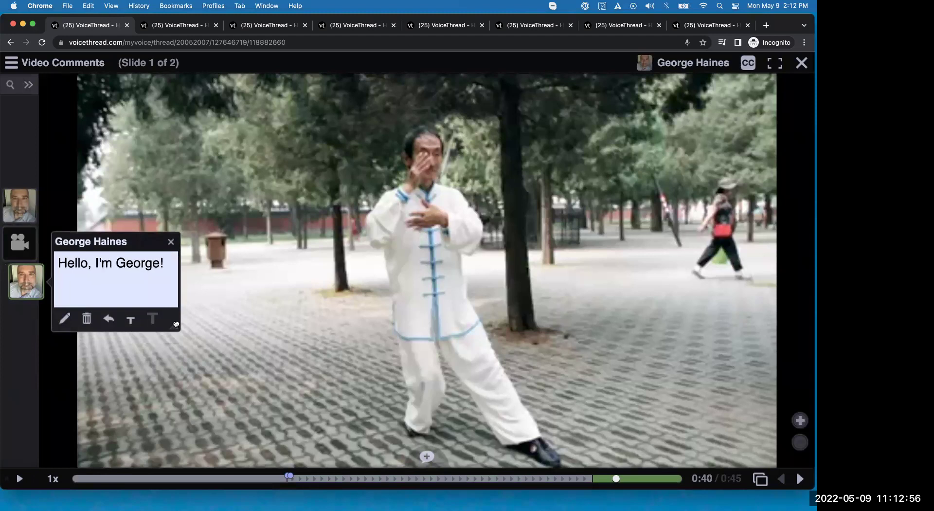
{"action": "left_click_drag", "start_coordinate": [176, 324], "coordinate": [196, 335]}
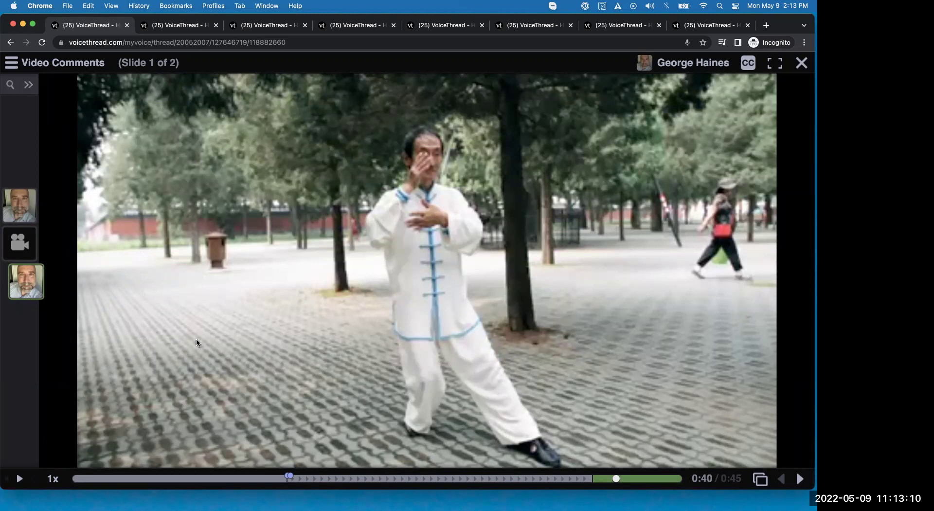
{"action": "left_click", "coordinate": [40, 286]}
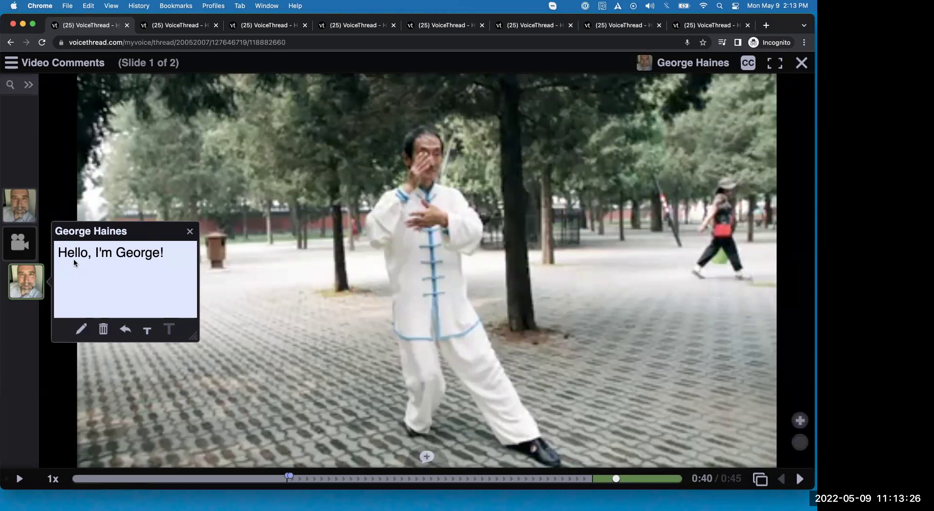
{"action": "left_click", "coordinate": [281, 291]}
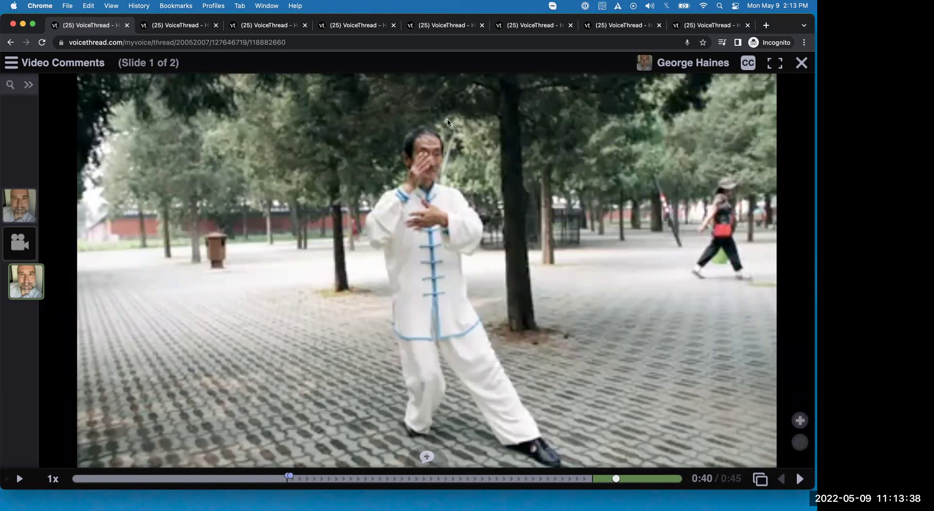
Look at the Video Comments edit page, and switch to the Pop Quiz Game- Timed VoiceThread
{"action": "left_click", "coordinate": [191, 28]}
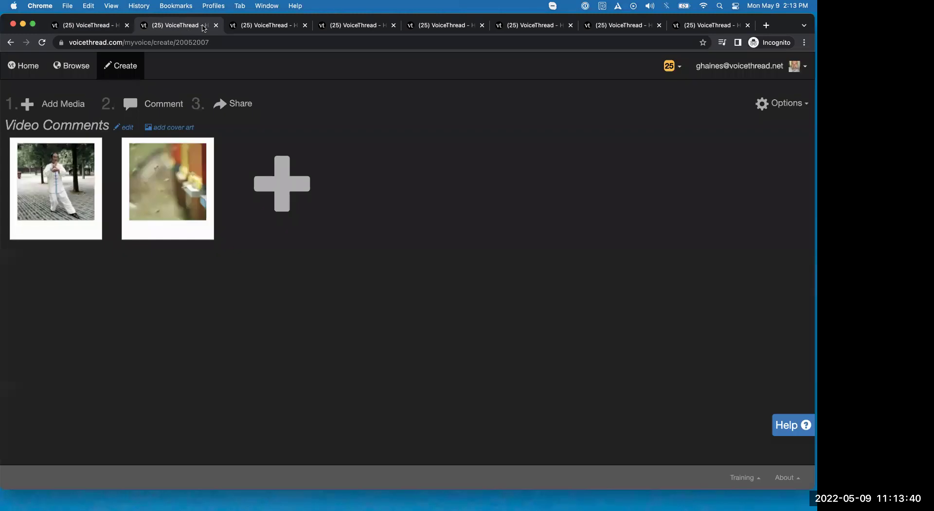
{"action": "left_click", "coordinate": [271, 25]}
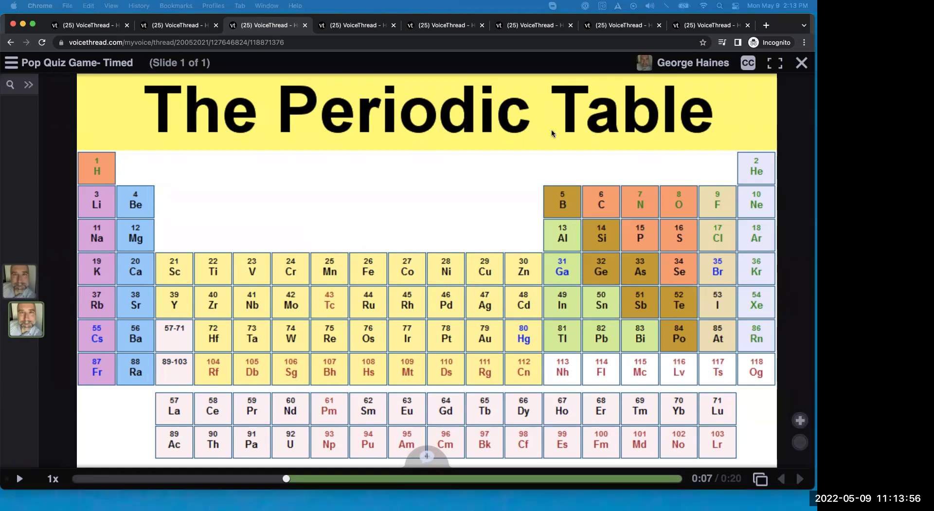
Open Quiz 1 from Module 1 of the course and edit the assignment, going back to its participation requirements
{"action": "key", "text": "super+grave"}
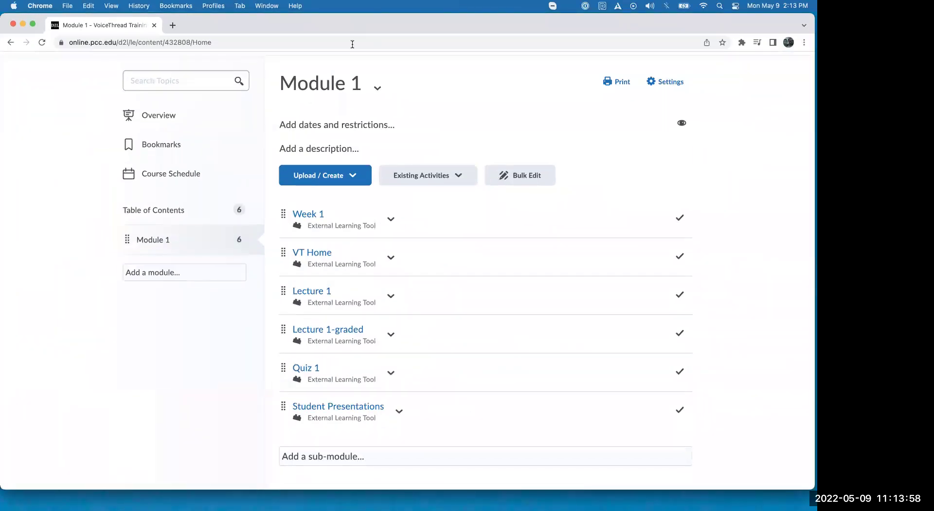
{"action": "left_click", "coordinate": [308, 368]}
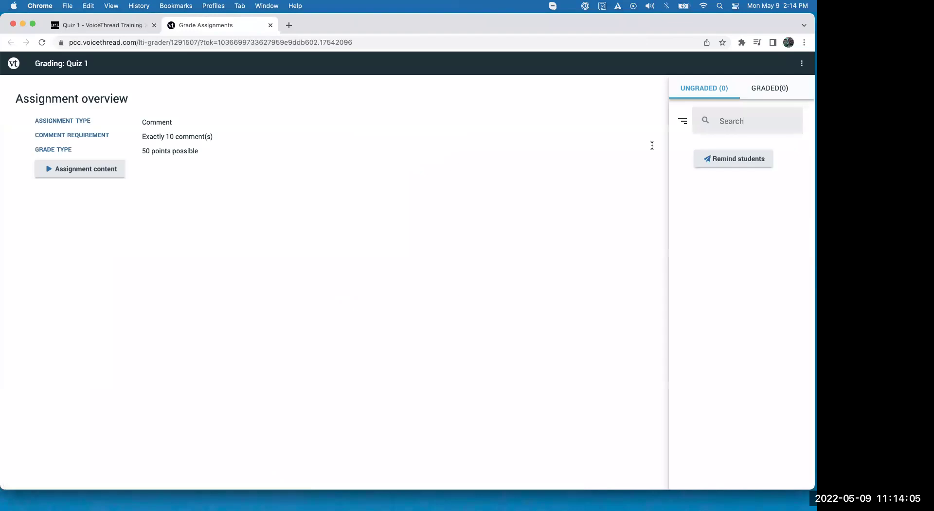
{"action": "left_click", "coordinate": [802, 63]}
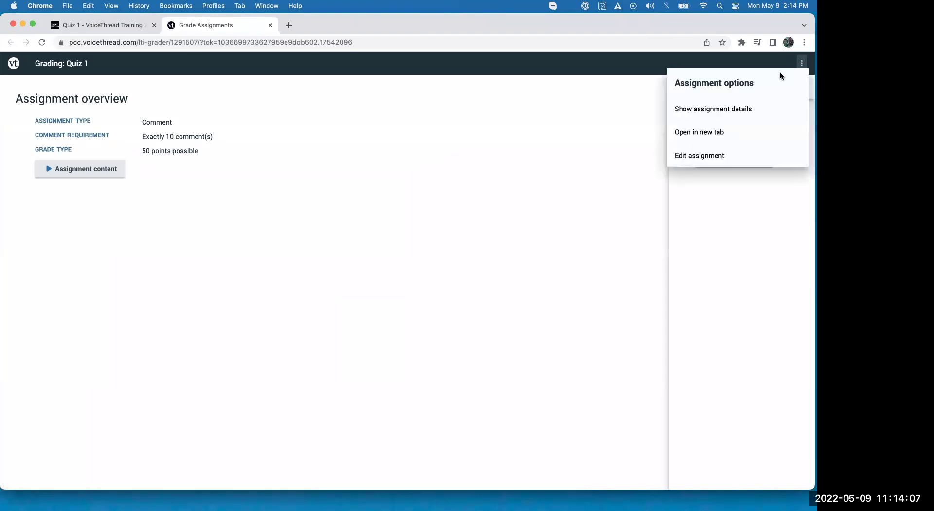
{"action": "left_click", "coordinate": [691, 155]}
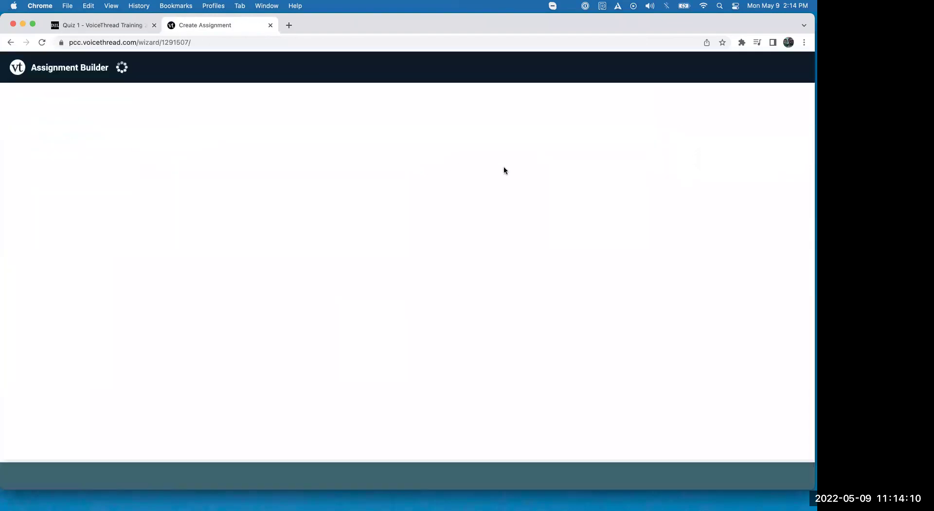
{"action": "left_click", "coordinate": [29, 476]}
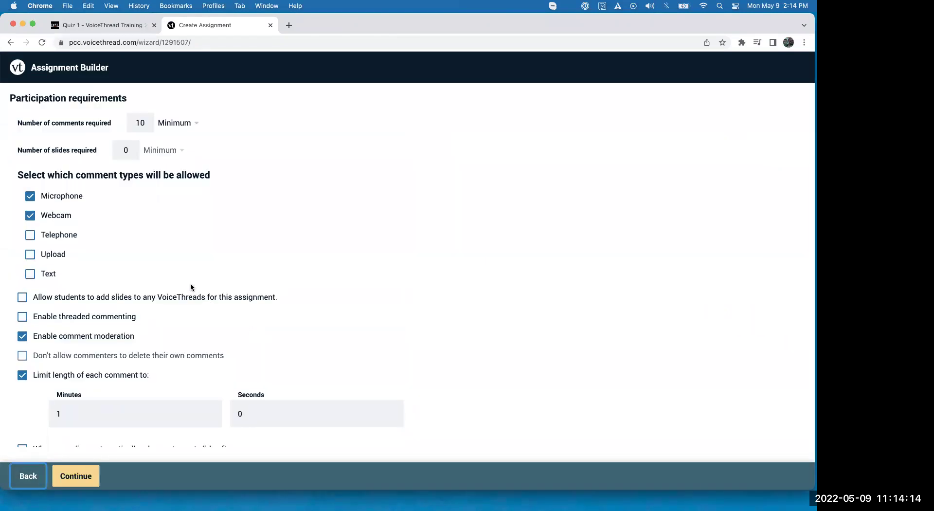
Set the length limit of each comment to 0 minutes and 15 seconds
{"action": "scroll", "coordinate": [190, 287], "scroll_direction": "down", "scroll_amount": 3}
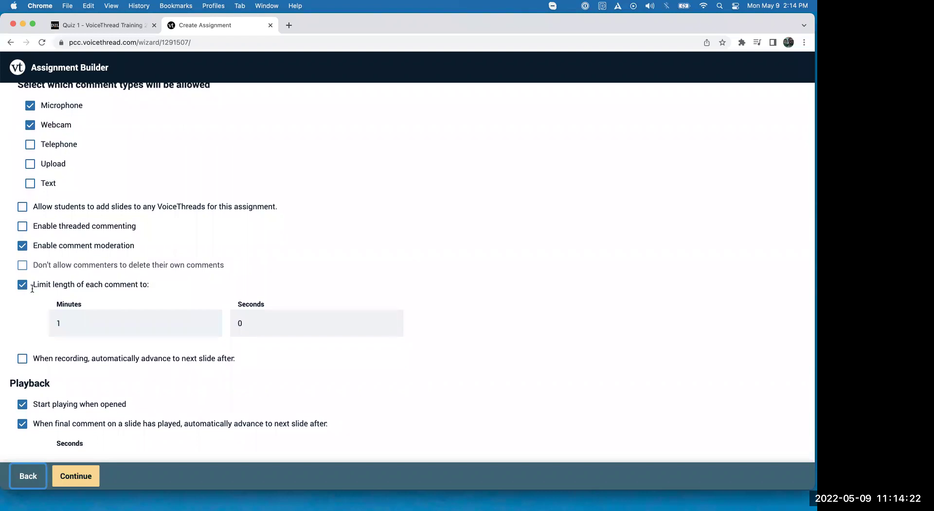
{"action": "left_click", "coordinate": [69, 323]}
{"action": "key", "text": "BackSpace"}
{"action": "type", "text": "0"}
{"action": "double_click", "coordinate": [235, 323]}
{"action": "type", "text": "15"}
{"action": "left_click", "coordinate": [367, 264]}
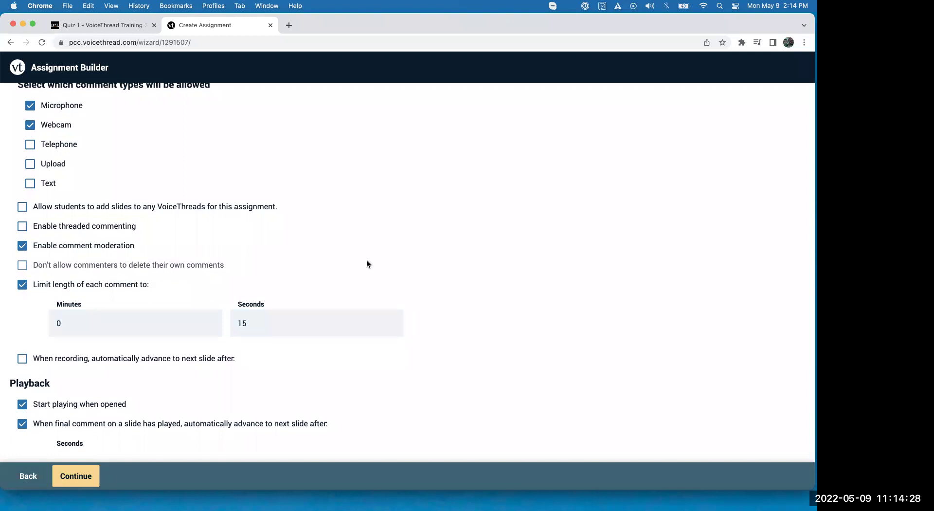
{"action": "scroll", "coordinate": [320, 274], "scroll_direction": "up", "scroll_amount": 1}
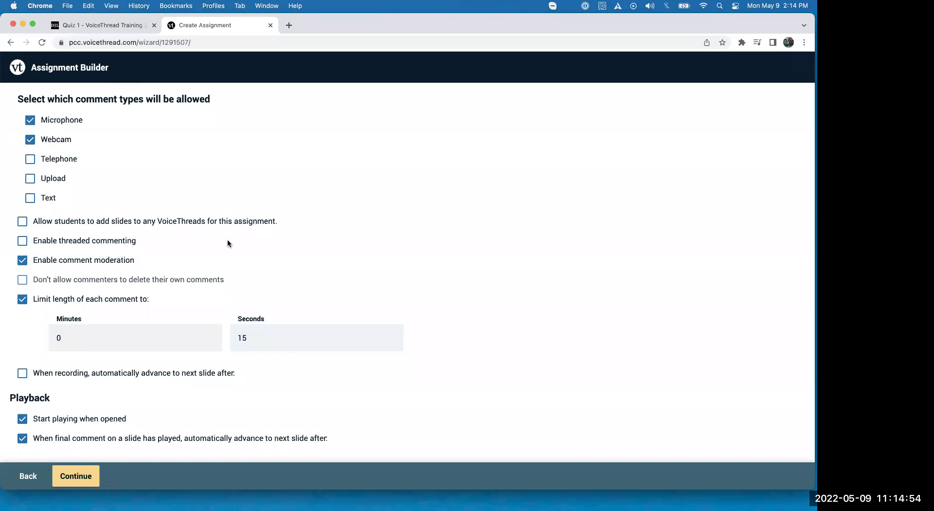
Return to the Pop Quiz Game- Timed VoiceThread and play the second comment on the periodic table slide
{"action": "left_click", "coordinate": [120, 25]}
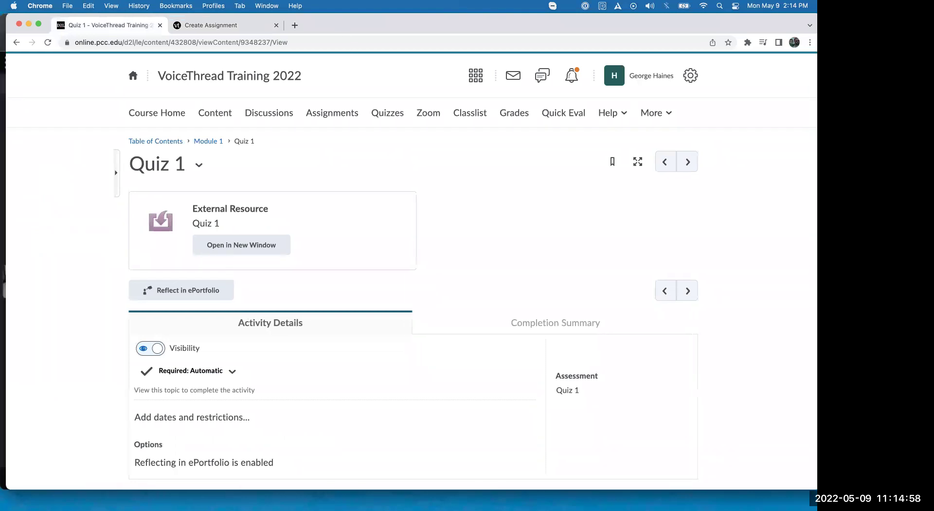
{"action": "key", "text": "super+grave"}
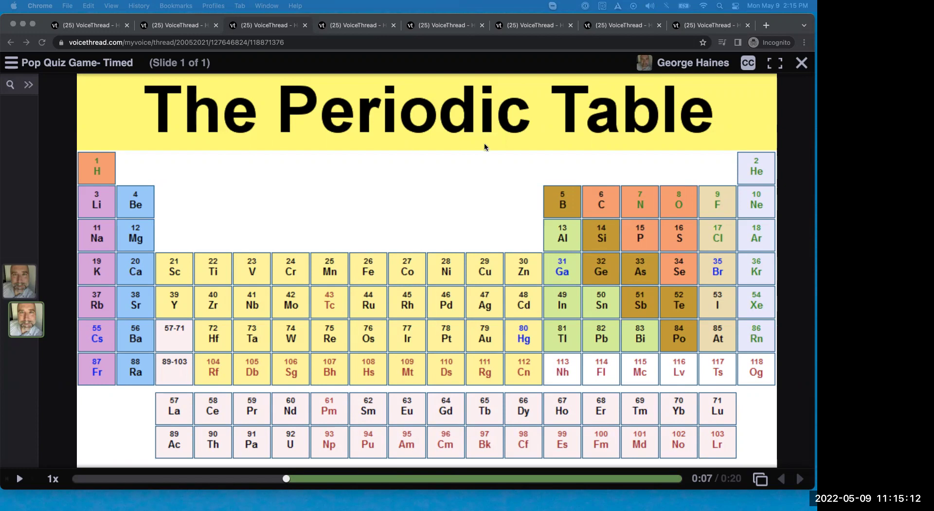
{"action": "left_click", "coordinate": [28, 322]}
{"action": "left_click", "coordinate": [21, 479]}
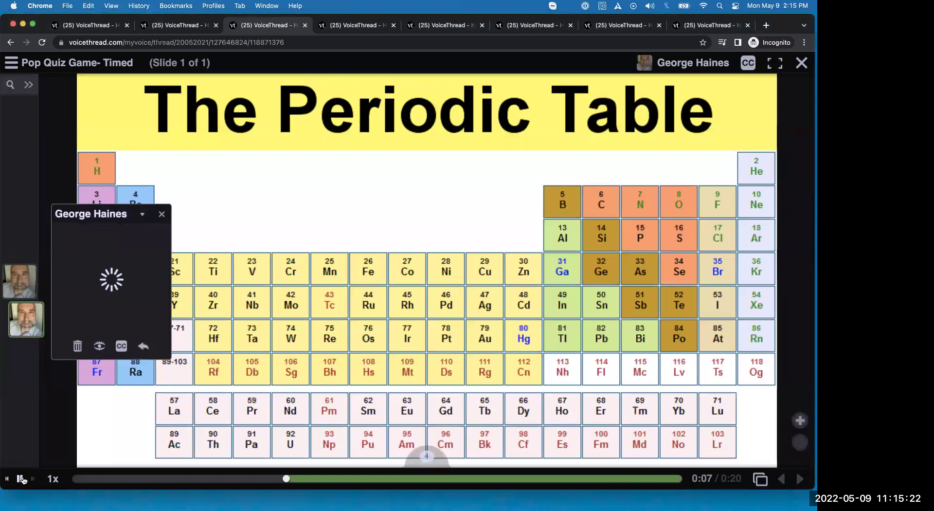
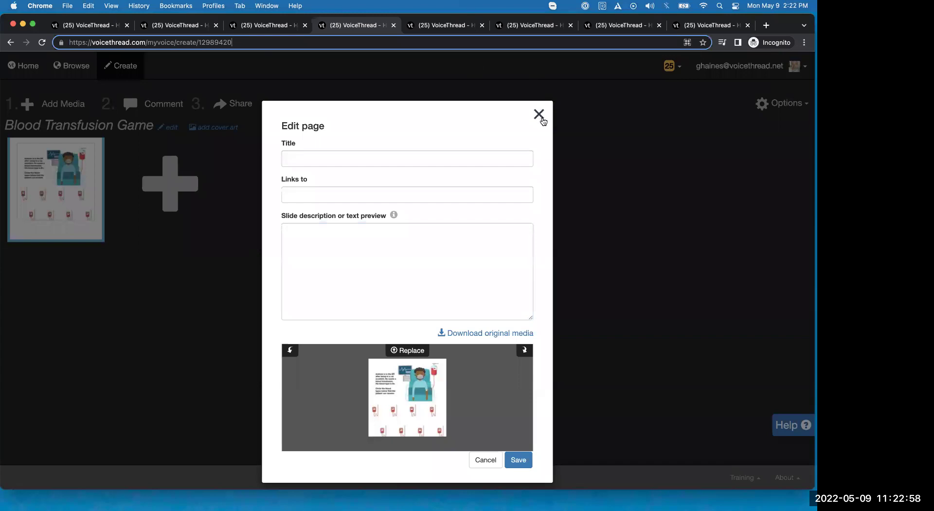
Open Display Preferences, check the accessibility options including VoiceThread Universal, and close the dialog without saving
{"action": "left_click", "coordinate": [222, 42]}
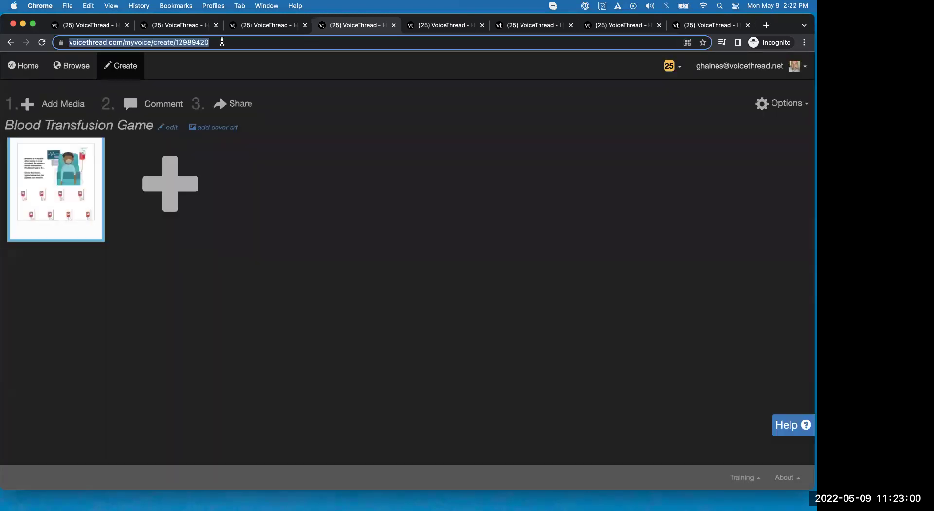
{"action": "left_click", "coordinate": [222, 42]}
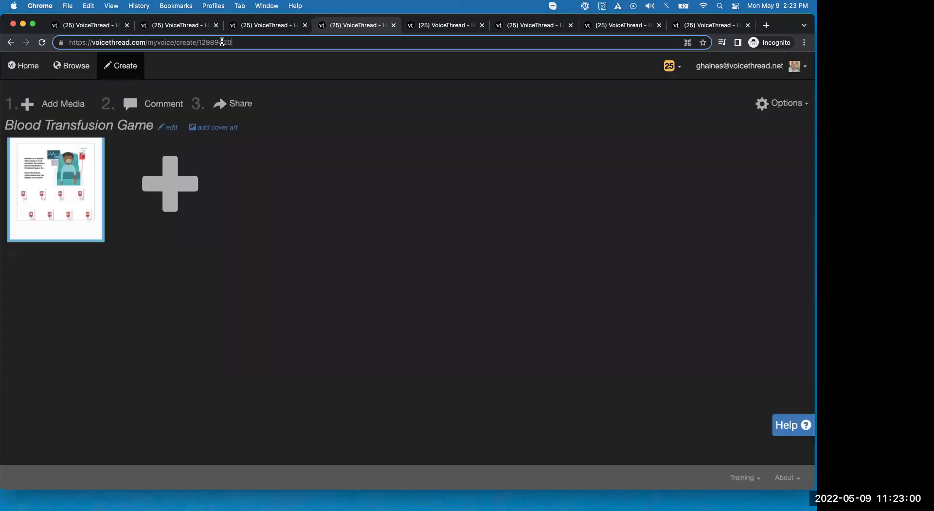
{"action": "left_click", "coordinate": [741, 68]}
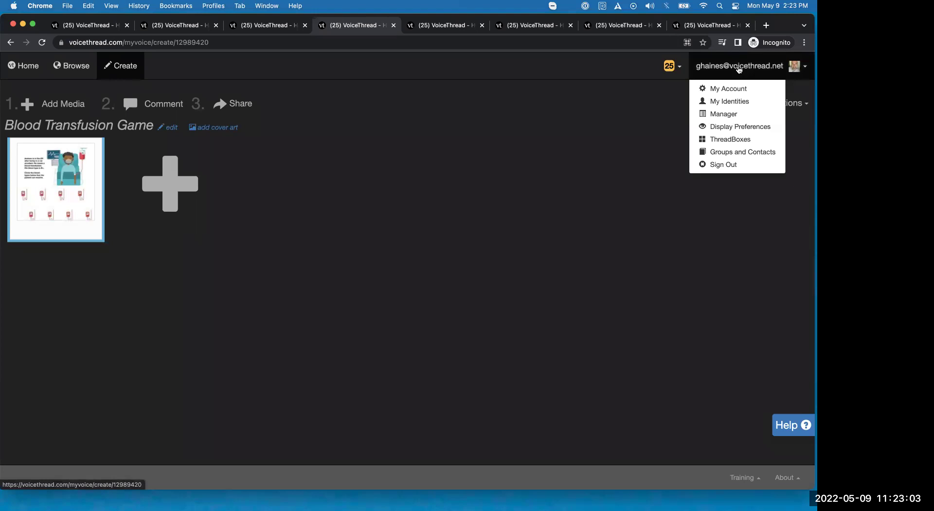
{"action": "left_click", "coordinate": [737, 129]}
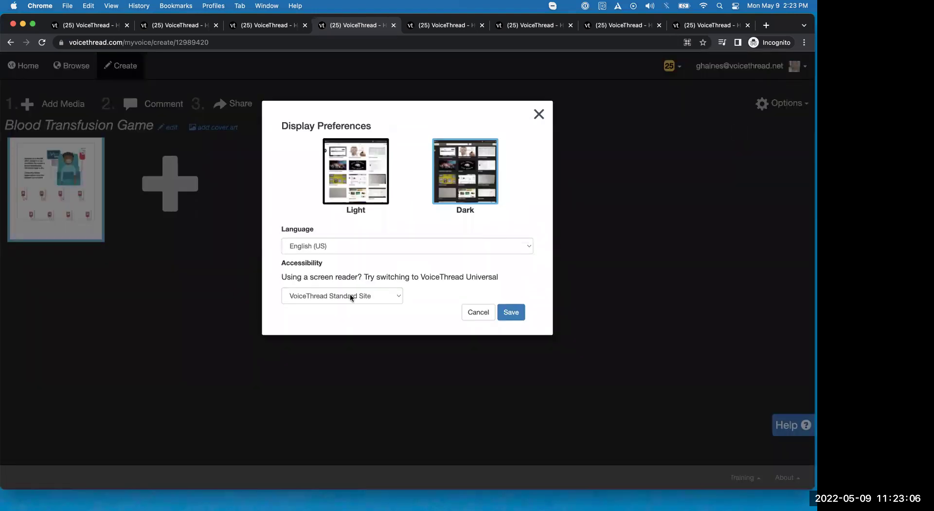
{"action": "left_click", "coordinate": [346, 296]}
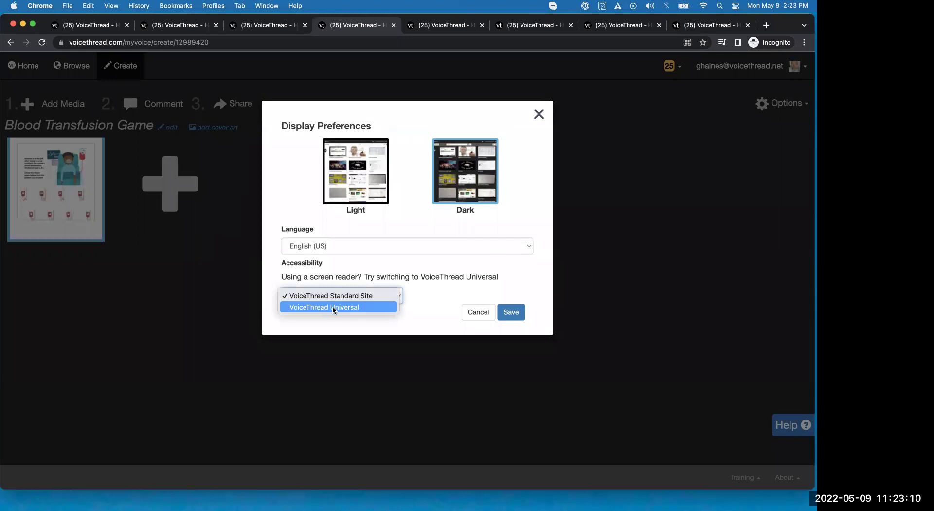
{"action": "left_click", "coordinate": [519, 170]}
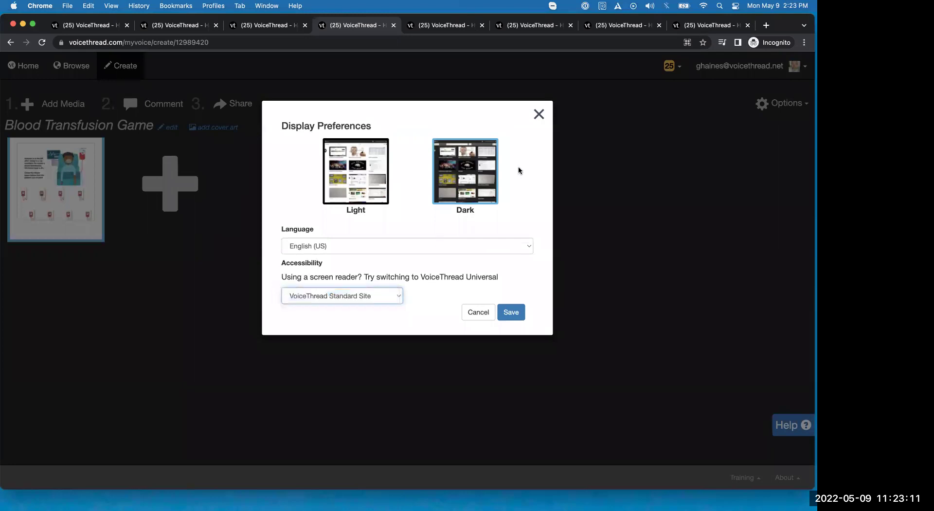
{"action": "left_click", "coordinate": [539, 115]}
Go to voicethread.com/universal and open the Pop Quiz Game- Timed VoiceThread from the thread list
{"action": "left_click", "coordinate": [222, 42]}
{"action": "double_click", "coordinate": [222, 42]}
{"action": "left_click_drag", "start_coordinate": [238, 42], "coordinate": [148, 42]}
{"action": "type", "text": "u"}
{"action": "key", "text": "Return"}
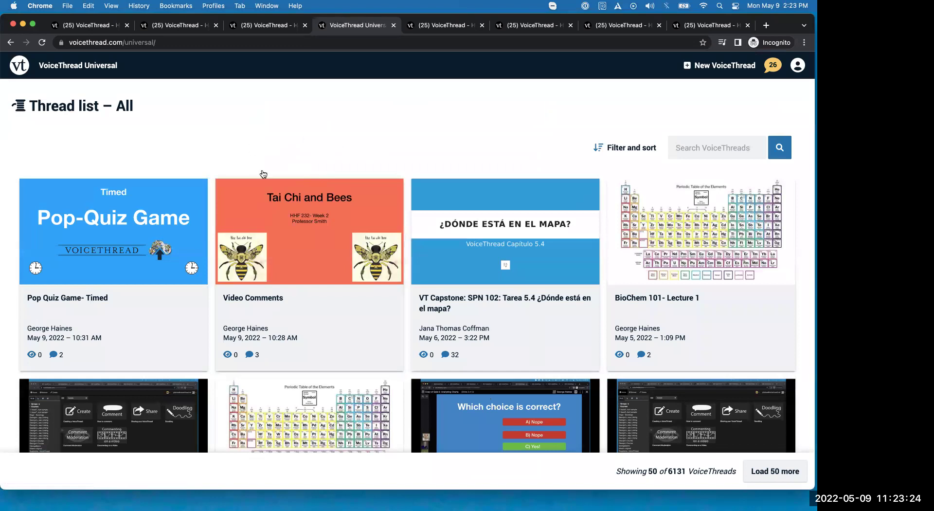
{"action": "scroll", "coordinate": [136, 223], "scroll_direction": "down", "scroll_amount": 1}
{"action": "left_click", "coordinate": [133, 223]}
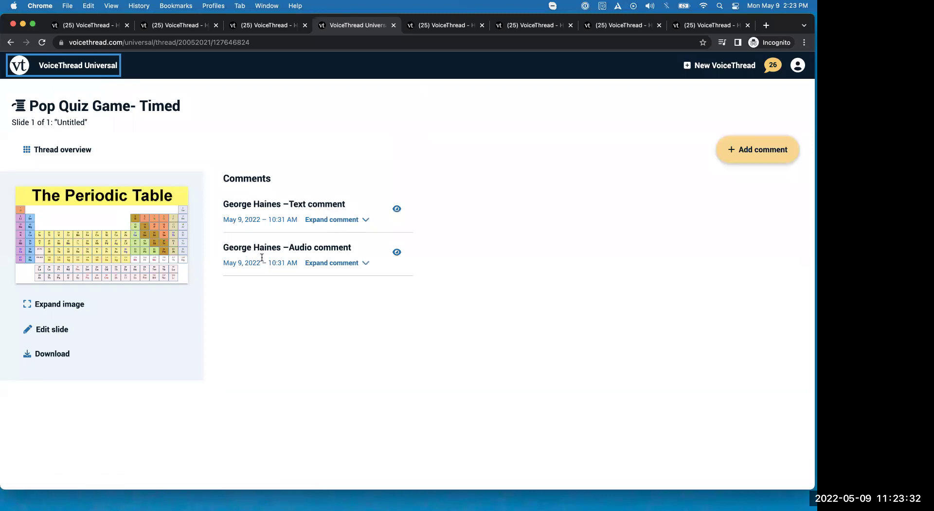
Expand the audio comment, play it up to 0:02, pause it, and try its captions option
{"action": "left_click", "coordinate": [325, 266]}
{"action": "left_click", "coordinate": [236, 302]}
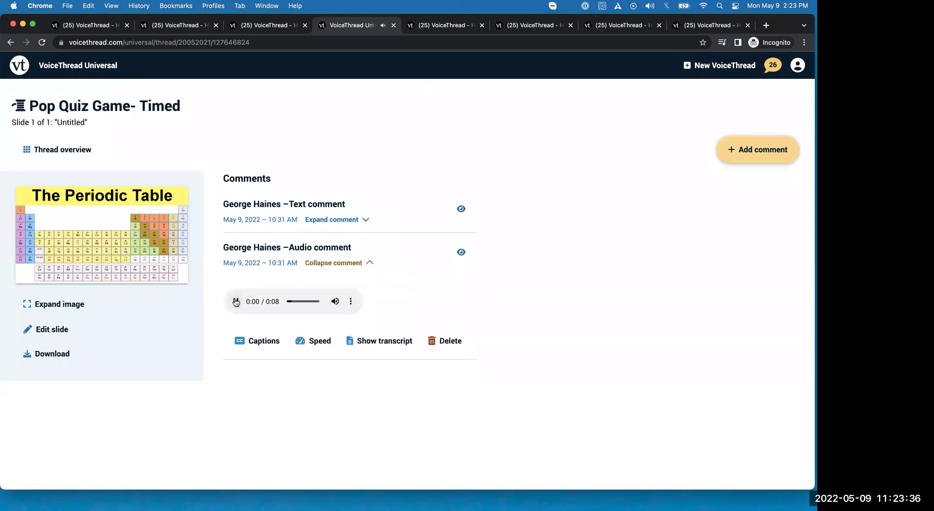
{"action": "left_click", "coordinate": [236, 301]}
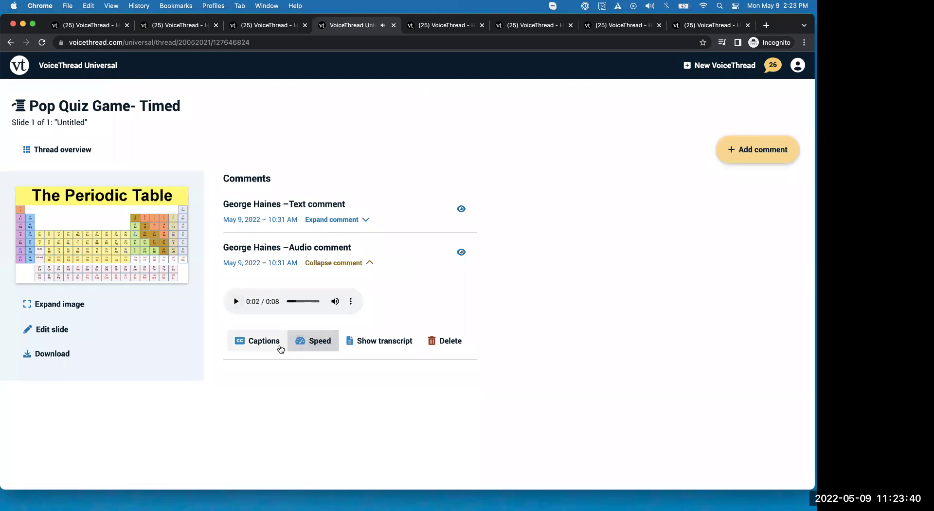
{"action": "left_click", "coordinate": [265, 341]}
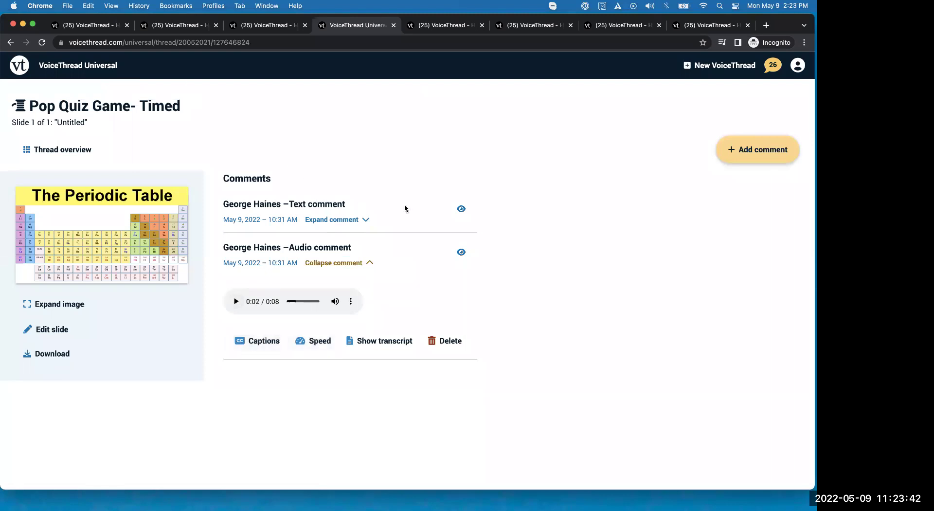
Expand the text comment, have the browser's built-in speech feature read the page aloud, and stop the speaking
{"action": "left_click", "coordinate": [332, 220]}
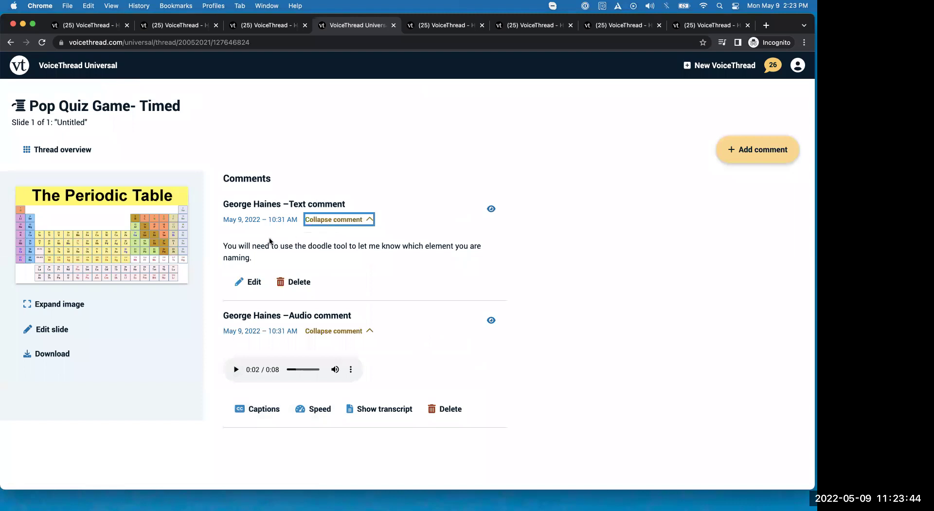
{"action": "left_click", "coordinate": [71, 8]}
{"action": "mouse_move", "coordinate": [89, 6]}
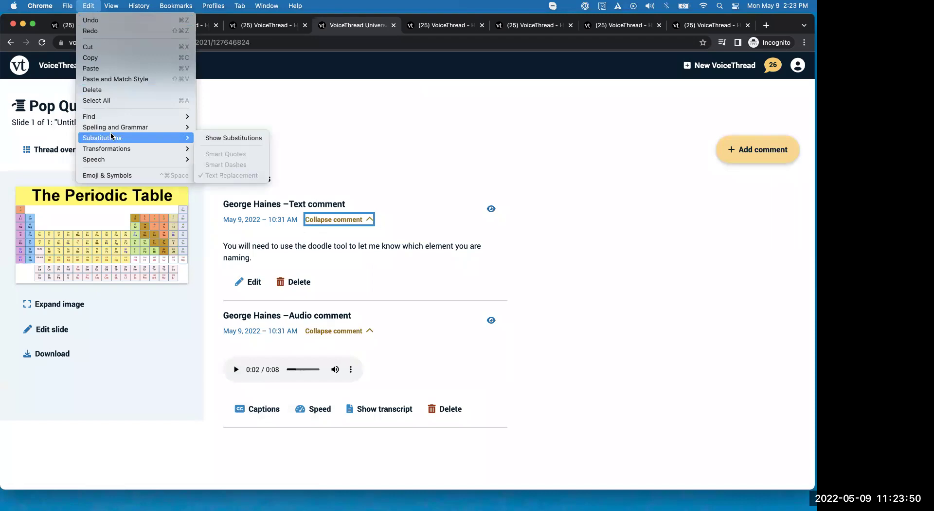
{"action": "mouse_move", "coordinate": [113, 130]}
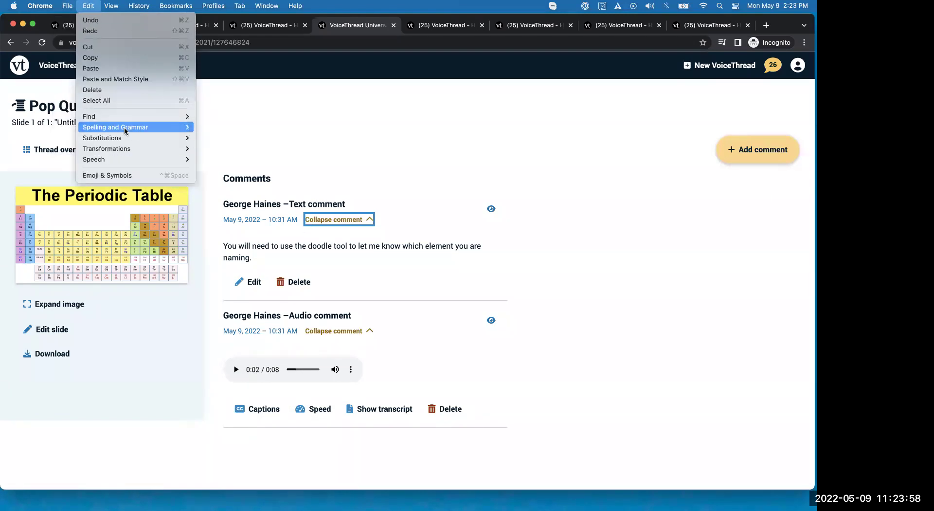
{"action": "mouse_move", "coordinate": [127, 160]}
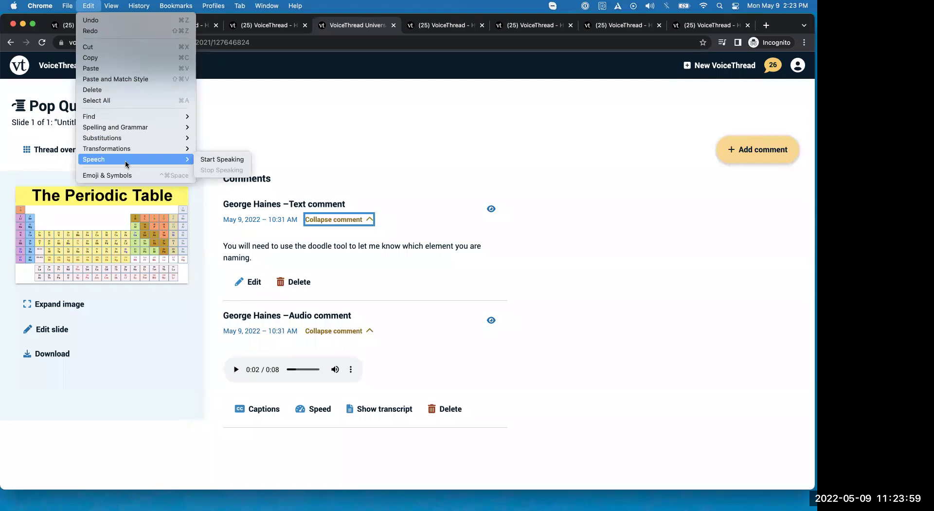
{"action": "left_click", "coordinate": [212, 163]}
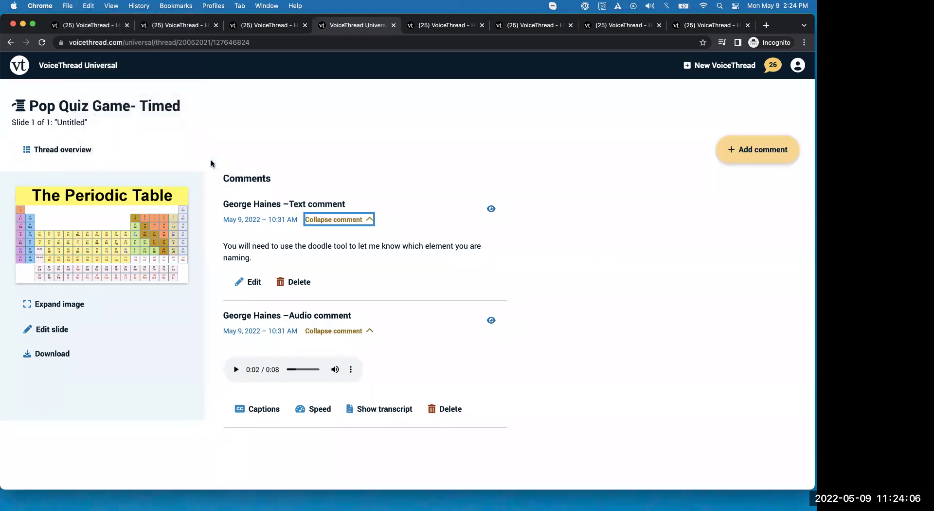
{"action": "left_click", "coordinate": [215, 140]}
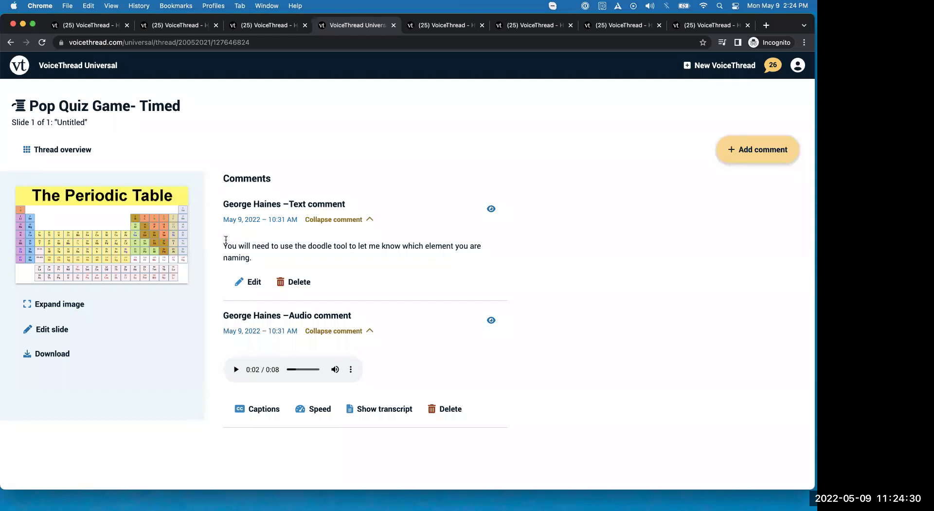
{"action": "left_click", "coordinate": [67, 6]}
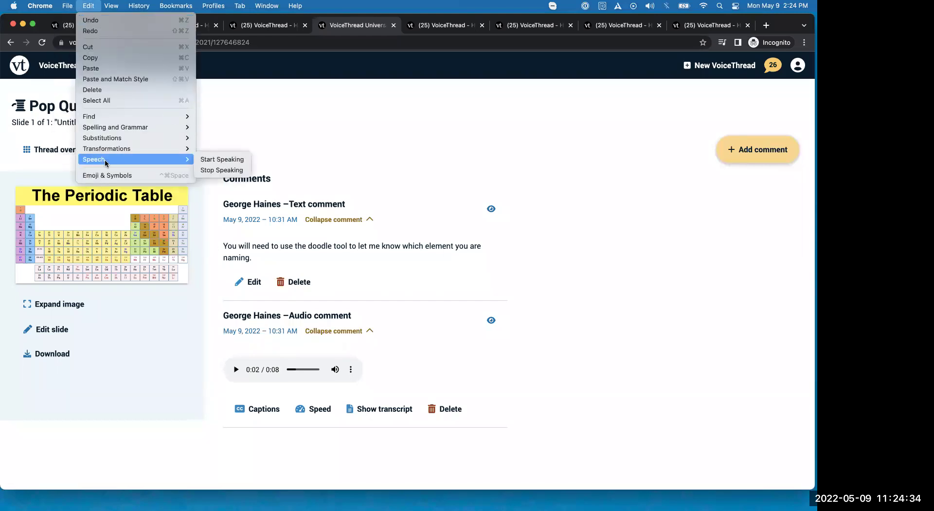
{"action": "left_click", "coordinate": [211, 171]}
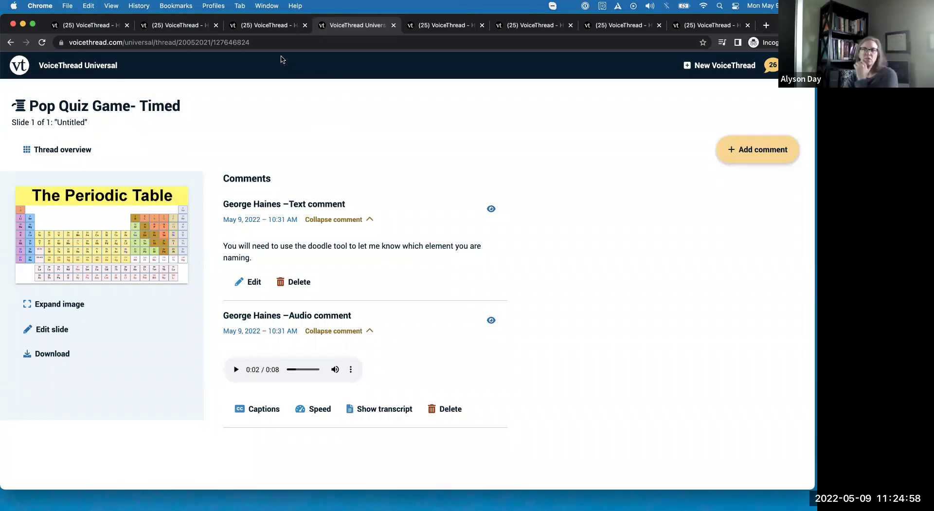
Return from VoiceThread Universal to the standard site's Blood Transfusion Game edit page
{"action": "left_click", "coordinate": [10, 41]}
{"action": "left_click", "coordinate": [10, 42]}
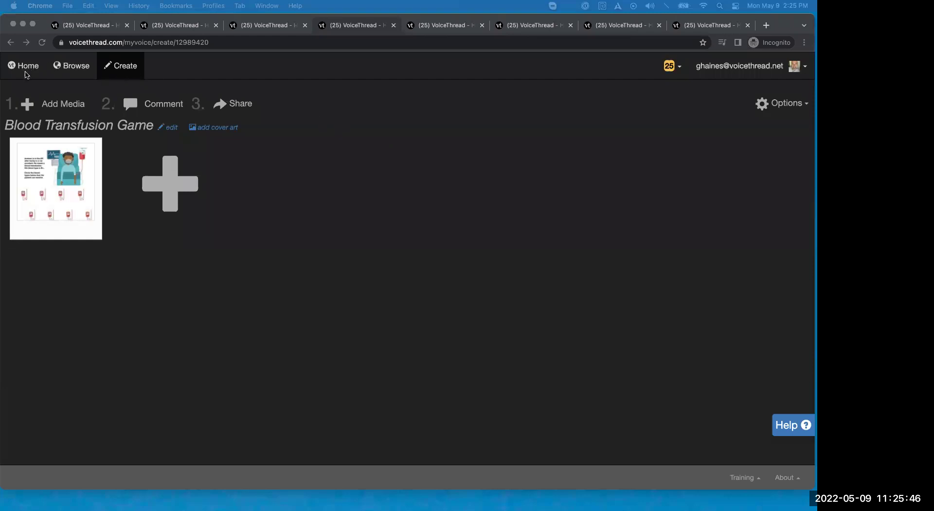
{"action": "left_click", "coordinate": [160, 87]}
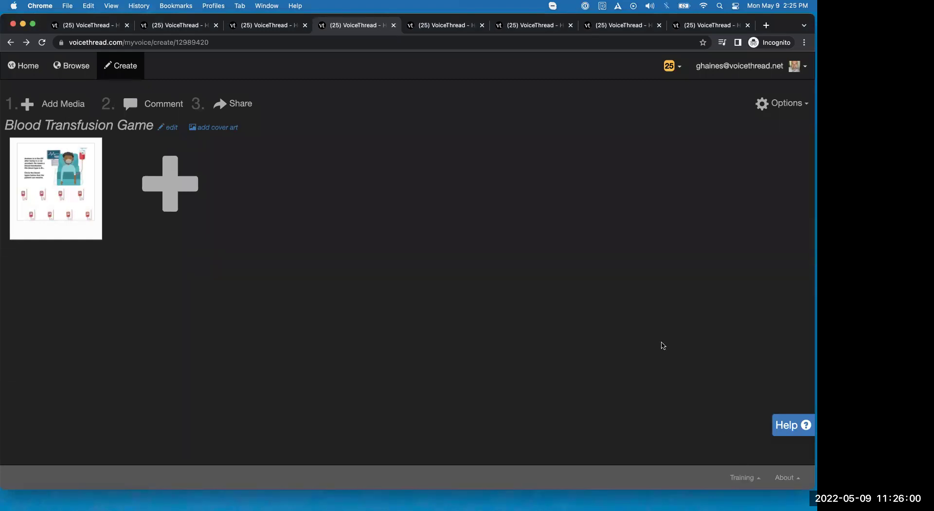
Open Display Preferences and check the available accessibility site and language options
{"action": "left_click", "coordinate": [739, 69]}
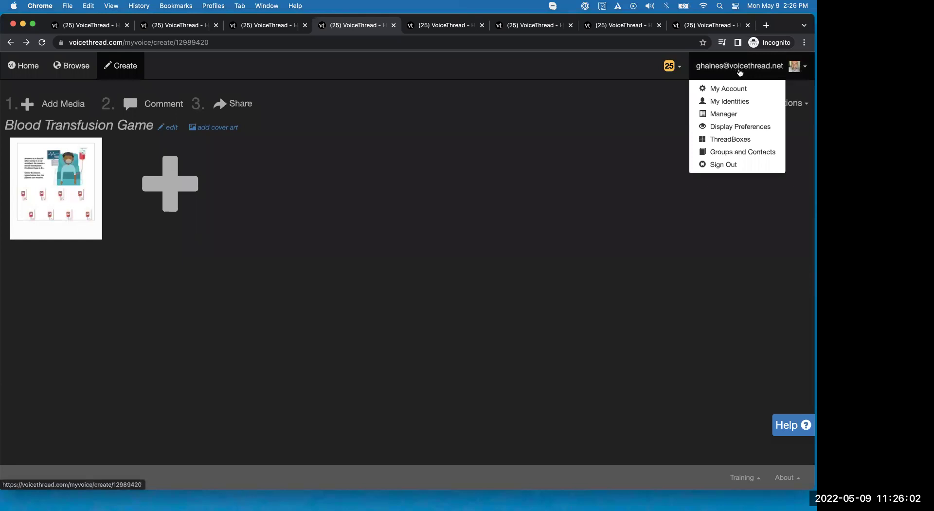
{"action": "left_click", "coordinate": [737, 128]}
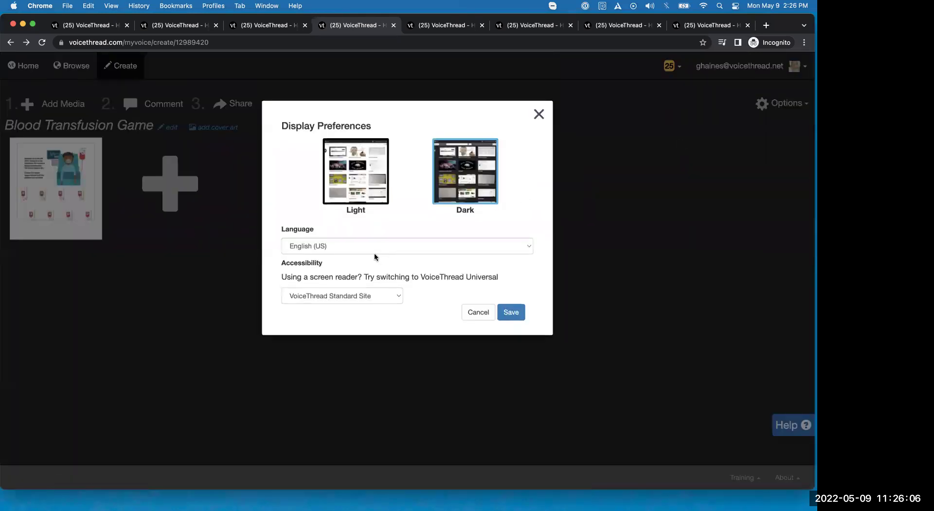
{"action": "left_click", "coordinate": [330, 296]}
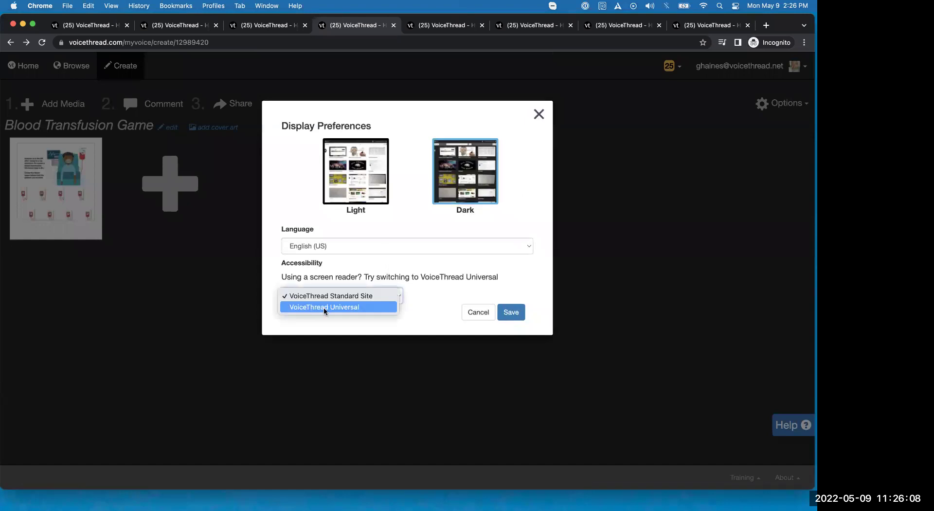
{"action": "left_click", "coordinate": [322, 294]}
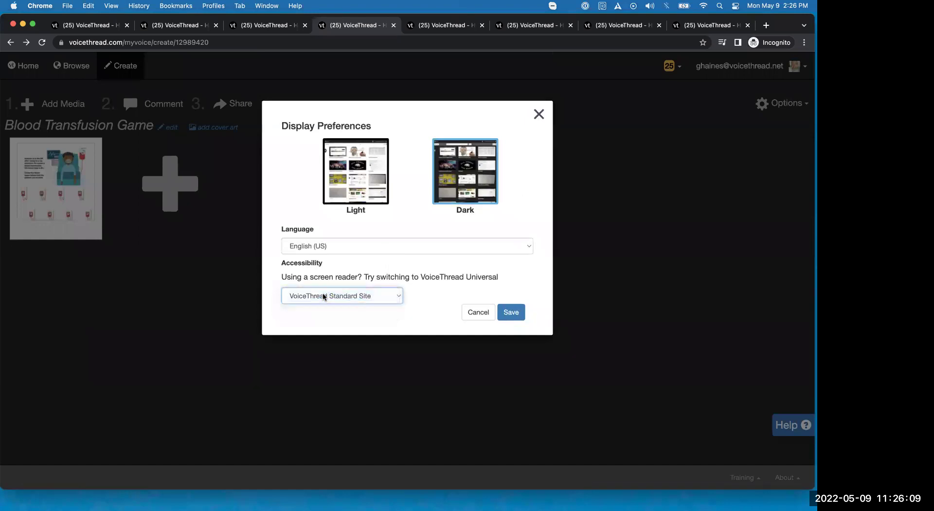
{"action": "left_click", "coordinate": [334, 247]}
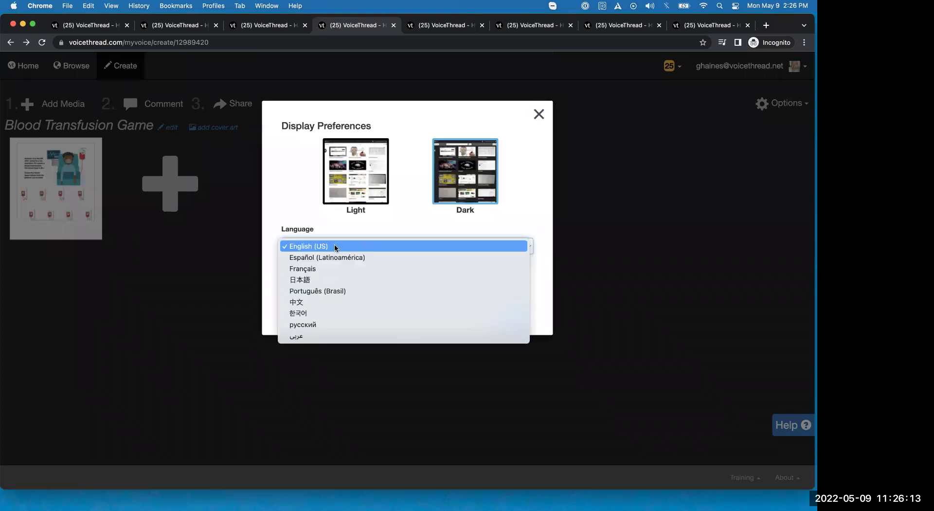
{"action": "left_click", "coordinate": [309, 258]}
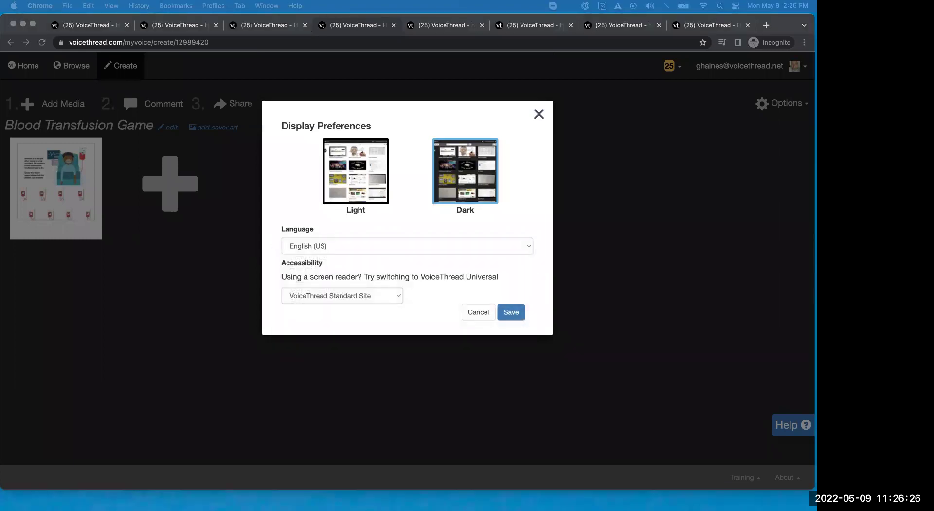
Set the display language to Español (Latinoamérica), save the preferences, and dismiss the browser's translation popup
{"action": "left_click", "coordinate": [462, 247]}
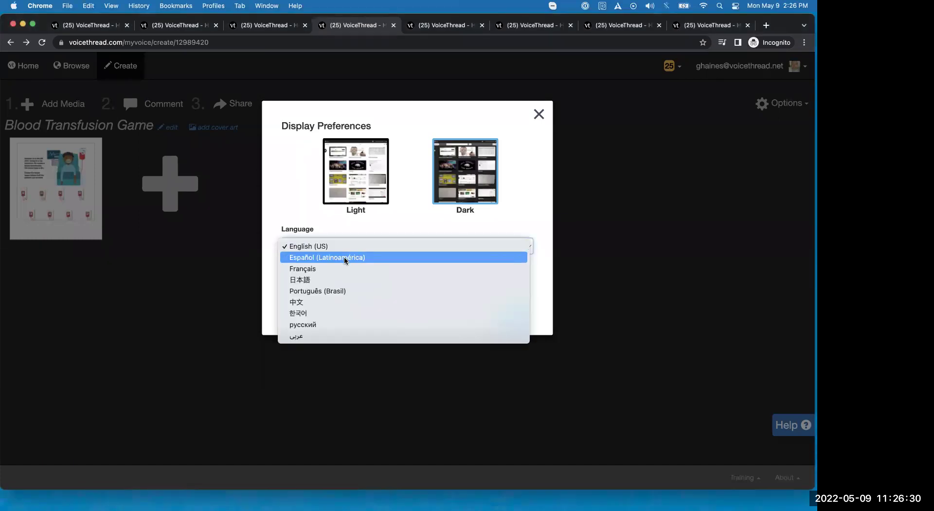
{"action": "left_click", "coordinate": [345, 260]}
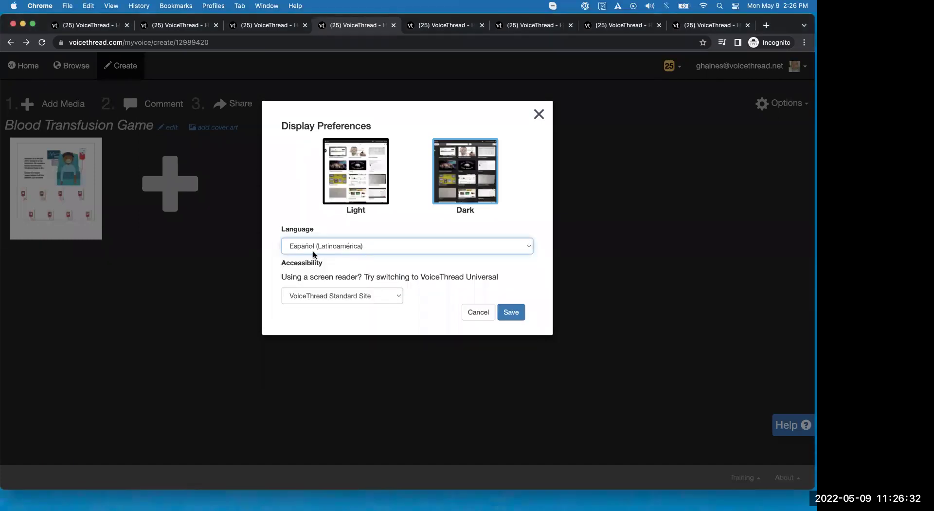
{"action": "left_click", "coordinate": [510, 313]}
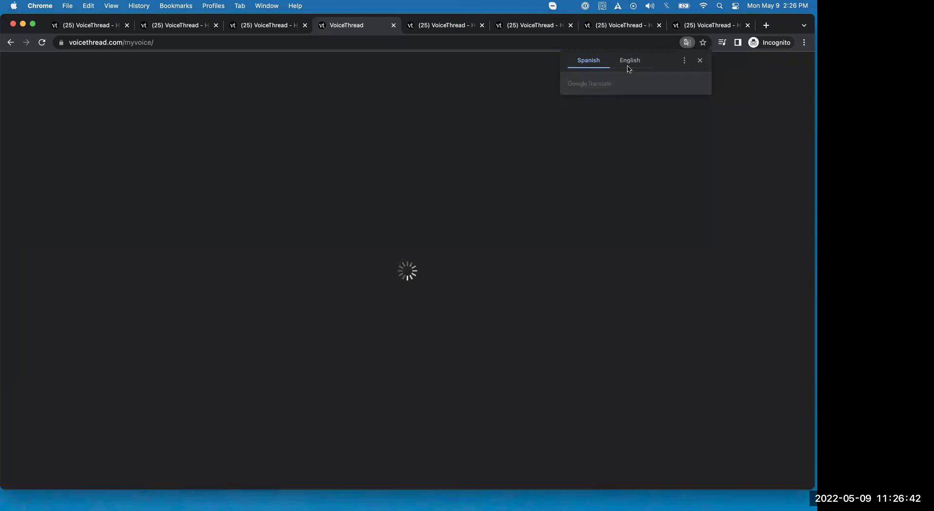
{"action": "left_click", "coordinate": [700, 61]}
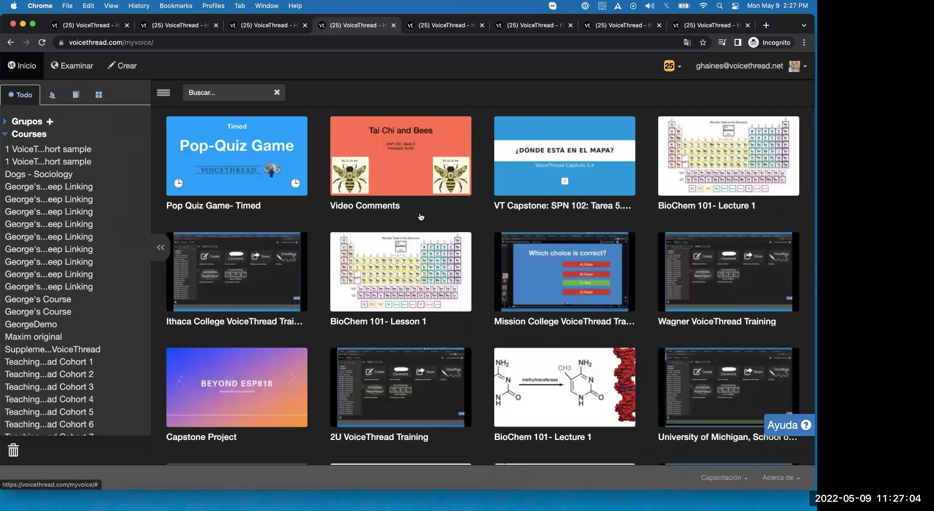
Open the Pop Quiz Game- Timed edit page and check its options list in Spanish
{"action": "left_click", "coordinate": [177, 188]}
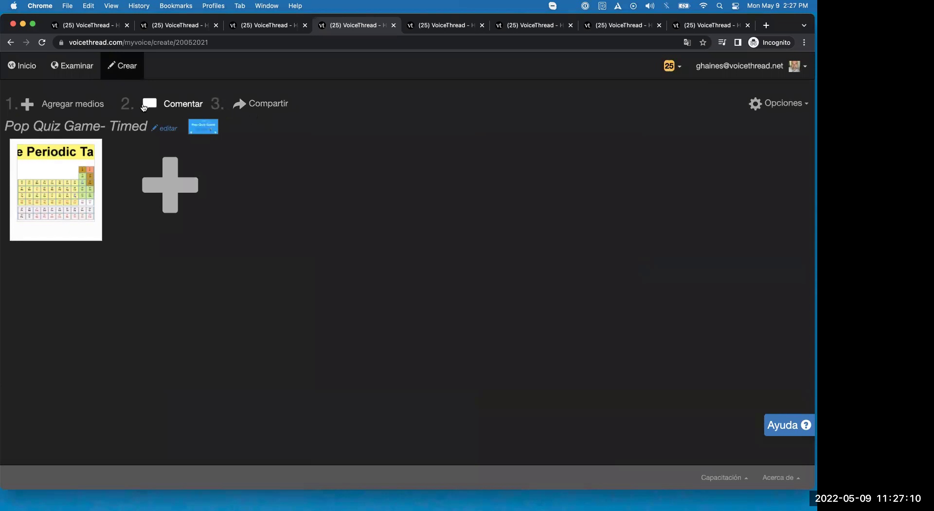
{"action": "left_click", "coordinate": [781, 108]}
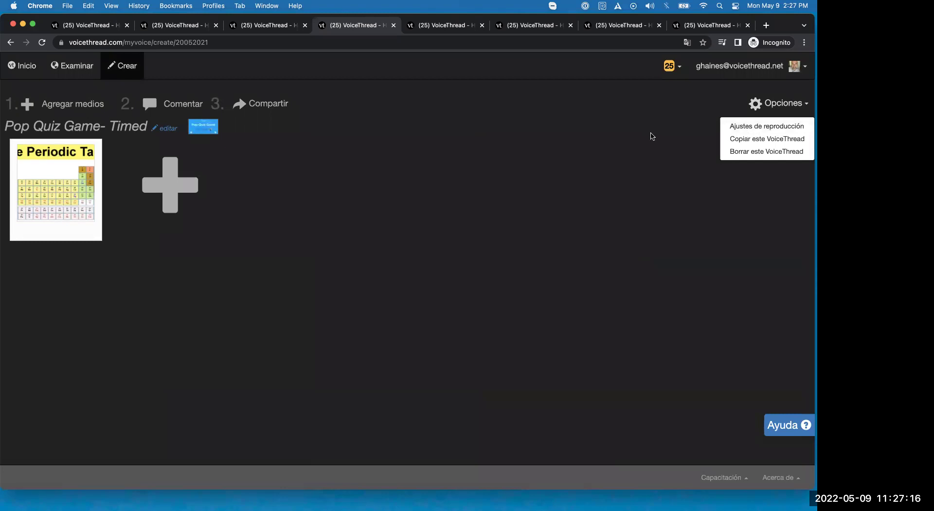
{"action": "left_click", "coordinate": [368, 174]}
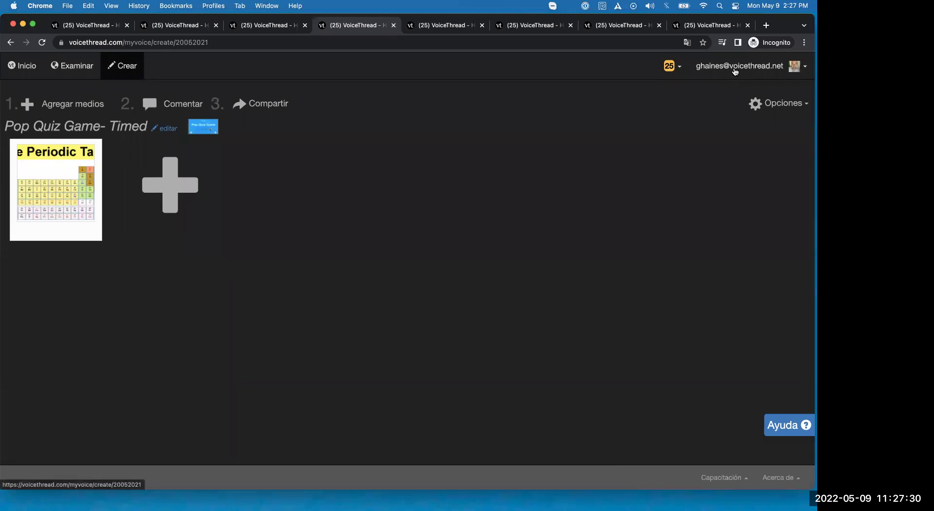
Set the display language to English (US) and the theme to light (Claro), and save the preferences
{"action": "left_click", "coordinate": [735, 72]}
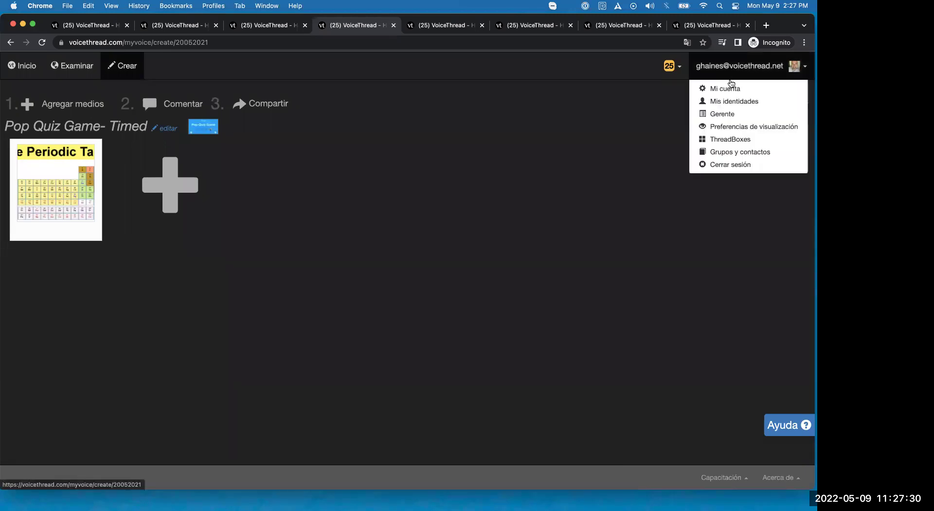
{"action": "left_click", "coordinate": [721, 129]}
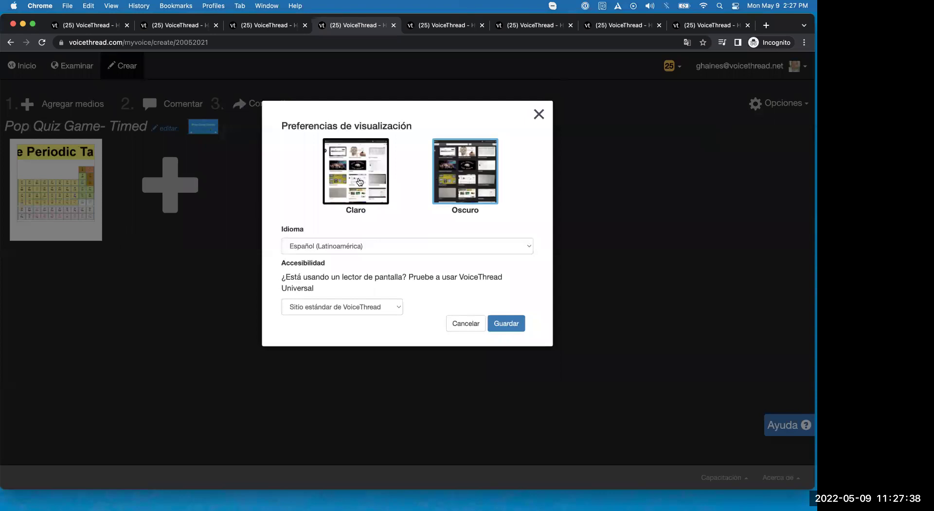
{"action": "left_click", "coordinate": [372, 247]}
{"action": "left_click", "coordinate": [350, 235]}
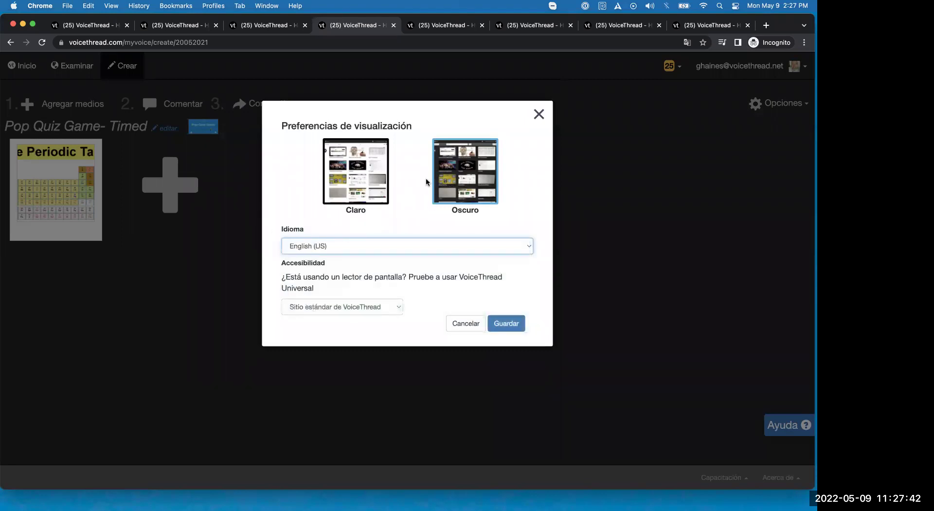
{"action": "left_click", "coordinate": [350, 173]}
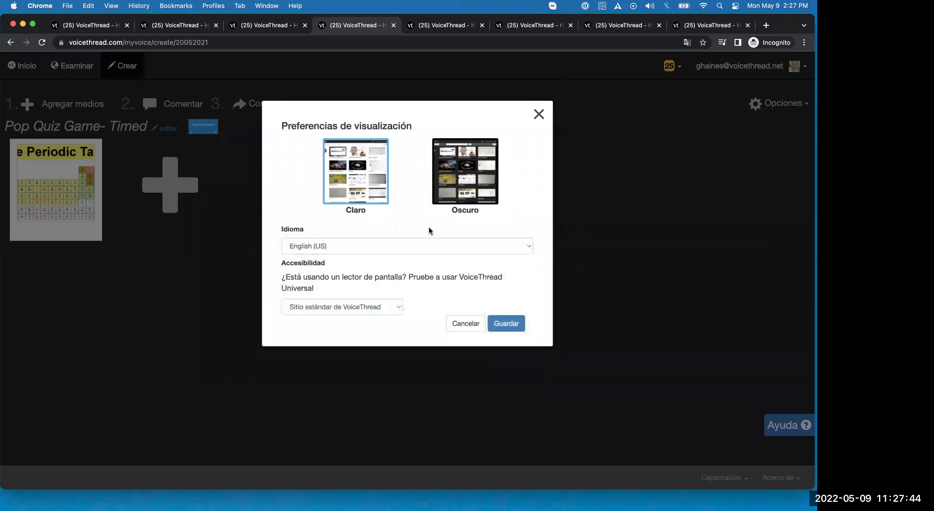
{"action": "left_click", "coordinate": [503, 325]}
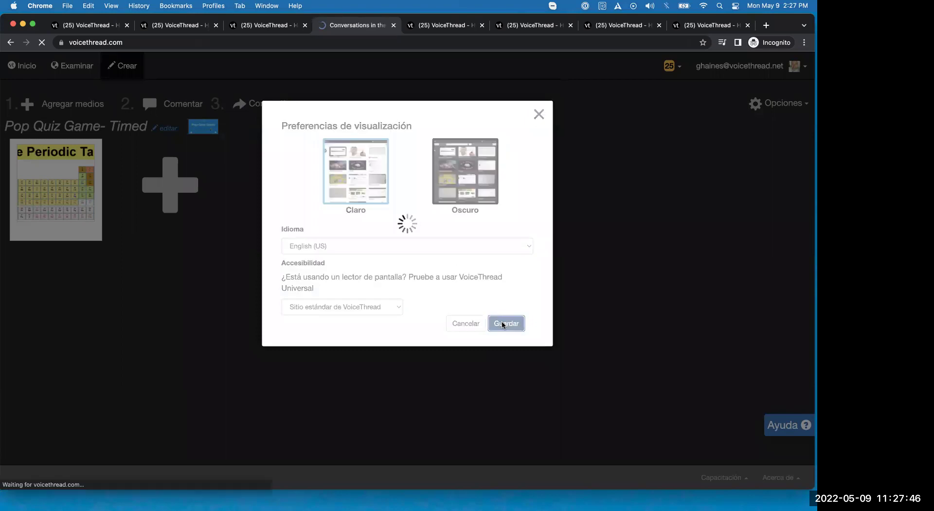
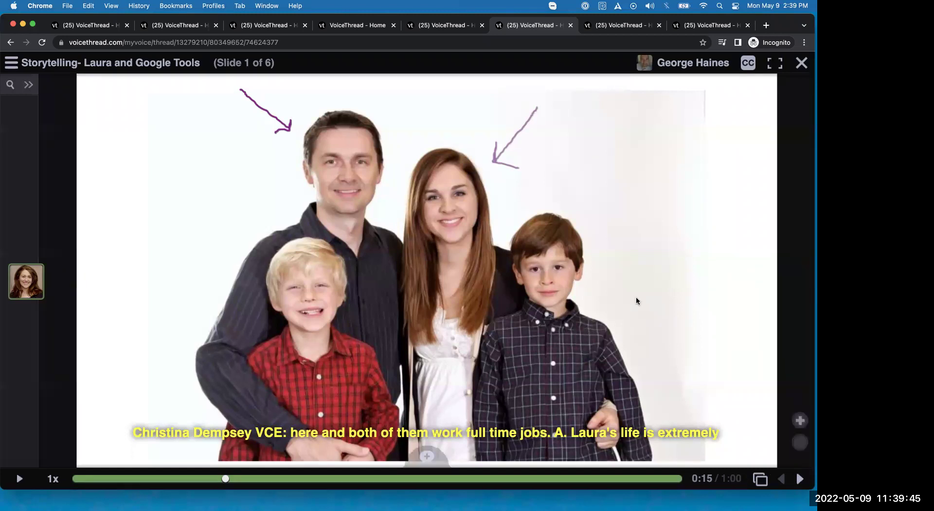
Advance the Storytelling- Laura and Google Tools VoiceThread to slide 3, play the slide's captioned video, and pause it at 0:46
{"action": "left_click", "coordinate": [800, 479]}
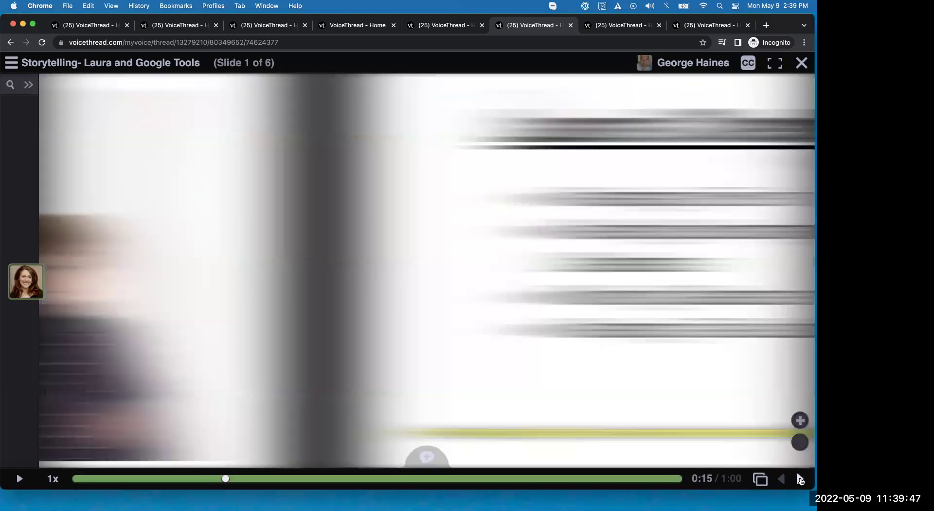
{"action": "left_click", "coordinate": [800, 480]}
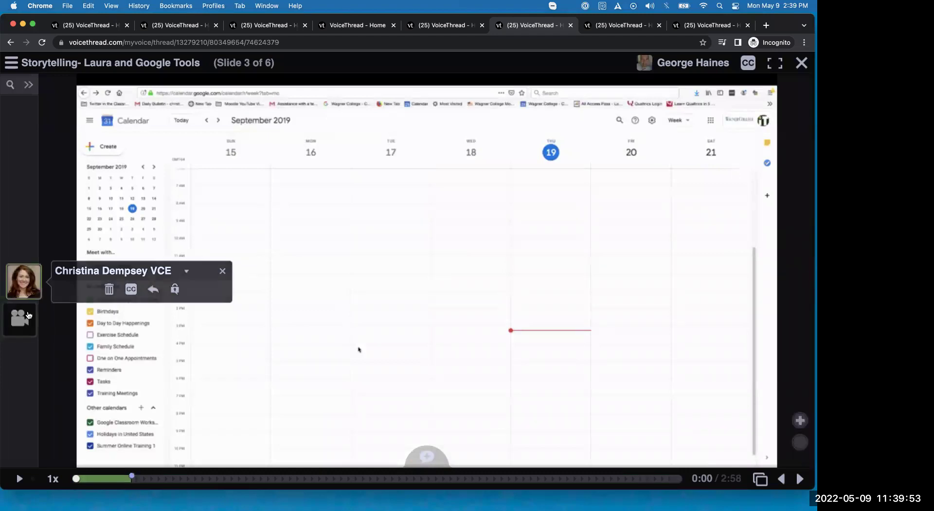
{"action": "mouse_move", "coordinate": [20, 325]}
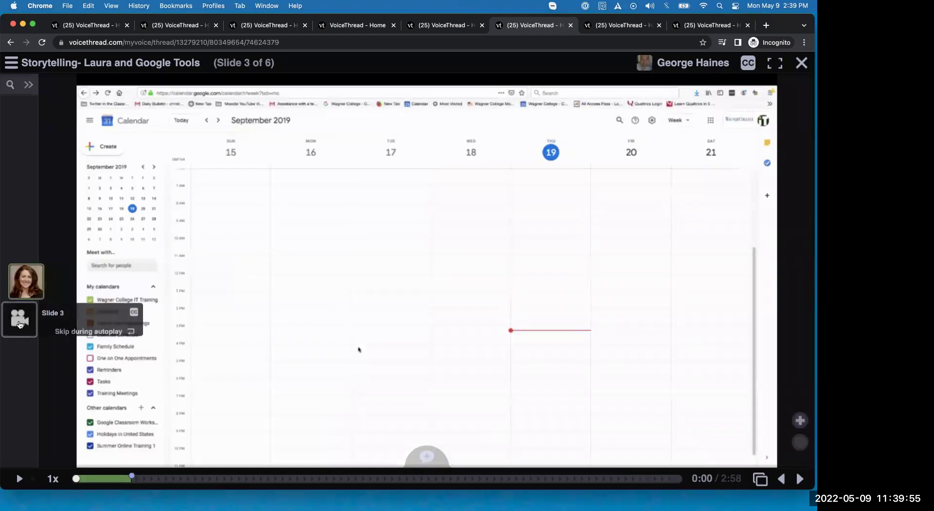
{"action": "left_click", "coordinate": [20, 324]}
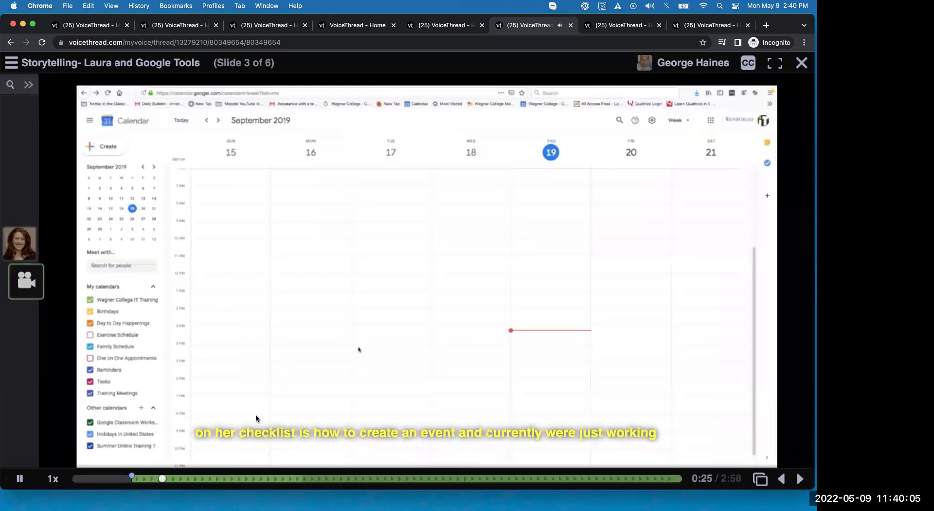
{"action": "left_click", "coordinate": [20, 482]}
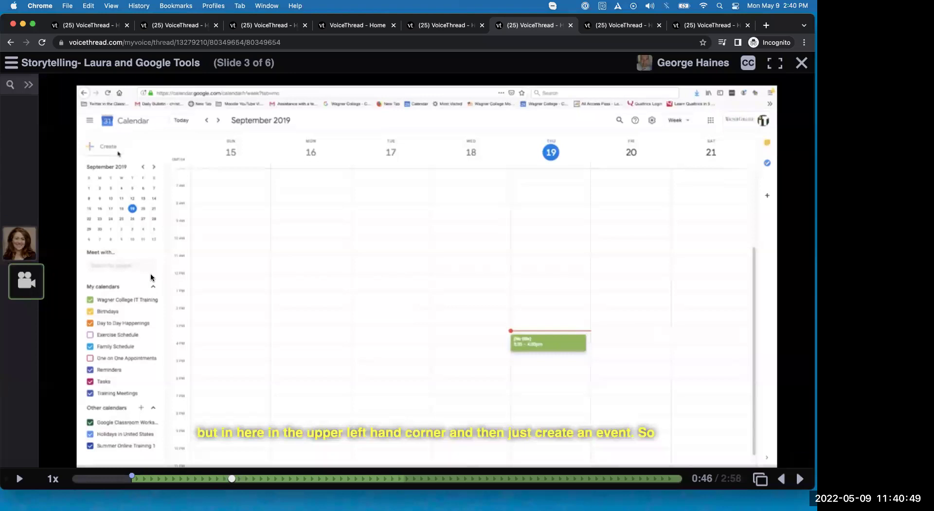
Switch to the already open Copy of Digital Math Textbook VoiceThread
{"action": "mouse_move", "coordinate": [127, 256]}
{"action": "left_click", "coordinate": [610, 25]}
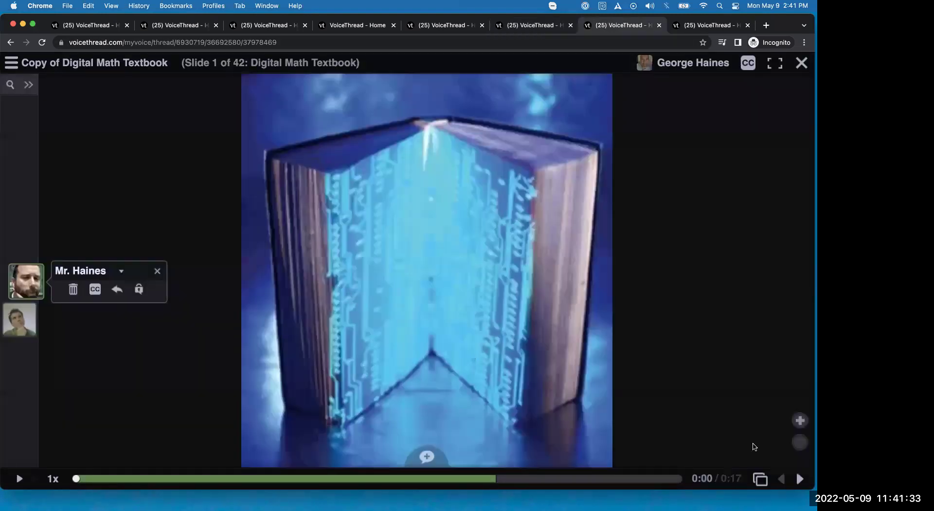
Show all slides of the Copy of Digital Math Textbook VoiceThread in an overview, and open its edit page
{"action": "left_click", "coordinate": [760, 482]}
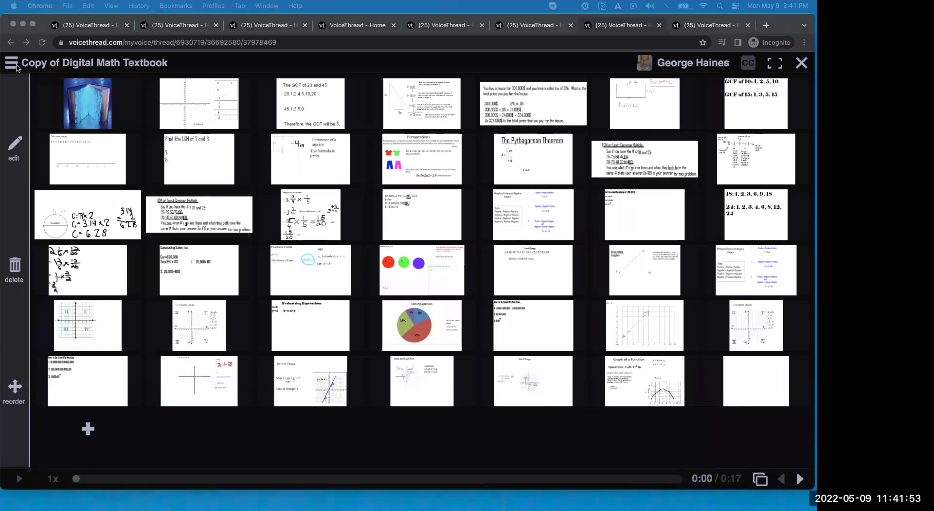
{"action": "left_click", "coordinate": [10, 67]}
{"action": "left_click", "coordinate": [30, 117]}
Allow commenters to add slides to this VoiceThread in its playback settings, and save the change
{"action": "left_click", "coordinate": [779, 105]}
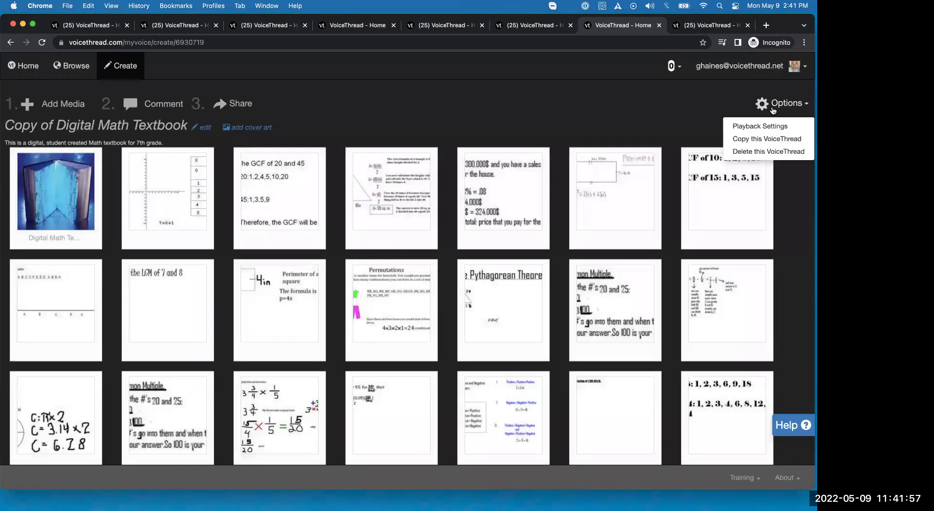
{"action": "left_click", "coordinate": [742, 131]}
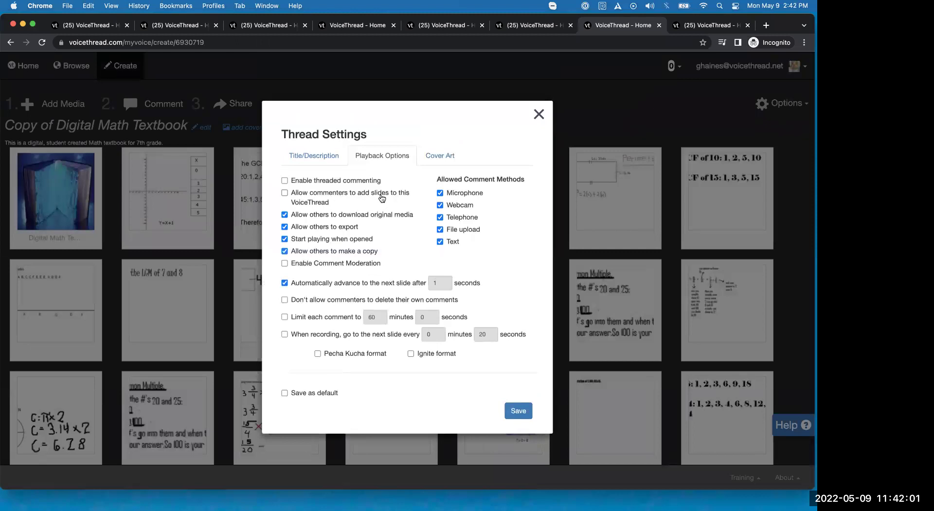
{"action": "left_click", "coordinate": [285, 193]}
{"action": "left_click", "coordinate": [508, 410]}
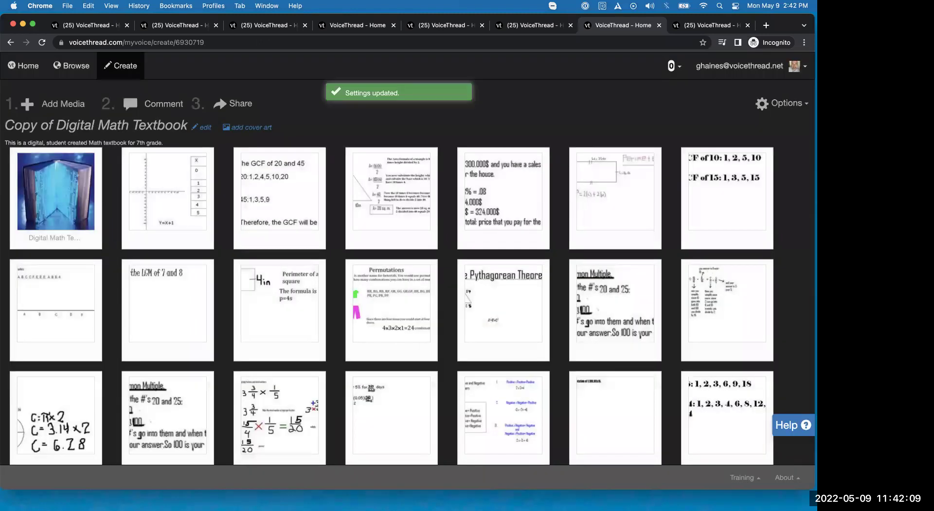
Switch to the VoiceThread Training 2022 course window, open Quiz 1 from Module 1, and open the assignment for editing
{"action": "key", "text": "super+grave"}
{"action": "double_click", "coordinate": [393, 101]}
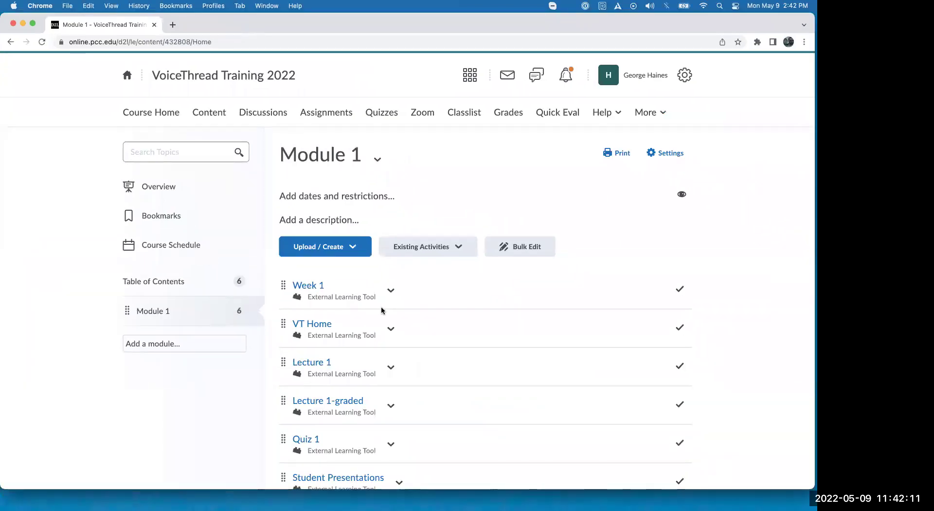
{"action": "scroll", "coordinate": [381, 330], "scroll_direction": "down", "scroll_amount": 2}
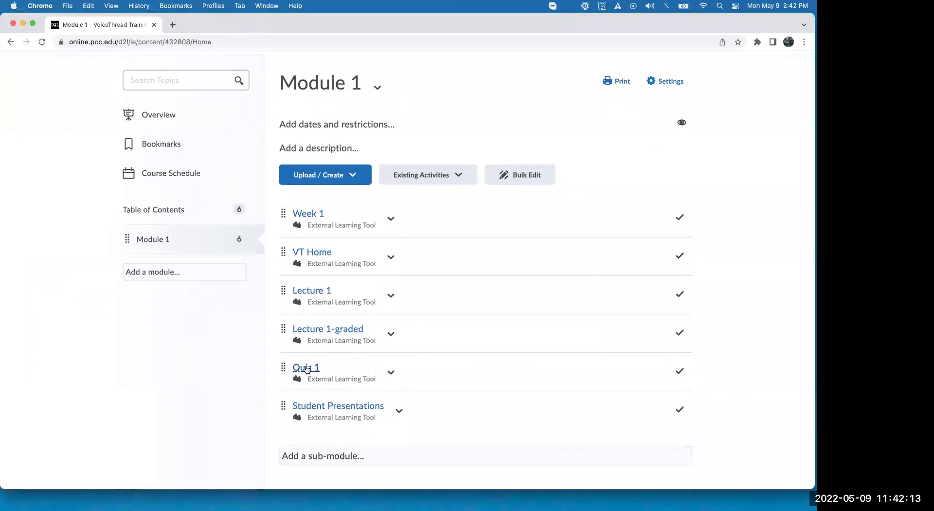
{"action": "left_click", "coordinate": [307, 366]}
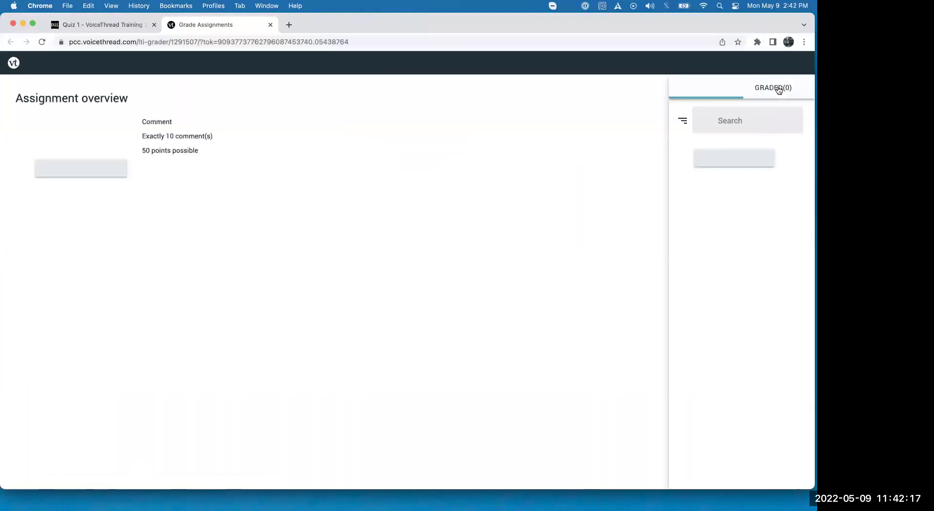
{"action": "left_click", "coordinate": [801, 63]}
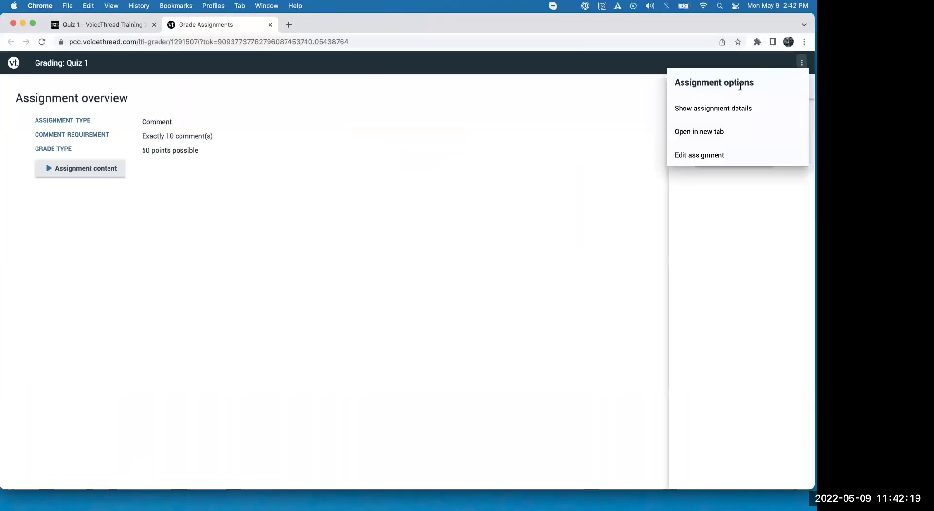
{"action": "left_click", "coordinate": [704, 154]}
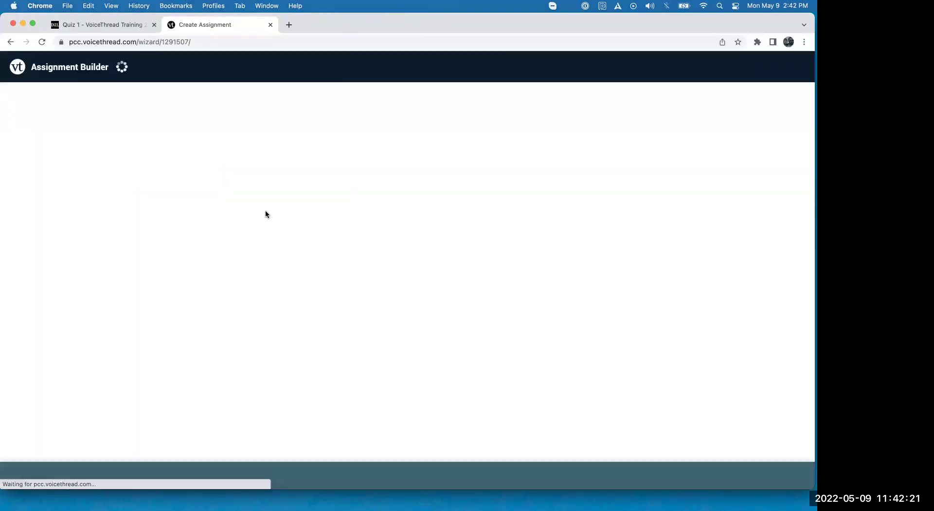
In Quiz 1's participation requirements, allow students to add slides and require a minimum of 1 slide
{"action": "left_click", "coordinate": [30, 478]}
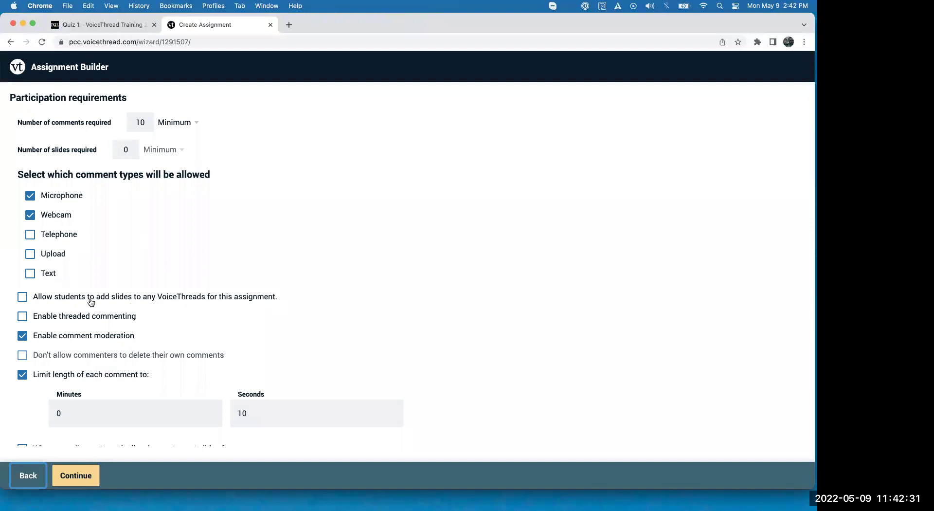
{"action": "left_click", "coordinate": [23, 297]}
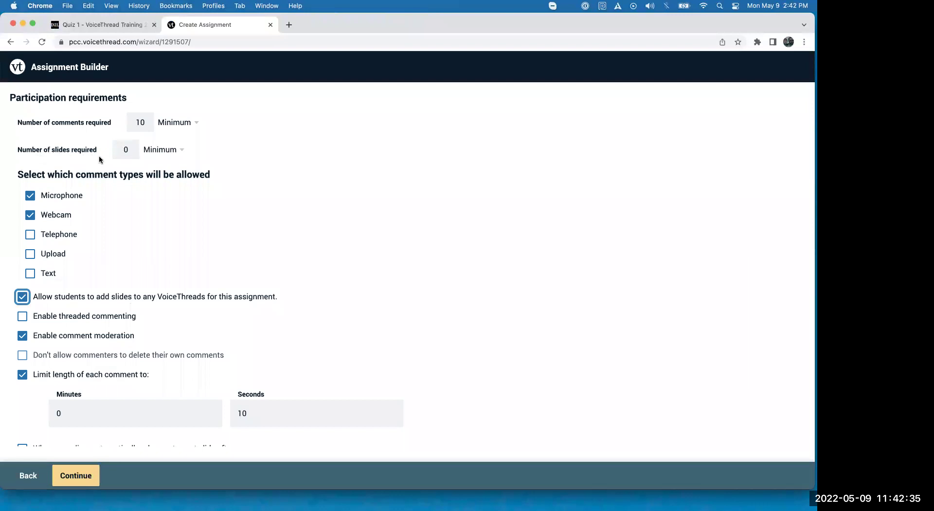
{"action": "left_click", "coordinate": [124, 149]}
{"action": "type", "text": "1"}
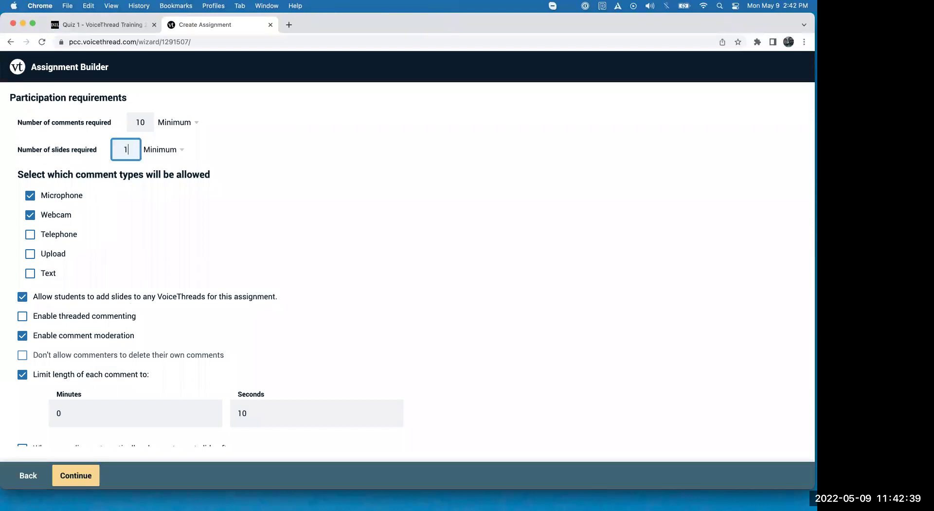
{"action": "left_click", "coordinate": [168, 150]}
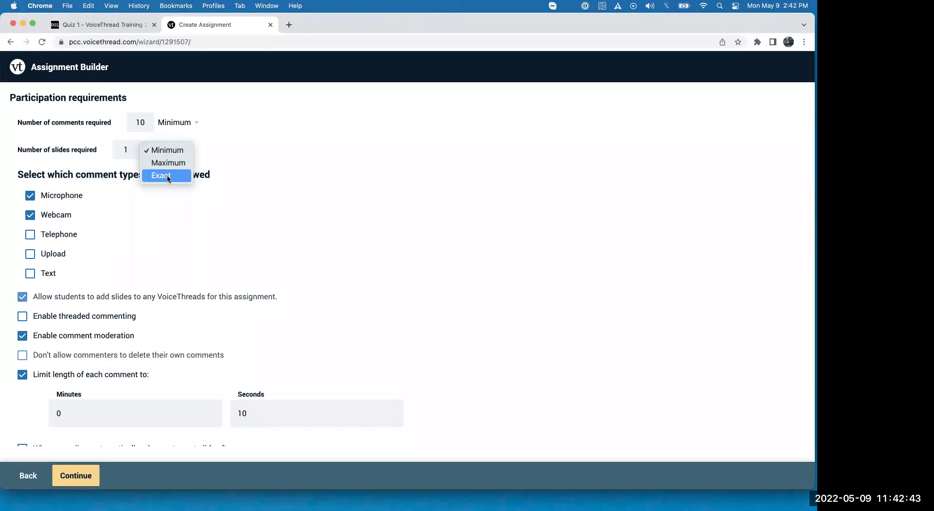
{"action": "left_click", "coordinate": [204, 172]}
Return to the Copy of Digital Math Textbook edit page and open slide 34, the slope graph, for commenting
{"action": "left_click_drag", "start_coordinate": [320, 24], "coordinate": [816, 57]}
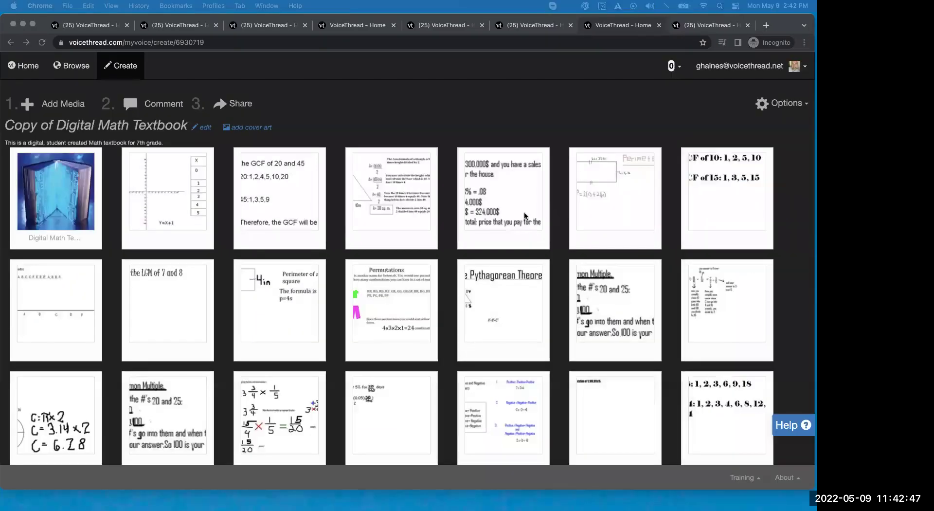
{"action": "scroll", "coordinate": [525, 216], "scroll_direction": "down", "scroll_amount": 3}
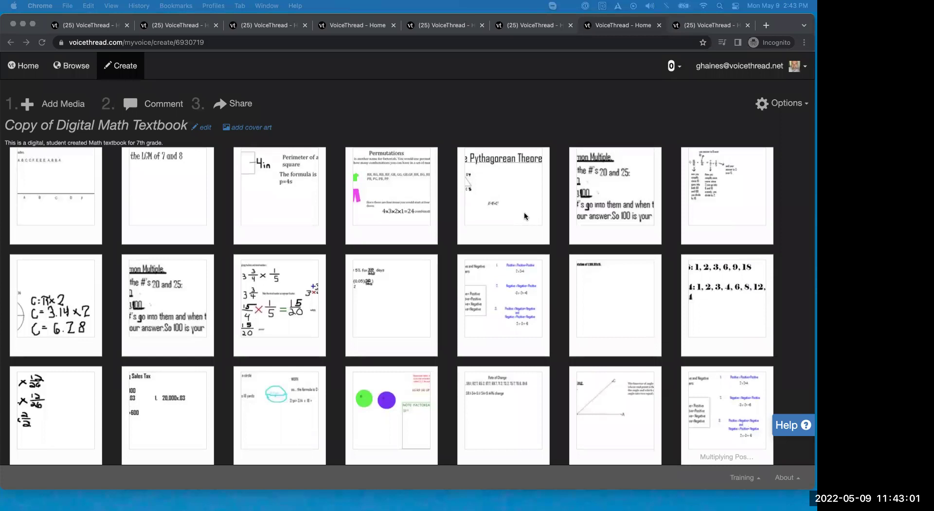
{"action": "scroll", "coordinate": [525, 216], "scroll_direction": "down", "scroll_amount": 5}
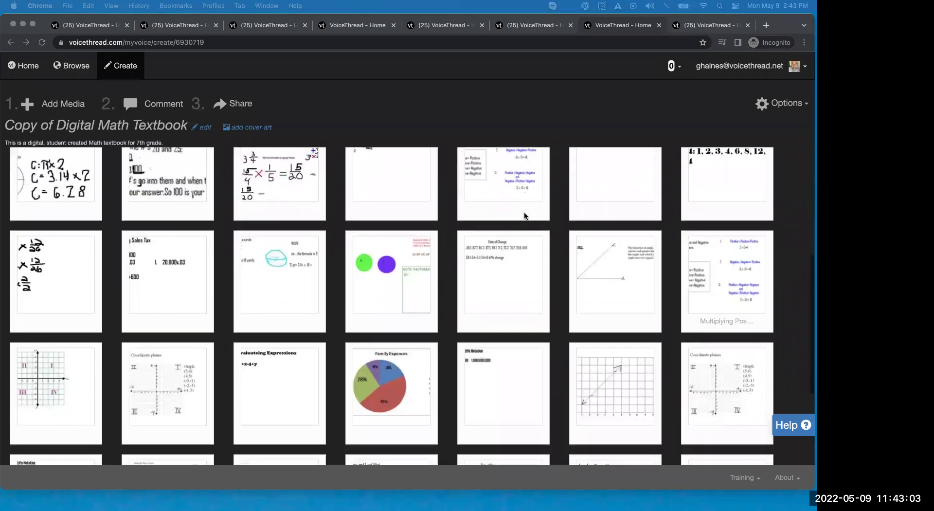
{"action": "scroll", "coordinate": [525, 216], "scroll_direction": "down", "scroll_amount": 2}
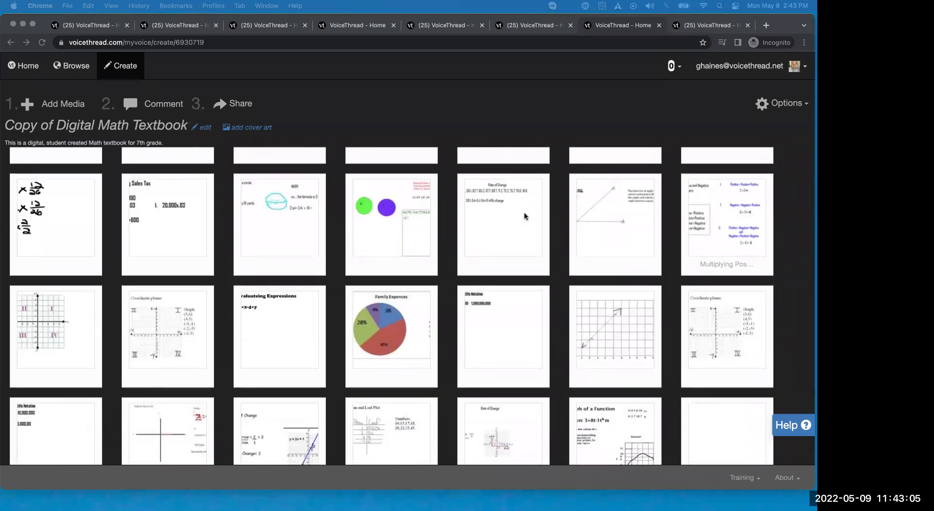
{"action": "scroll", "coordinate": [525, 216], "scroll_direction": "down", "scroll_amount": 1}
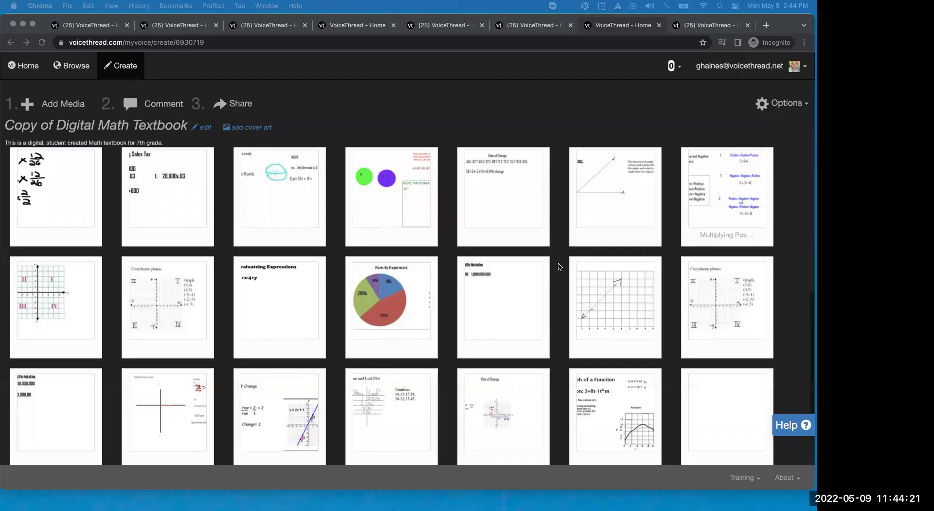
{"action": "scroll", "coordinate": [560, 267], "scroll_direction": "down", "scroll_amount": 1}
{"action": "left_click", "coordinate": [609, 291]}
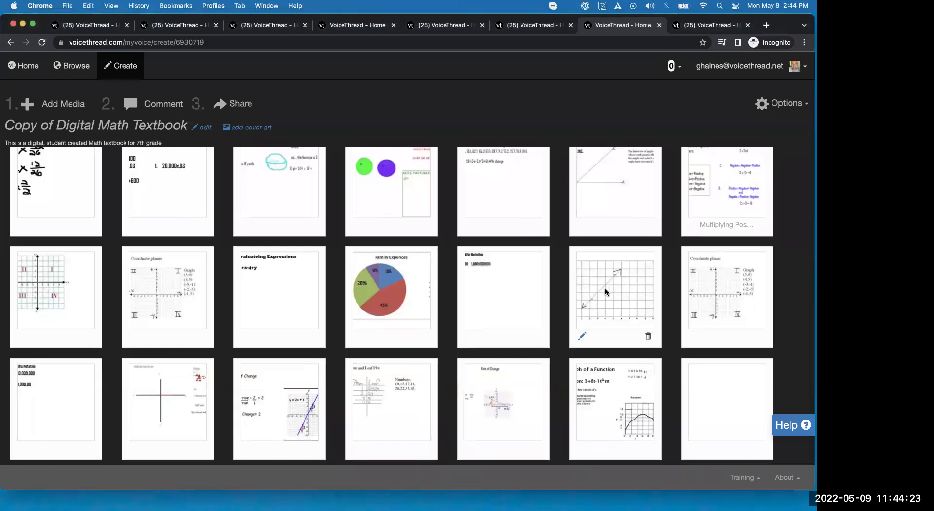
{"action": "left_click", "coordinate": [163, 105]}
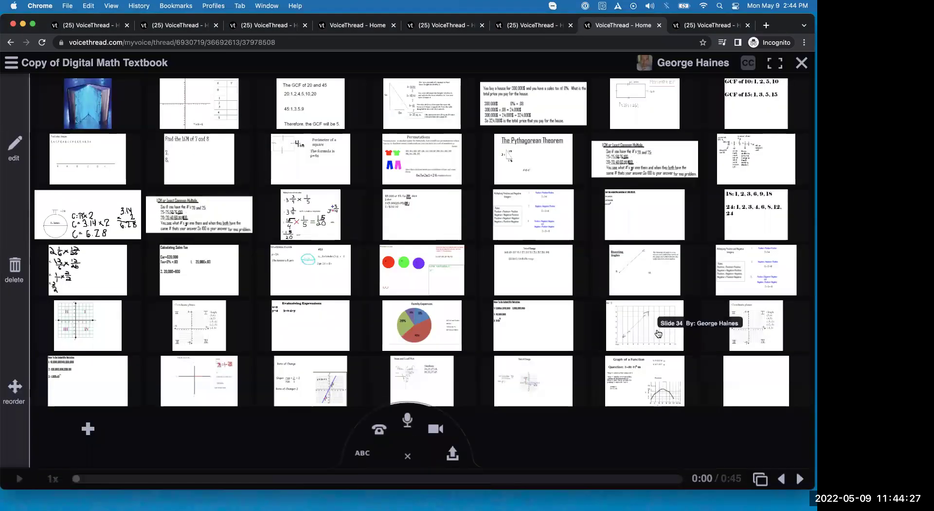
{"action": "left_click", "coordinate": [657, 333]}
Play the annotated student comment on slide 34 and pause it at 0:21
{"action": "left_click", "coordinate": [26, 281]}
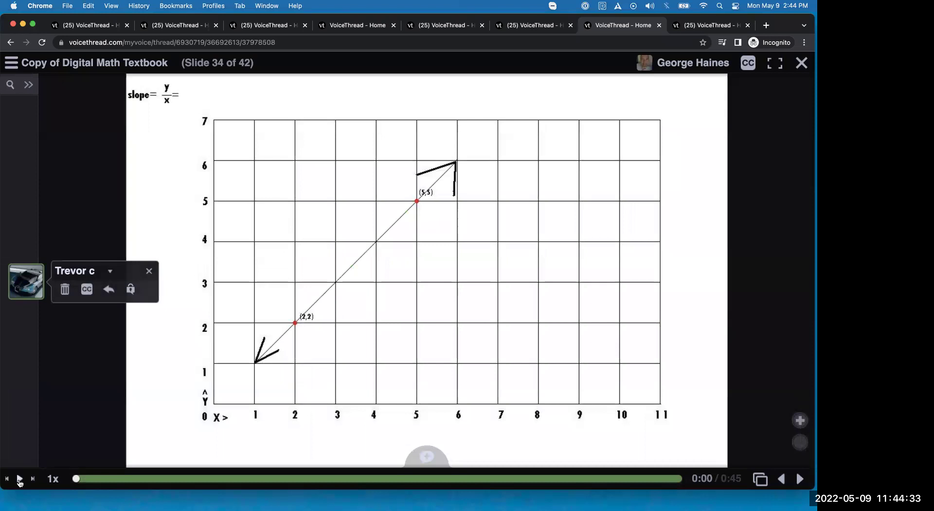
{"action": "left_click", "coordinate": [20, 479]}
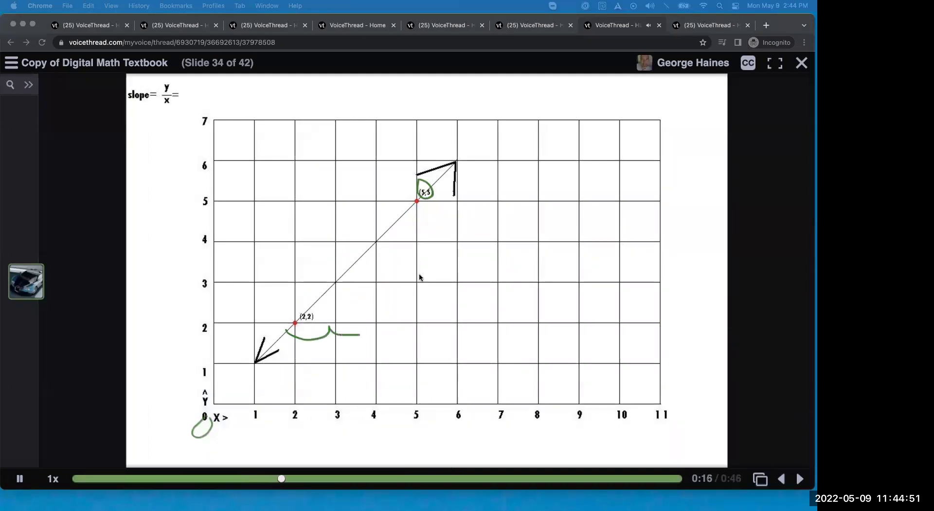
{"action": "left_click", "coordinate": [20, 479]}
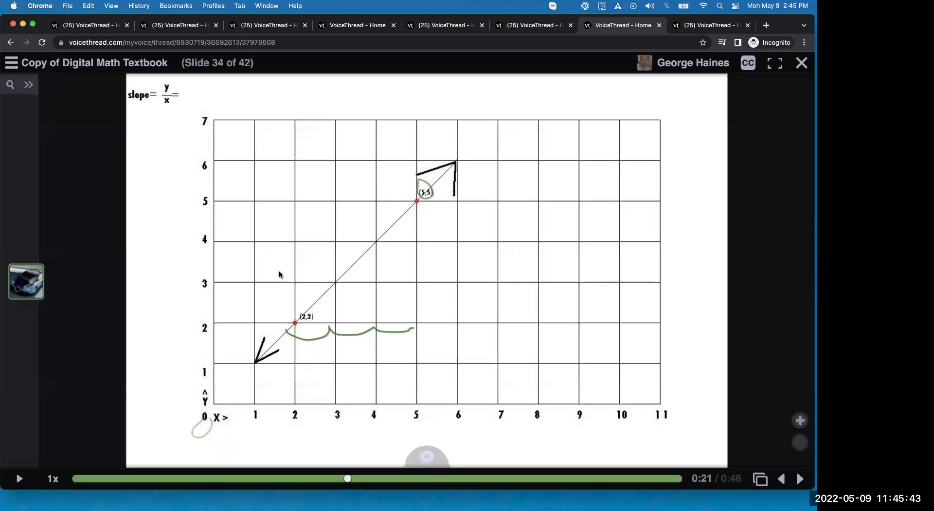
{"action": "left_click", "coordinate": [25, 297]}
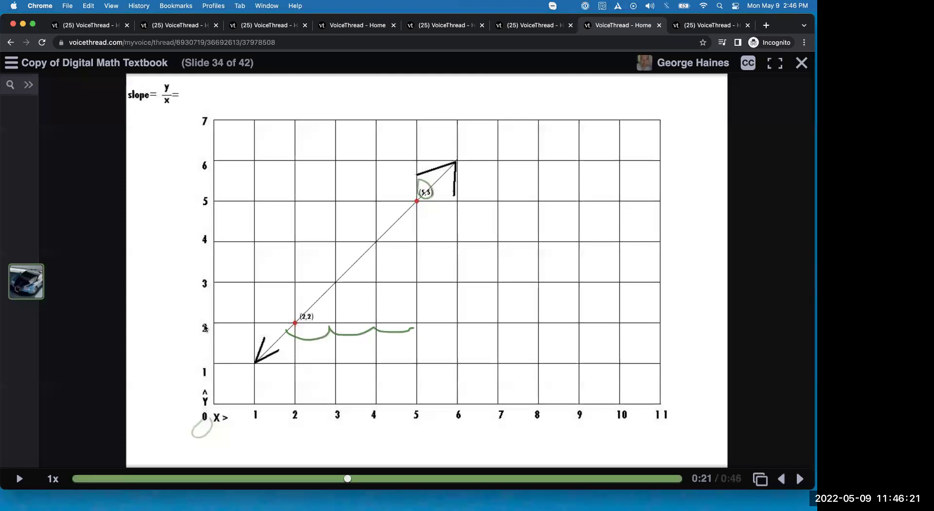
{"action": "mouse_move", "coordinate": [41, 290]}
{"action": "mouse_move", "coordinate": [48, 282]}
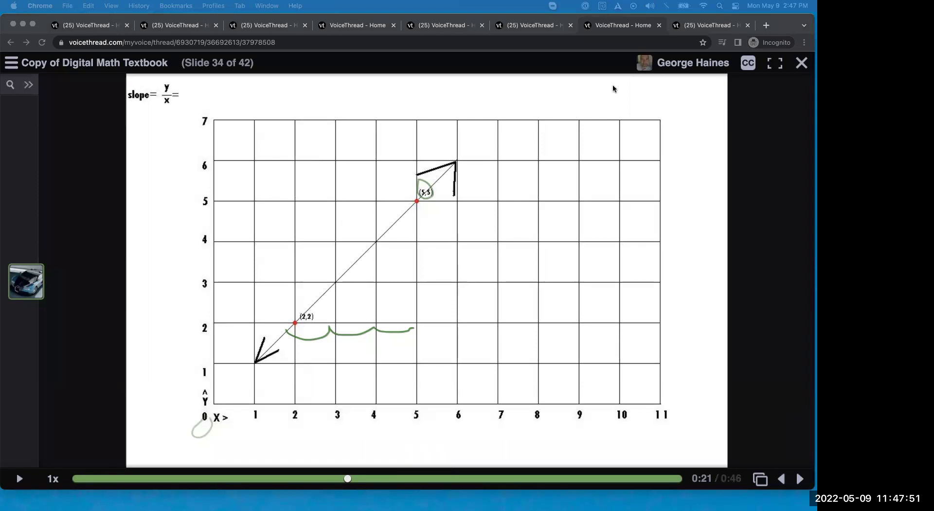
View the first slide of Black Scholarship Matters, and open the edit page of the Video Comments VoiceThread
{"action": "left_click", "coordinate": [692, 28]}
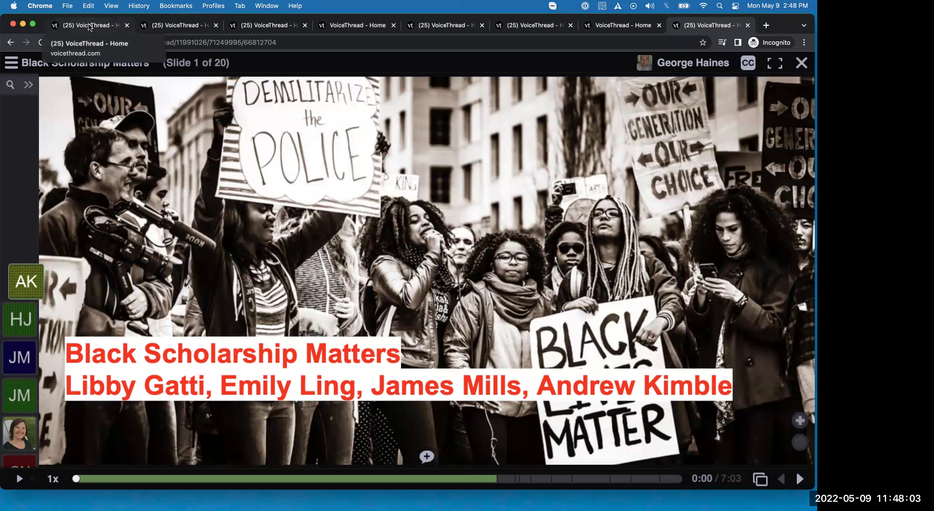
{"action": "left_click", "coordinate": [90, 26]}
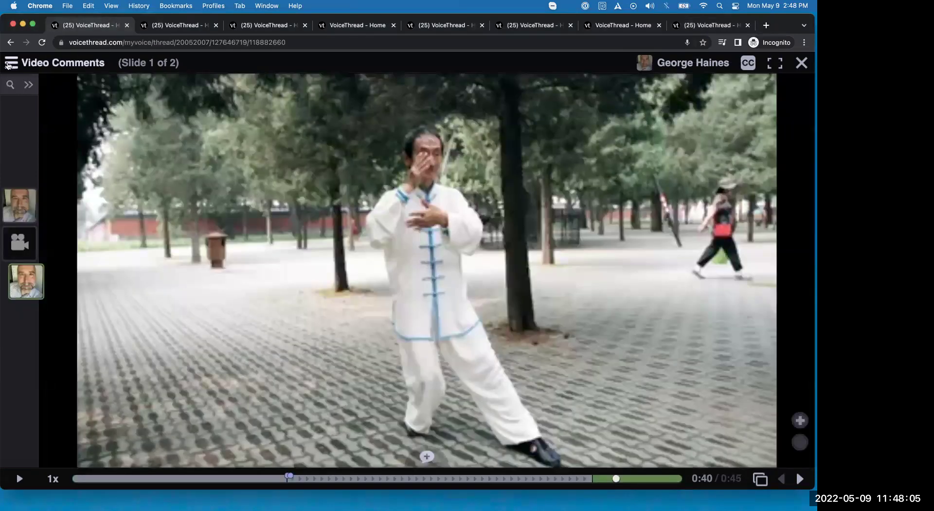
{"action": "left_click", "coordinate": [9, 64]}
{"action": "left_click", "coordinate": [32, 120]}
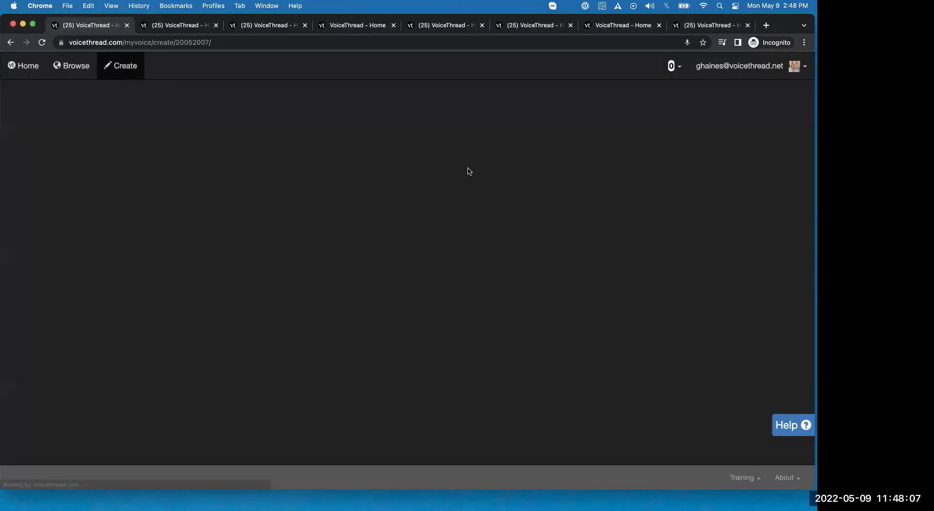
Open the playback settings of the Video Comments VoiceThread and select the Pecha Kucha format
{"action": "left_click", "coordinate": [771, 106]}
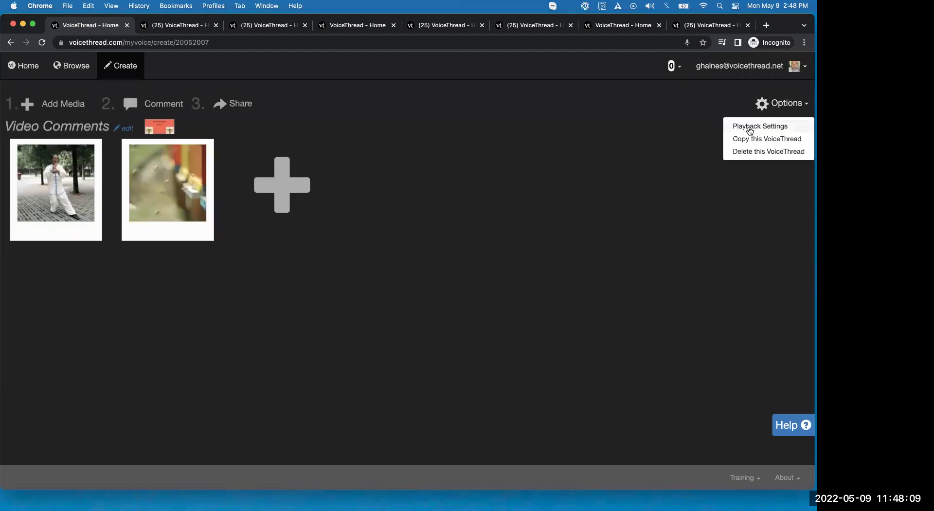
{"action": "left_click", "coordinate": [749, 127]}
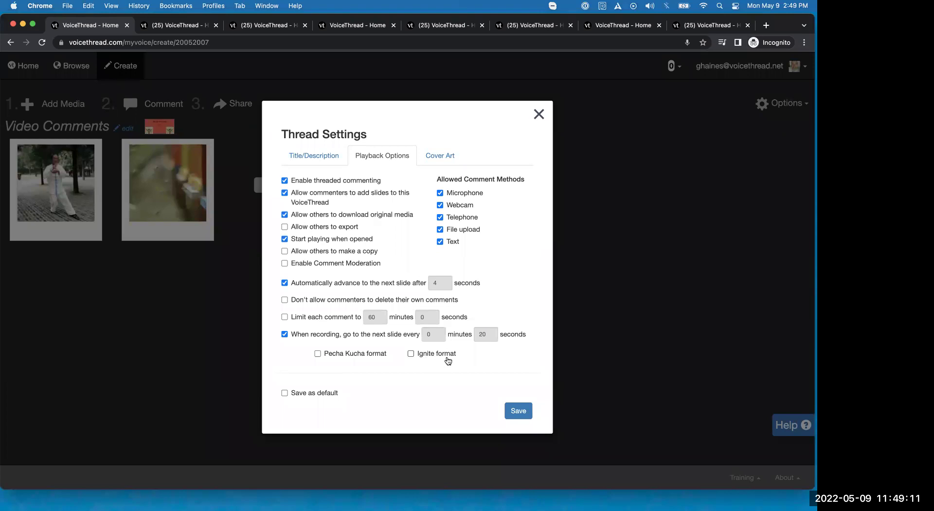
{"action": "left_click", "coordinate": [318, 354]}
Switch to the course window, open Student Presentations from Module 1, and open that assignment for editing
{"action": "left_click_drag", "start_coordinate": [815, 64], "coordinate": [368, 28]}
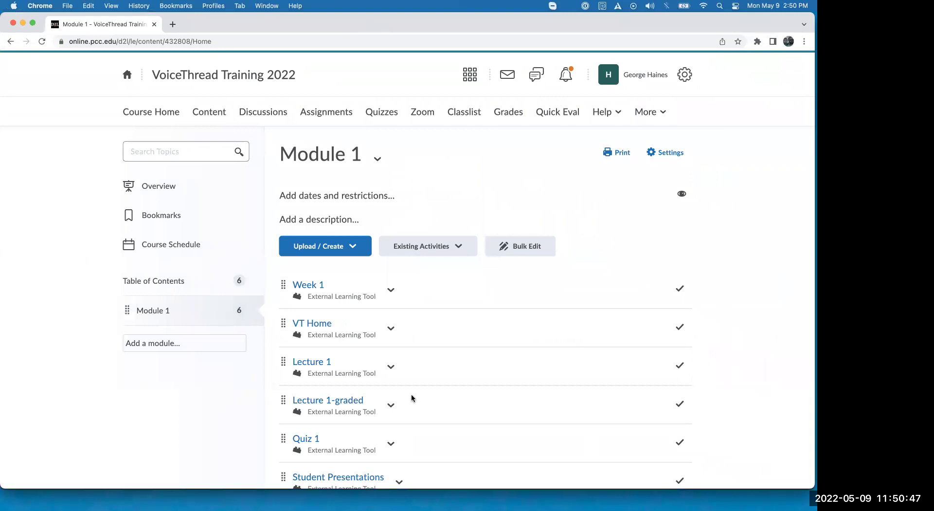
{"action": "scroll", "coordinate": [411, 393], "scroll_direction": "down", "scroll_amount": 3}
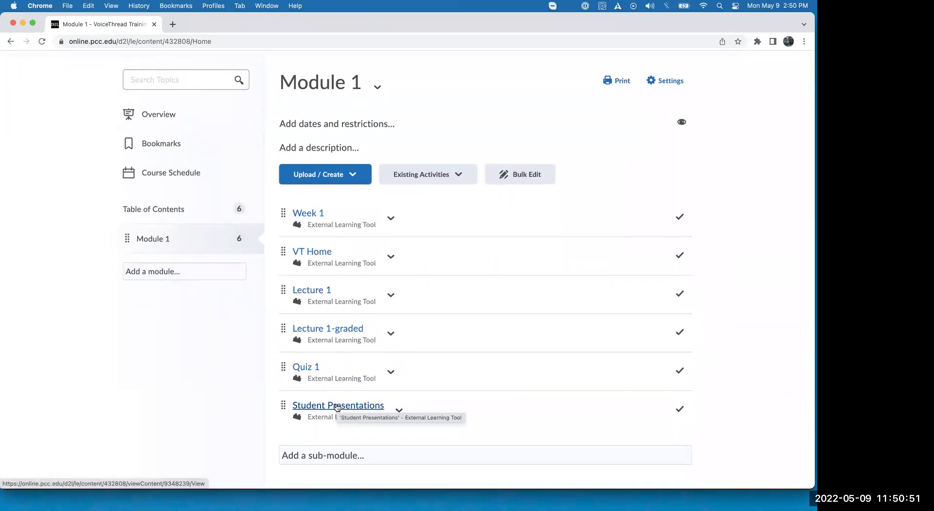
{"action": "left_click", "coordinate": [338, 405]}
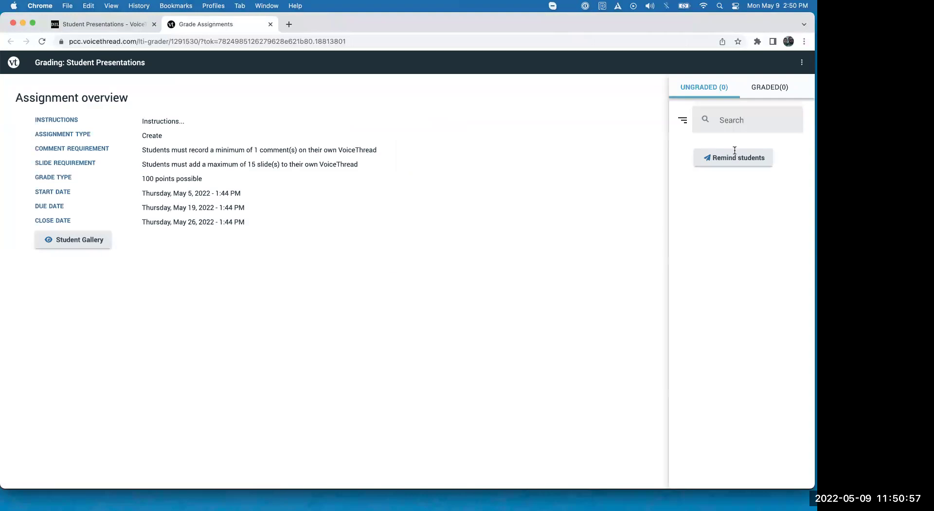
{"action": "left_click", "coordinate": [802, 62]}
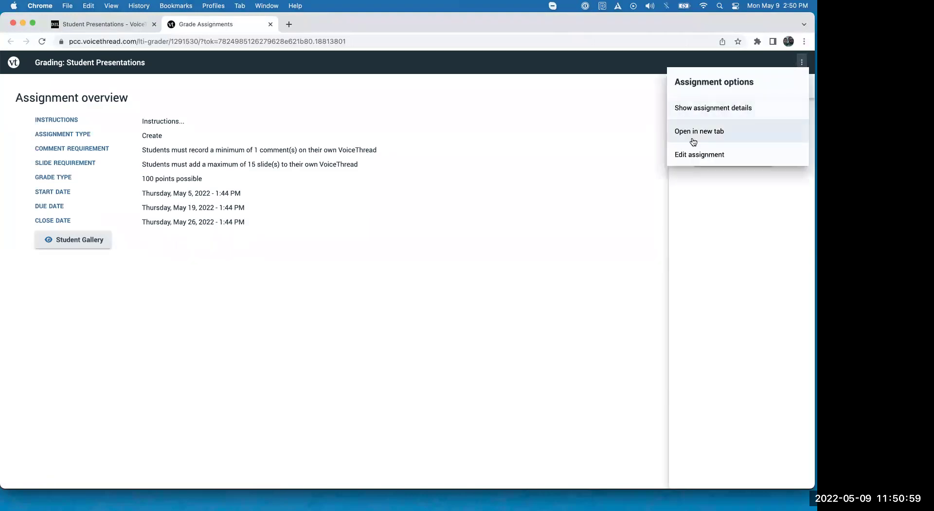
{"action": "left_click", "coordinate": [693, 154]}
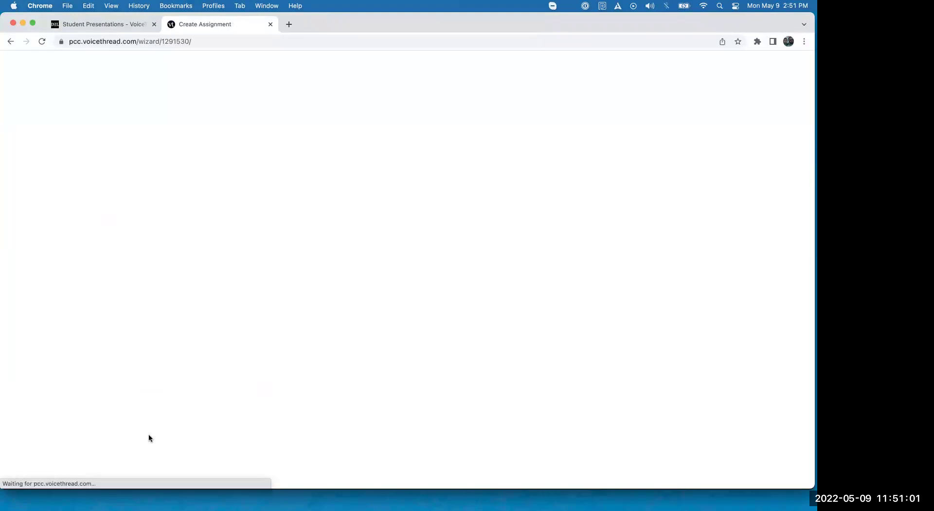
Return to the Student Presentations participation requirements and enable automatic slide advance while recording, with a custom interval of 30 seconds
{"action": "left_click", "coordinate": [26, 480]}
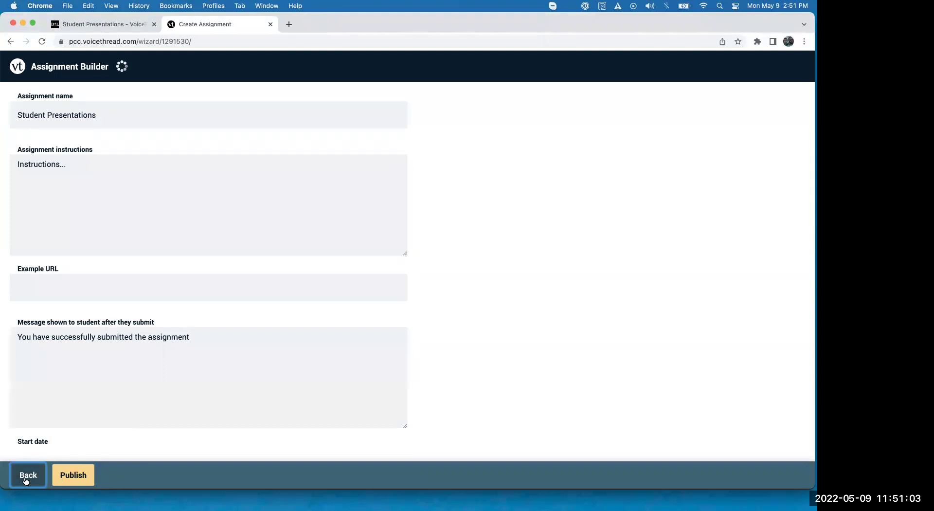
{"action": "scroll", "coordinate": [162, 319], "scroll_direction": "down", "scroll_amount": 5}
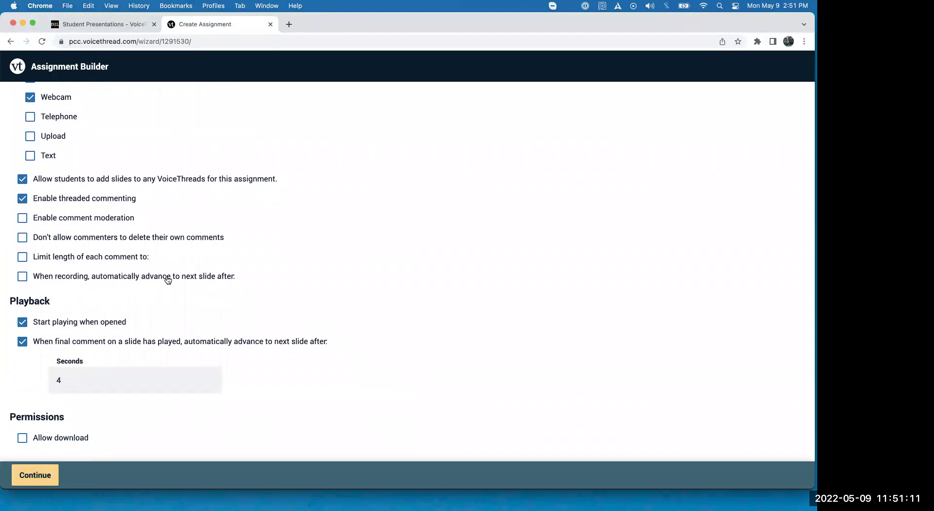
{"action": "left_click", "coordinate": [23, 276]}
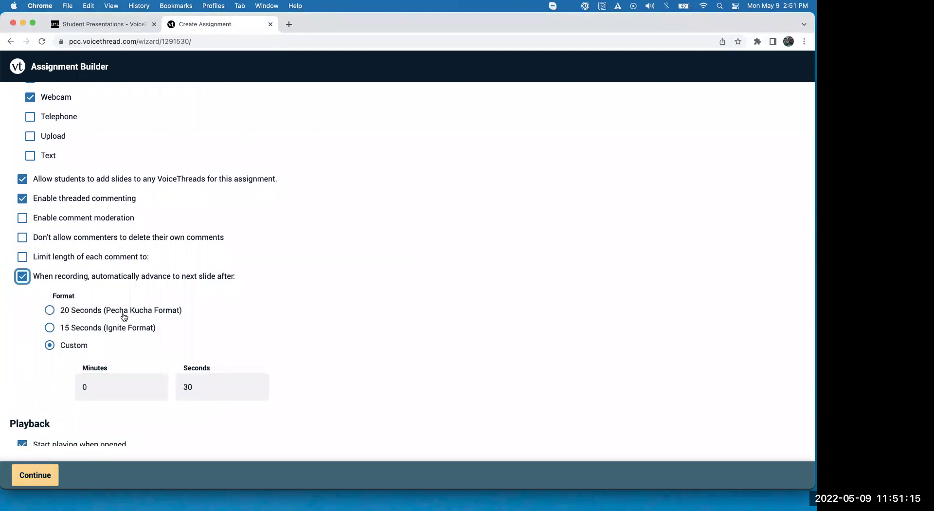
{"action": "left_click", "coordinate": [53, 310]}
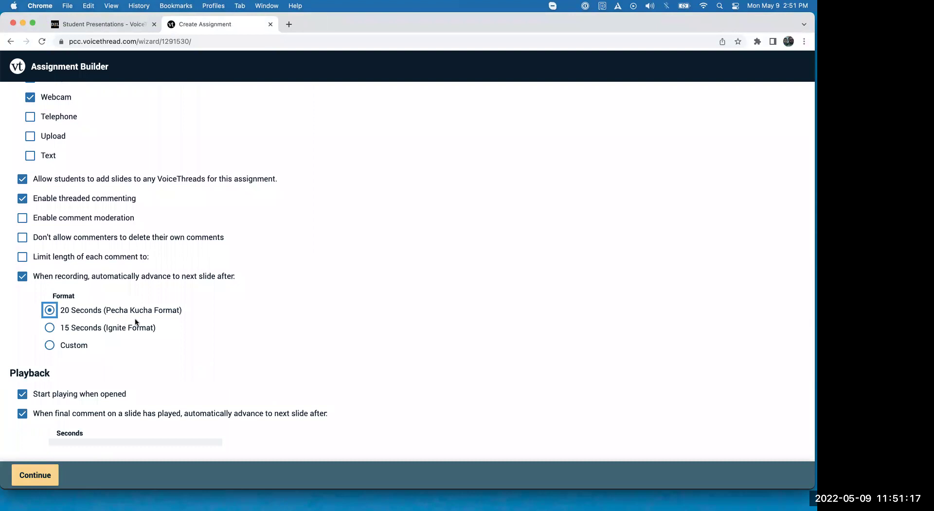
{"action": "left_click", "coordinate": [50, 347]}
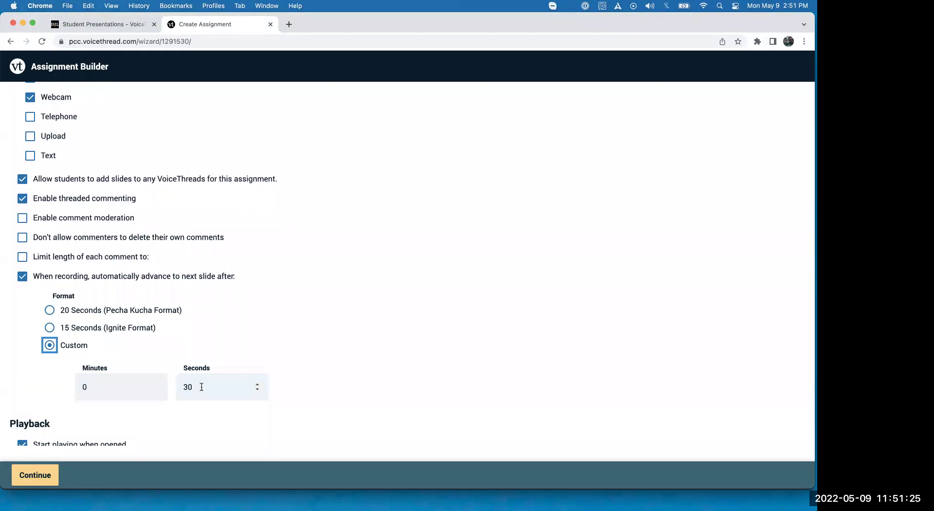
Review the required comments, slides and allowed comment types, and continue to the assignment details page
{"action": "scroll", "coordinate": [197, 336], "scroll_direction": "up", "scroll_amount": 1}
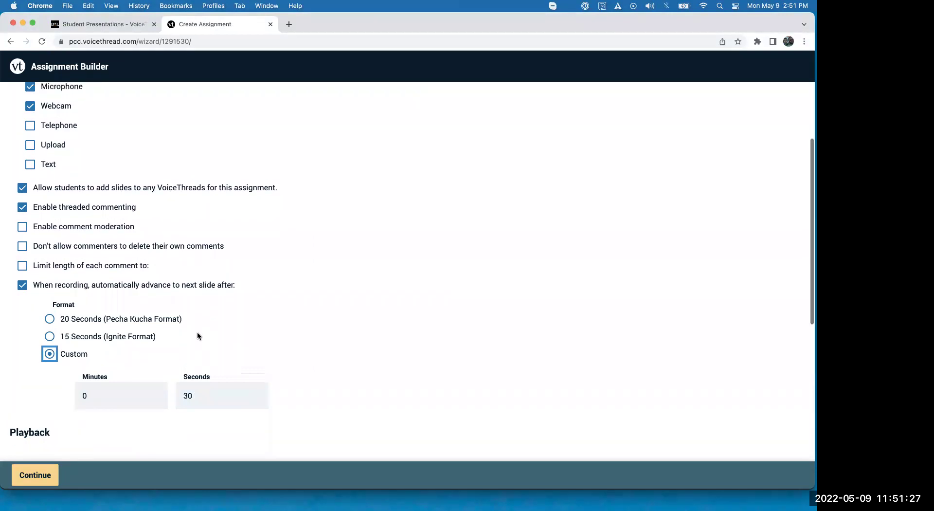
{"action": "scroll", "coordinate": [197, 336], "scroll_direction": "up", "scroll_amount": 3}
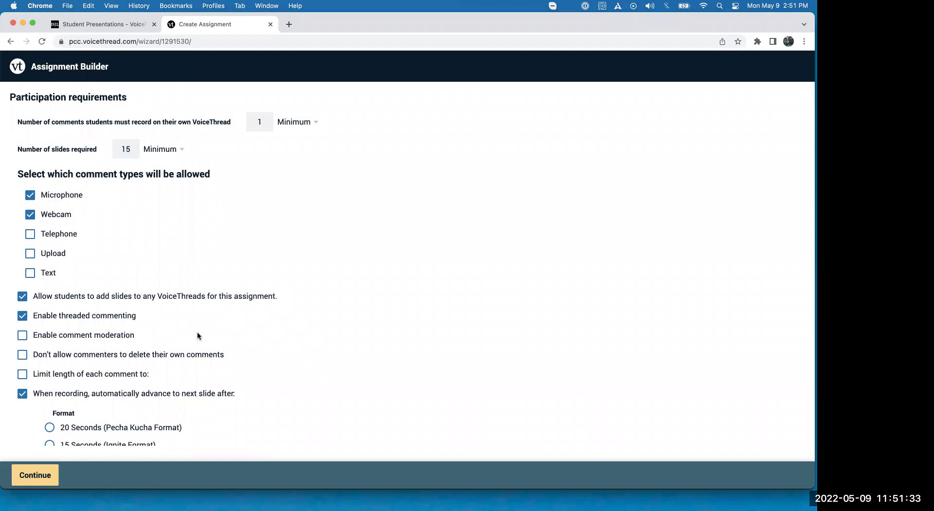
{"action": "scroll", "coordinate": [198, 336], "scroll_direction": "down", "scroll_amount": 2}
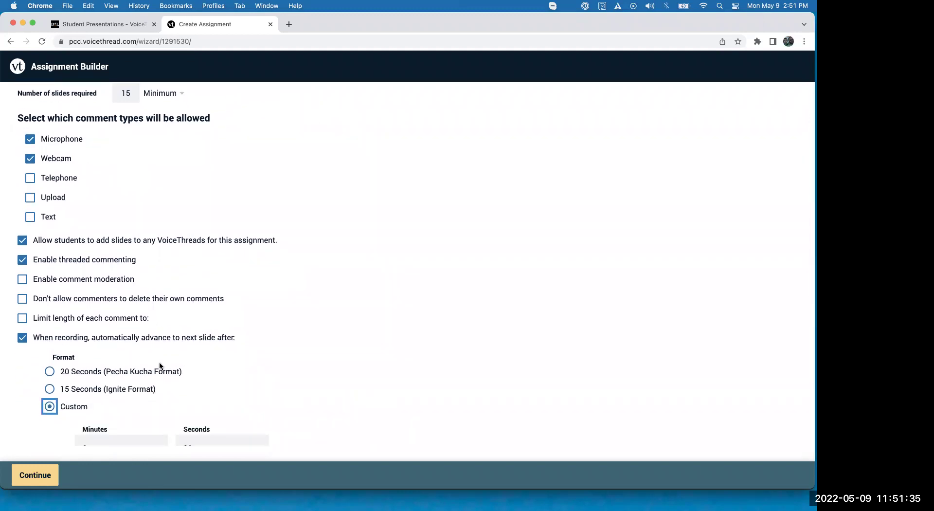
{"action": "scroll", "coordinate": [159, 366], "scroll_direction": "down", "scroll_amount": 1}
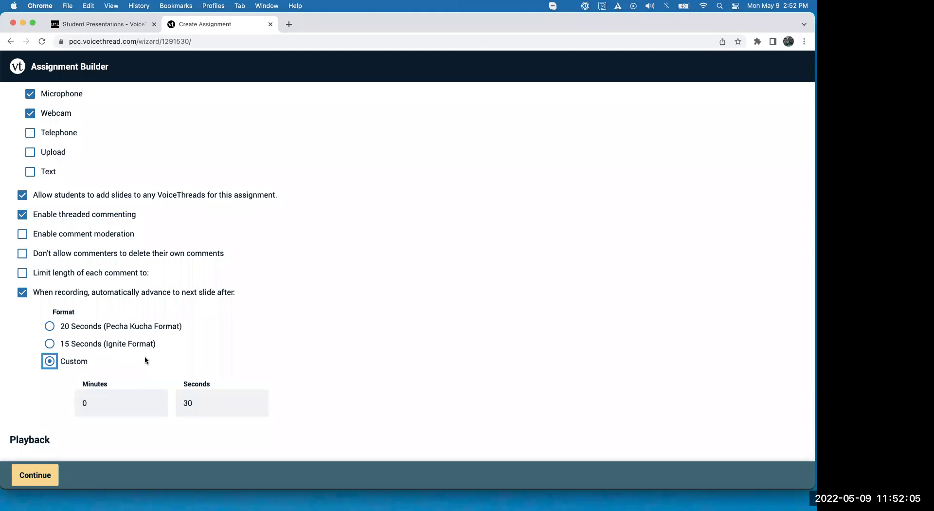
{"action": "left_click", "coordinate": [42, 475]}
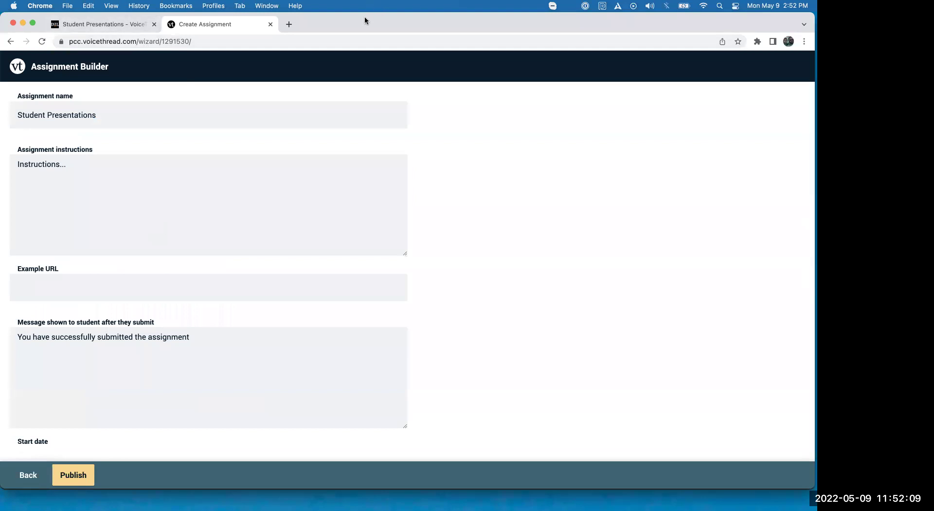
Switch to the VoiceThread window and play the first slide of Black Scholarship Matters, pausing it at 0:22
{"action": "left_click_drag", "start_coordinate": [365, 21], "coordinate": [370, 1]}
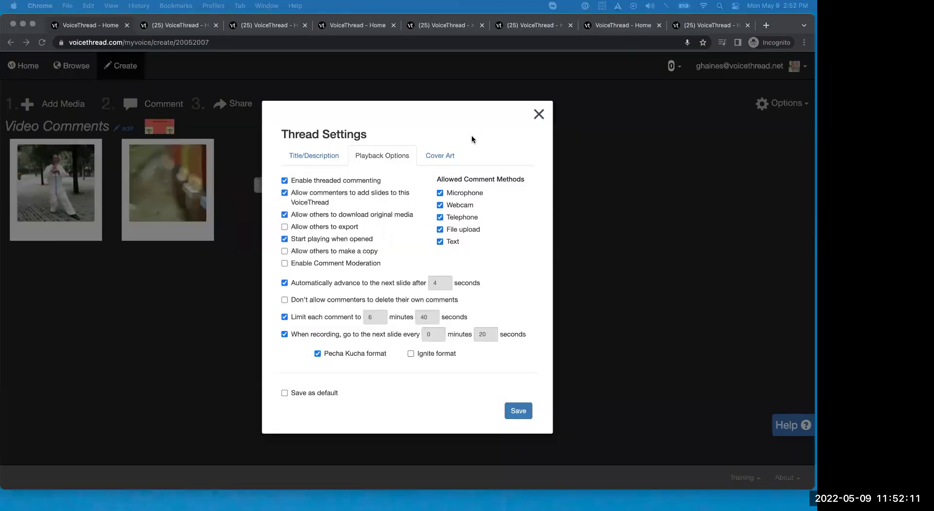
{"action": "left_click", "coordinate": [539, 115]}
{"action": "left_click", "coordinate": [696, 27]}
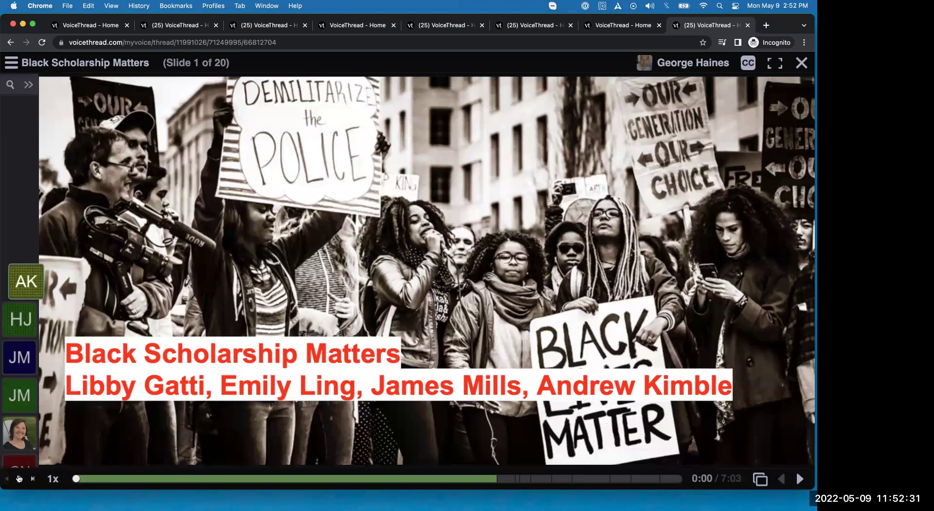
{"action": "left_click", "coordinate": [19, 479]}
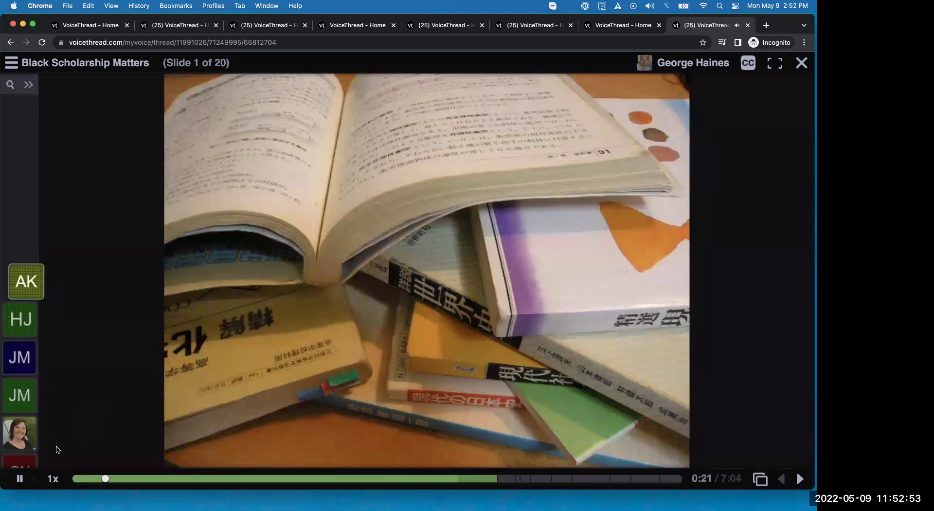
{"action": "left_click", "coordinate": [20, 479]}
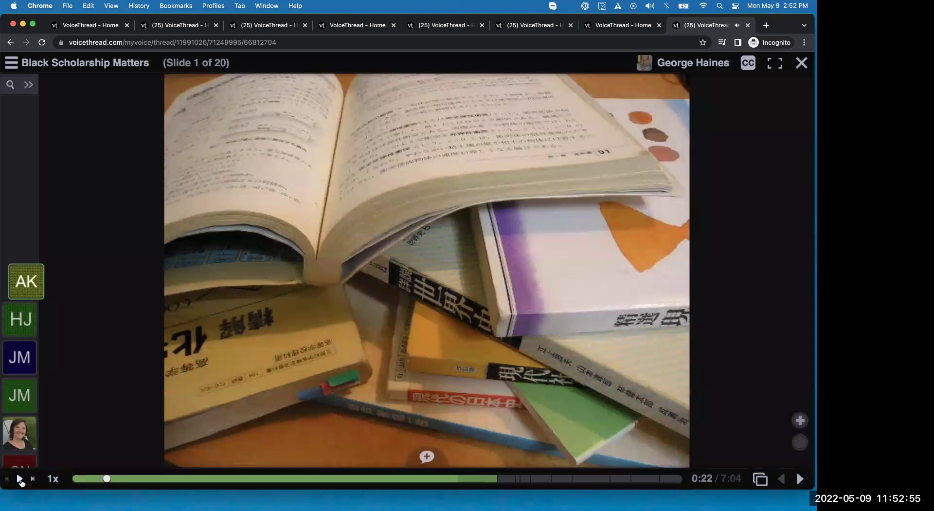
{"action": "left_click", "coordinate": [27, 292]}
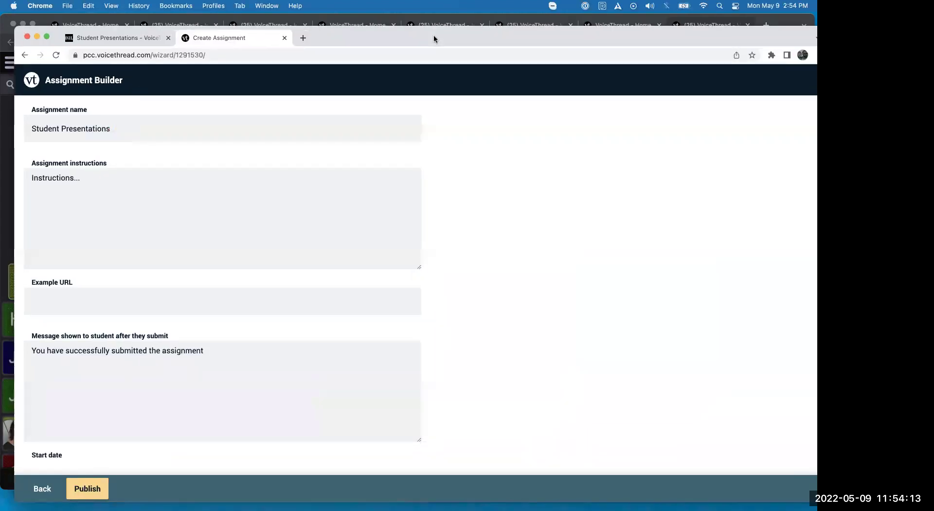
Return to the Assignment Builder, publish the Student Presentations assignment, and close its page
{"action": "left_click_drag", "start_coordinate": [433, 38], "coordinate": [417, 24]}
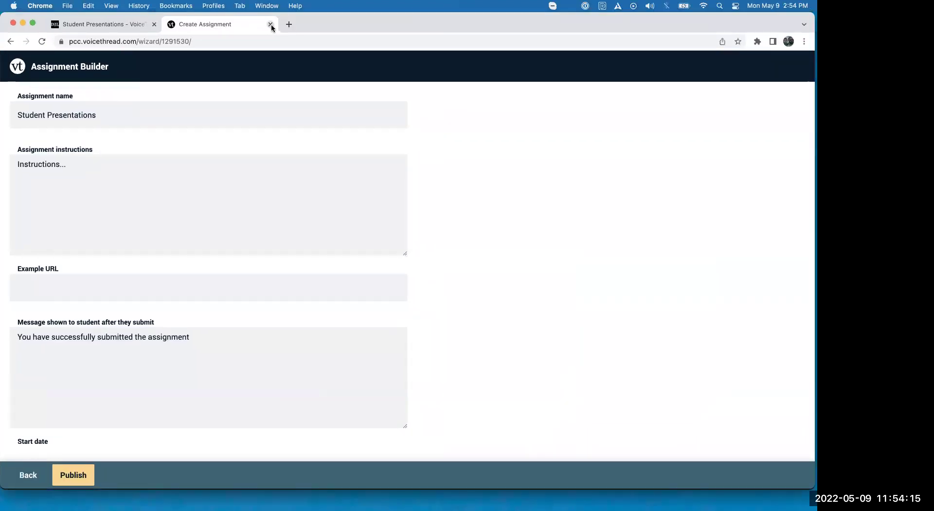
{"action": "left_click", "coordinate": [85, 472]}
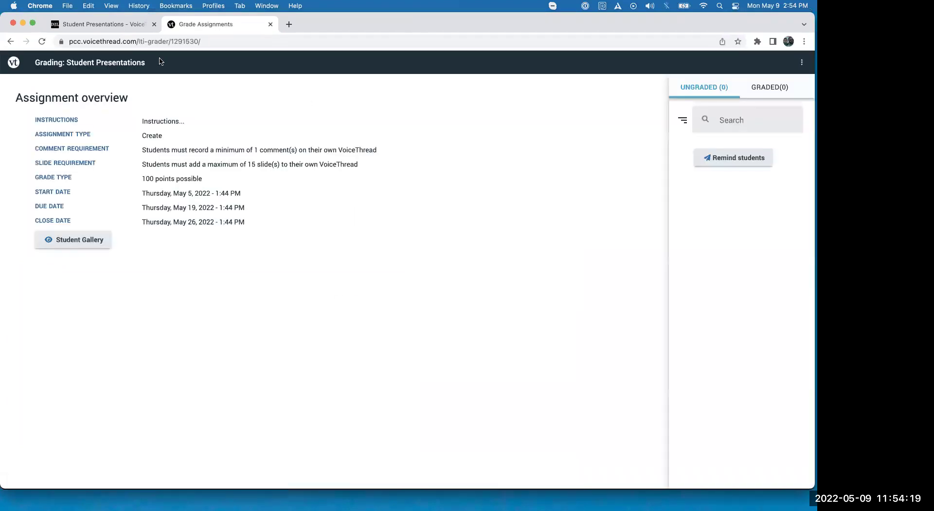
{"action": "left_click", "coordinate": [270, 24]}
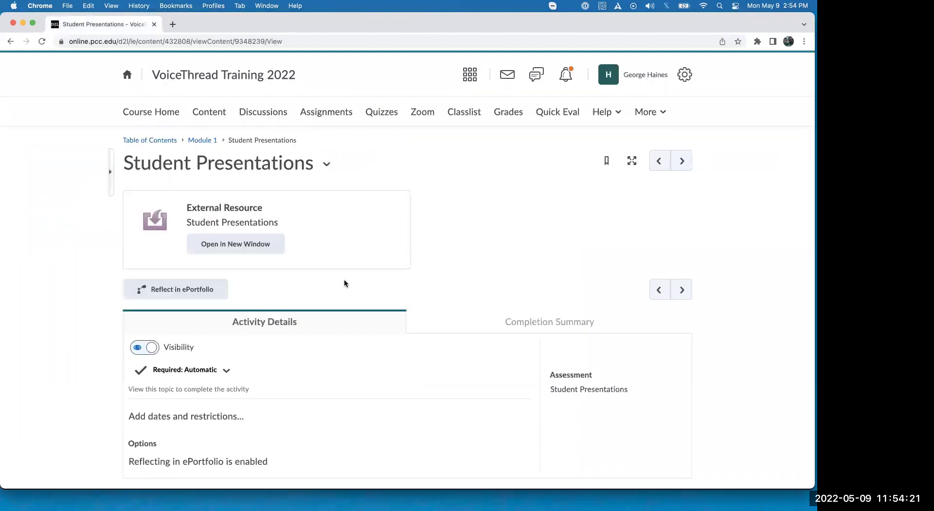
Open the course content and start adding a VoiceThread activity to Module 1 as a Comment assignment in Assignment Builder
{"action": "left_click", "coordinate": [218, 116]}
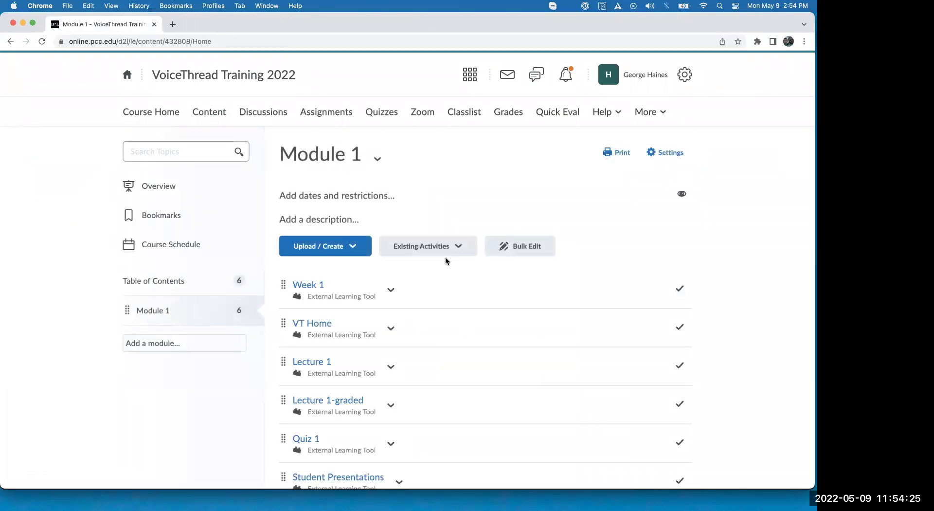
{"action": "left_click", "coordinate": [444, 250]}
{"action": "scroll", "coordinate": [427, 403], "scroll_direction": "down", "scroll_amount": 3}
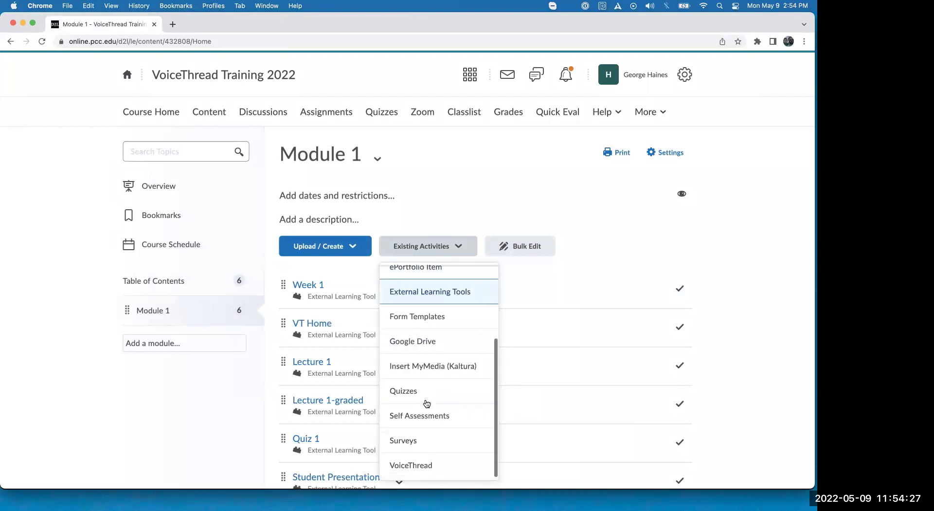
{"action": "left_click", "coordinate": [417, 465]}
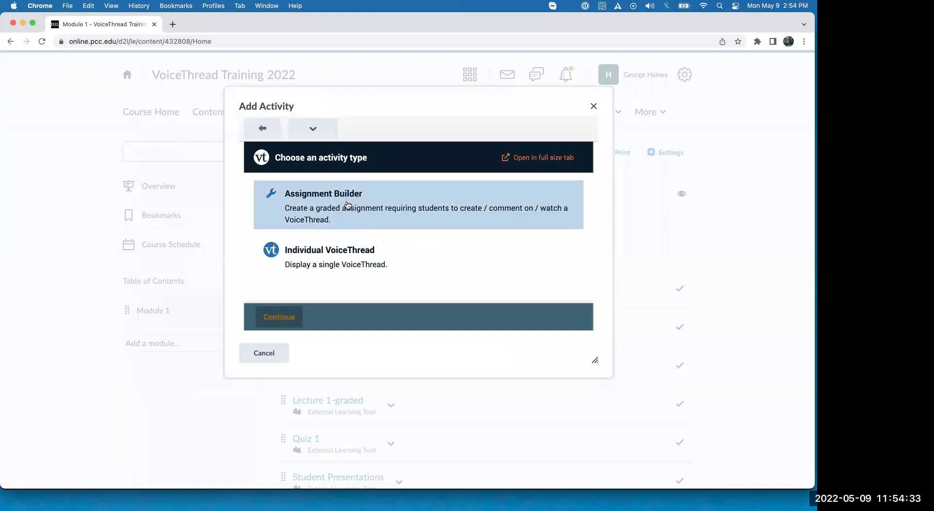
{"action": "left_click", "coordinate": [348, 205]}
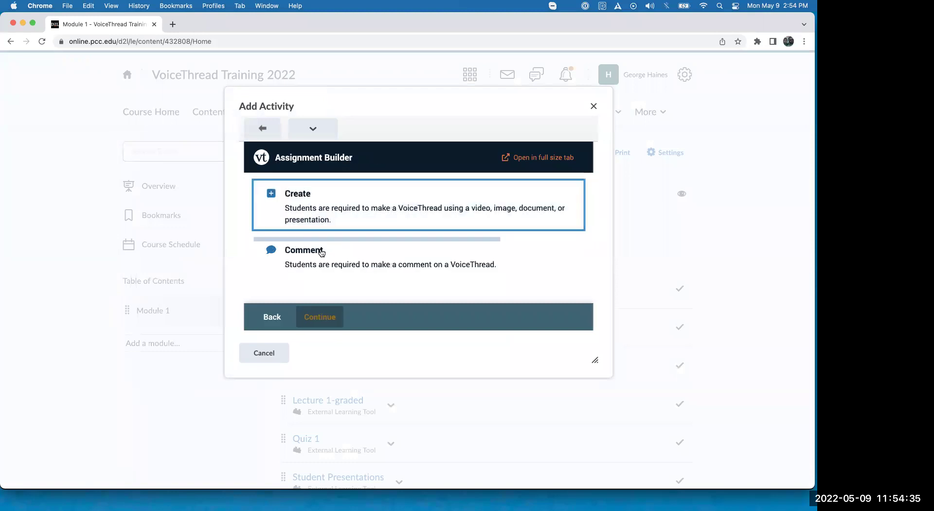
{"action": "left_click", "coordinate": [320, 262]}
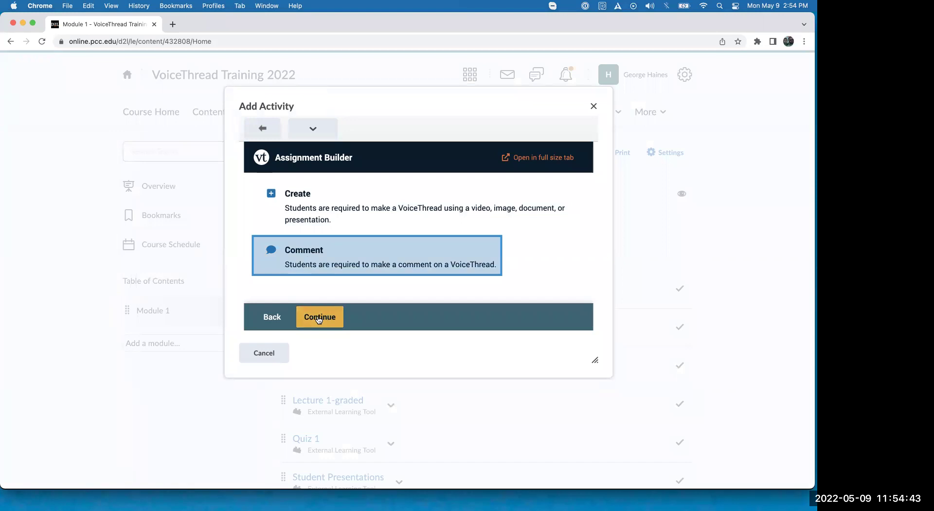
{"action": "left_click", "coordinate": [319, 318]}
Enlarge the activity dialog, choose Pop Quiz Game- Timed as the source, highlight the notice about copying, and cancel the new activity
{"action": "left_click_drag", "start_coordinate": [594, 360], "coordinate": [726, 458]}
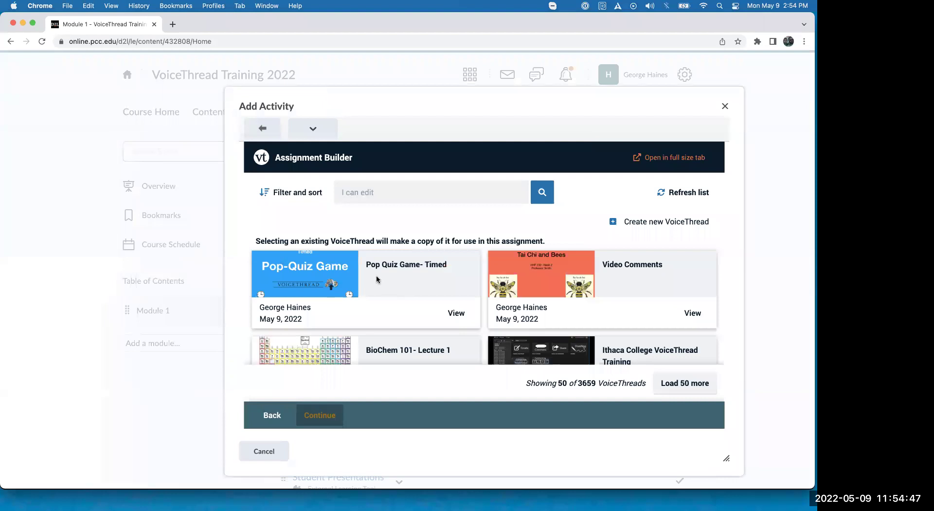
{"action": "scroll", "coordinate": [495, 280], "scroll_direction": "down", "scroll_amount": 3}
{"action": "scroll", "coordinate": [495, 280], "scroll_direction": "down", "scroll_amount": 2}
{"action": "scroll", "coordinate": [496, 279], "scroll_direction": "up", "scroll_amount": 5}
{"action": "left_click", "coordinate": [374, 290]}
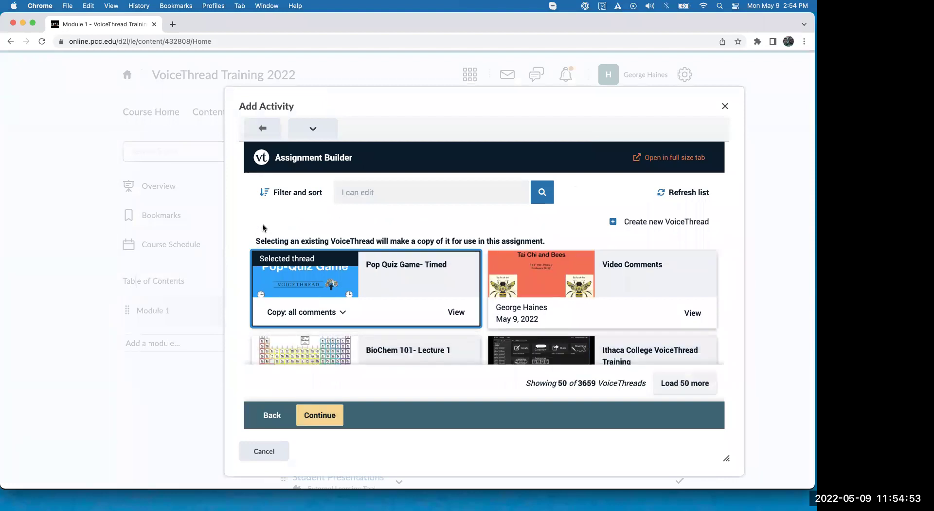
{"action": "left_click_drag", "start_coordinate": [256, 241], "coordinate": [553, 246]}
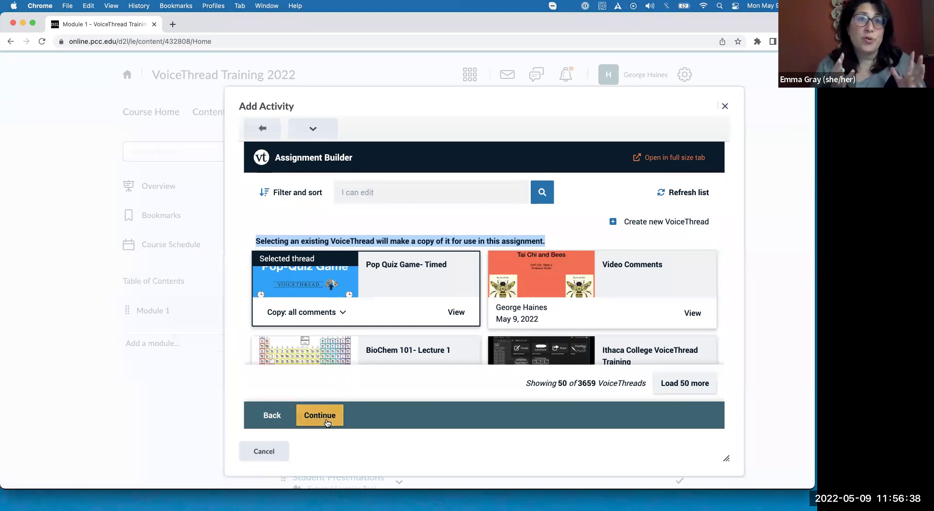
{"action": "left_click", "coordinate": [725, 105]}
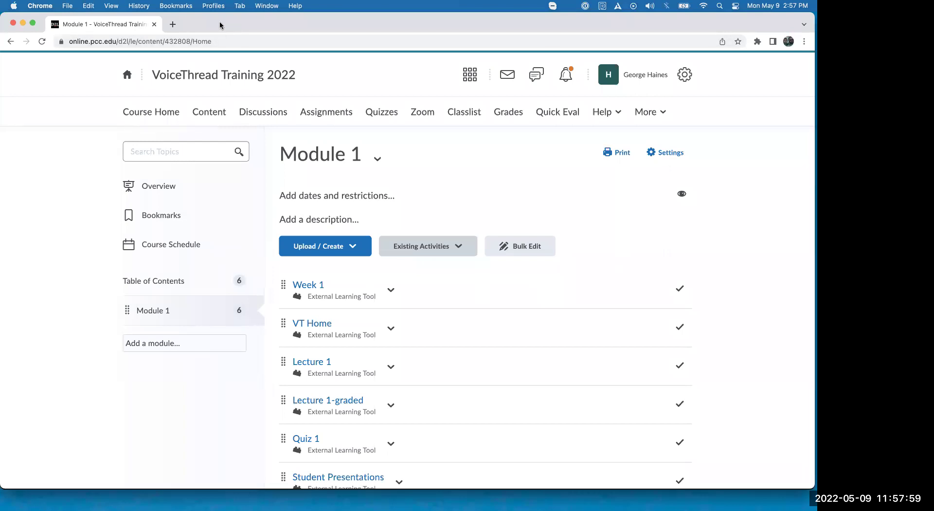
Switch to the VoiceThread window and close the Video Comments thread settings without saving
{"action": "key", "text": "super+grave"}
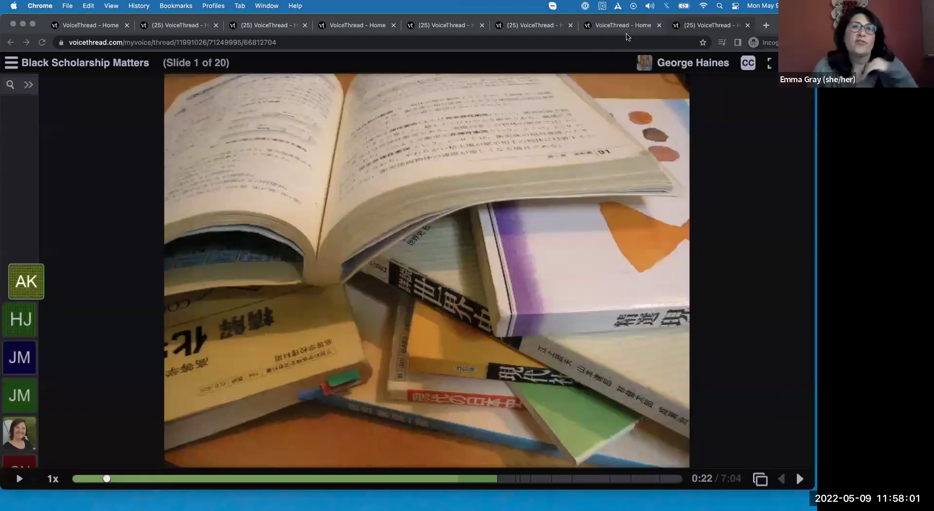
{"action": "left_click", "coordinate": [83, 28]}
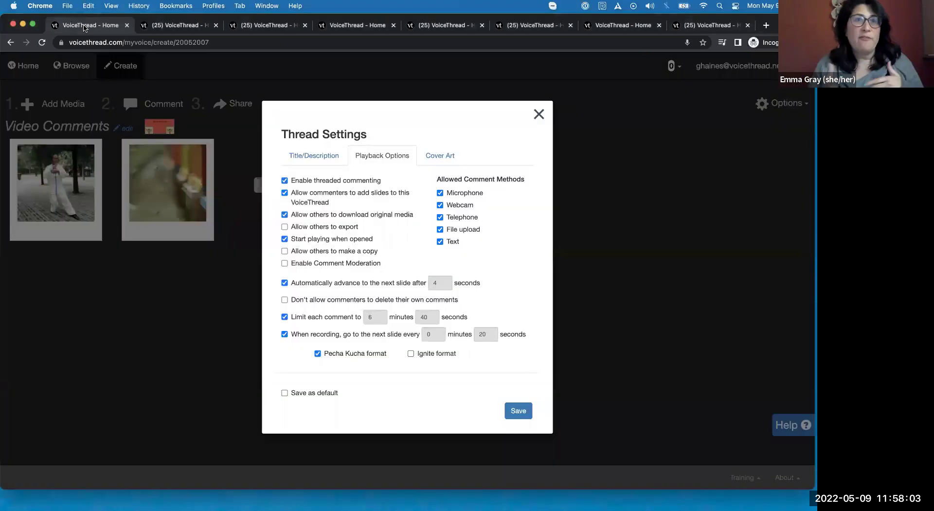
{"action": "left_click", "coordinate": [538, 114]}
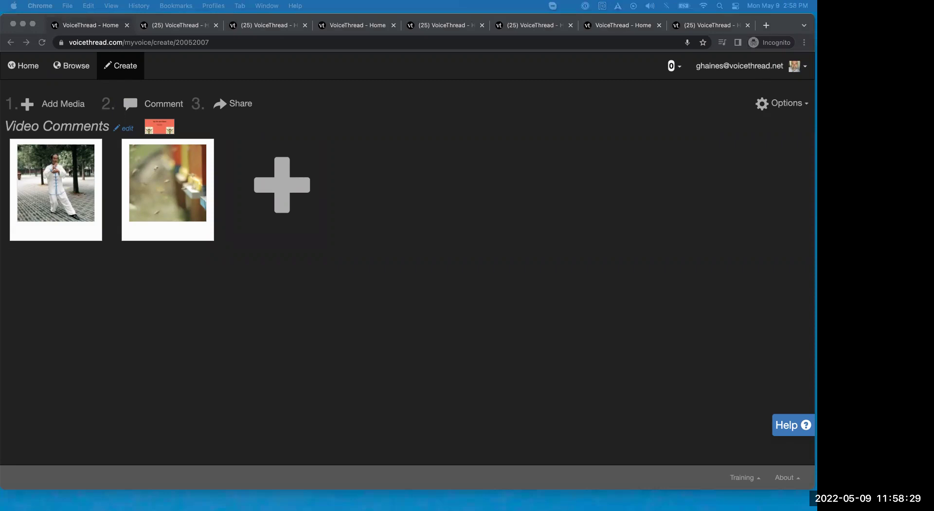
Switch back to the course window and view the full list of activities in Module 1
{"action": "key", "text": "super+grave"}
{"action": "double_click", "coordinate": [52, 190]}
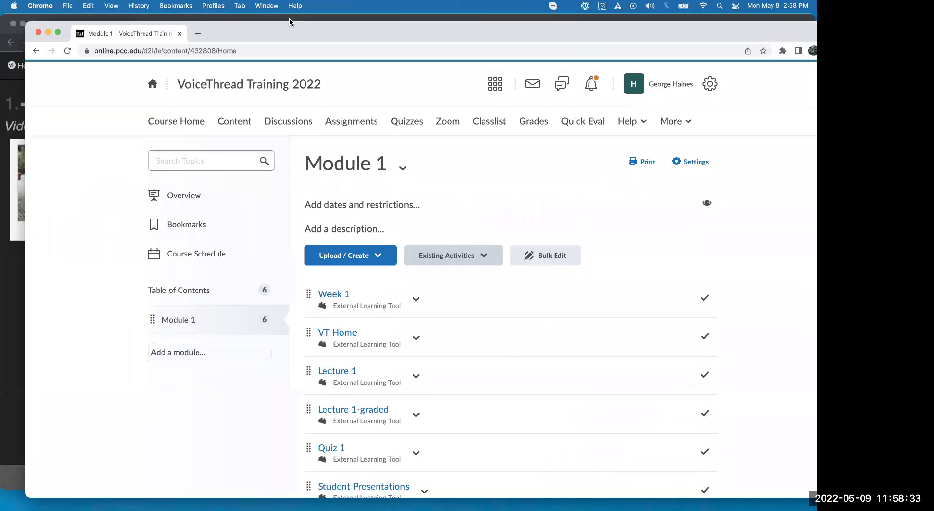
{"action": "scroll", "coordinate": [409, 303], "scroll_direction": "down", "scroll_amount": 3}
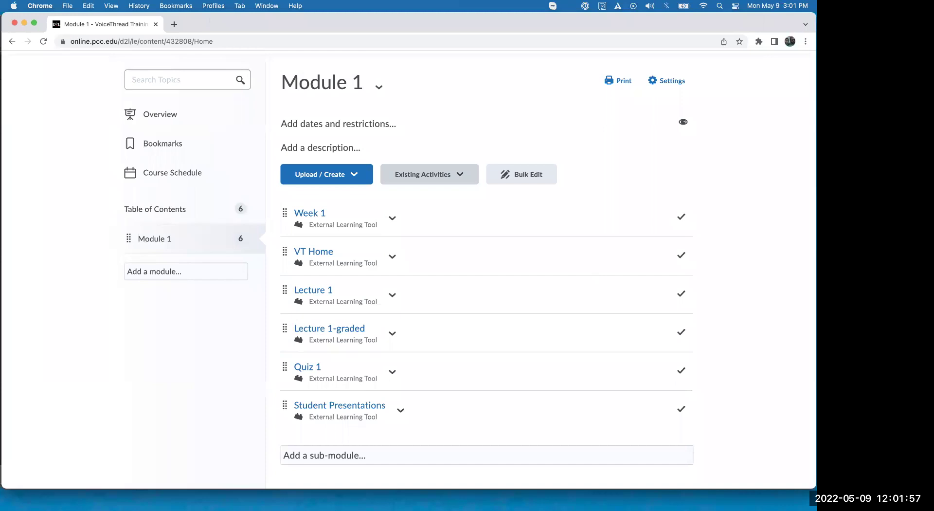
Switch to the VoiceThread window and go from the Video Comments edit page to the VoiceThread home page
{"action": "key", "text": "super+grave"}
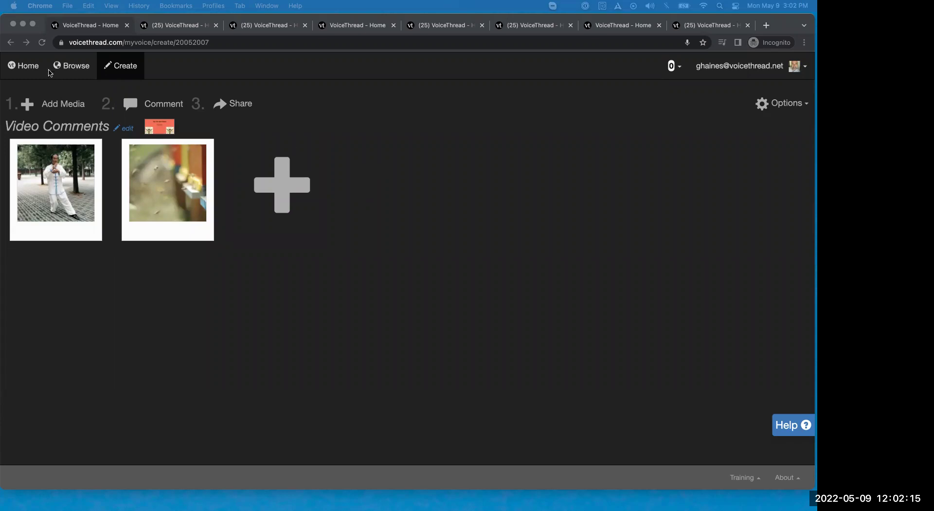
{"action": "left_click", "coordinate": [24, 67]}
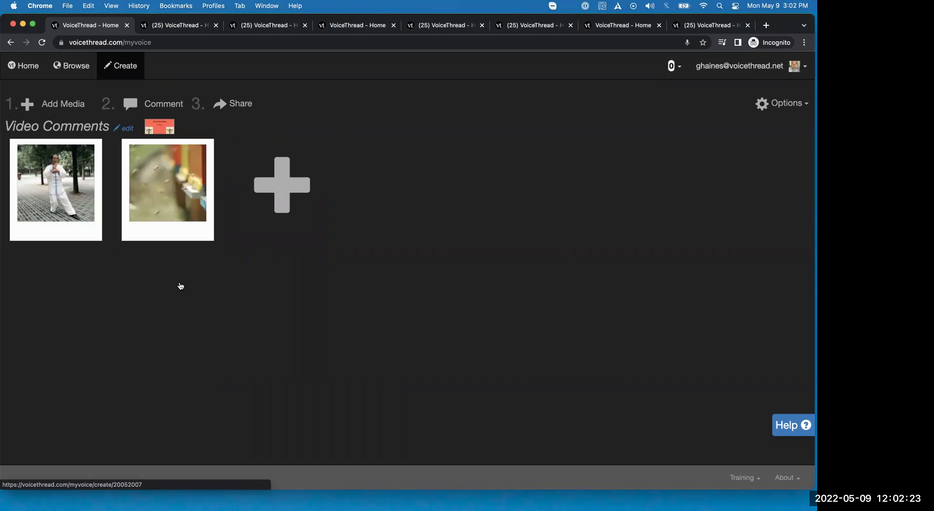
{"action": "left_click", "coordinate": [23, 66]}
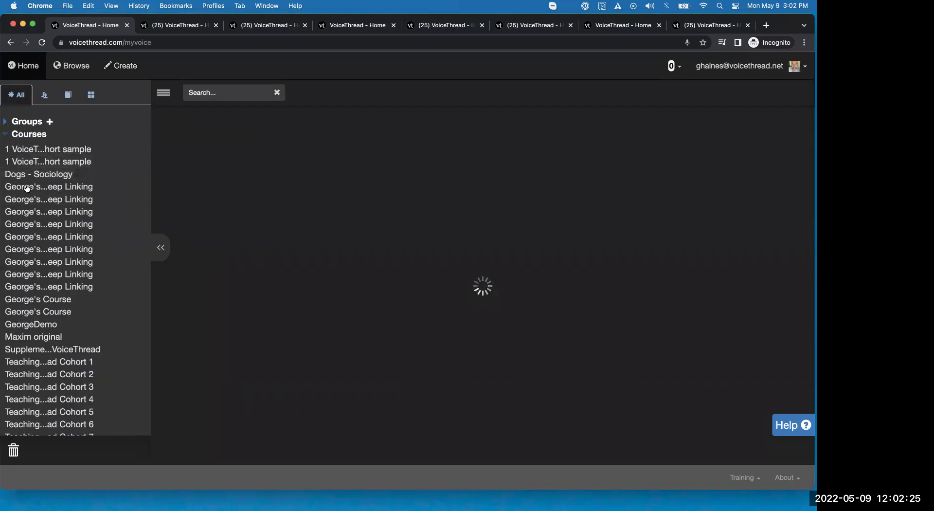
Look through the course list down to the numbered VoiceThread cohorts and select the Pop Quiz Game- Timed VoiceThread
{"action": "scroll", "coordinate": [51, 253], "scroll_direction": "down", "scroll_amount": 15}
{"action": "scroll", "coordinate": [58, 340], "scroll_direction": "down", "scroll_amount": 3}
{"action": "left_click_drag", "start_coordinate": [221, 184], "coordinate": [231, 152]}
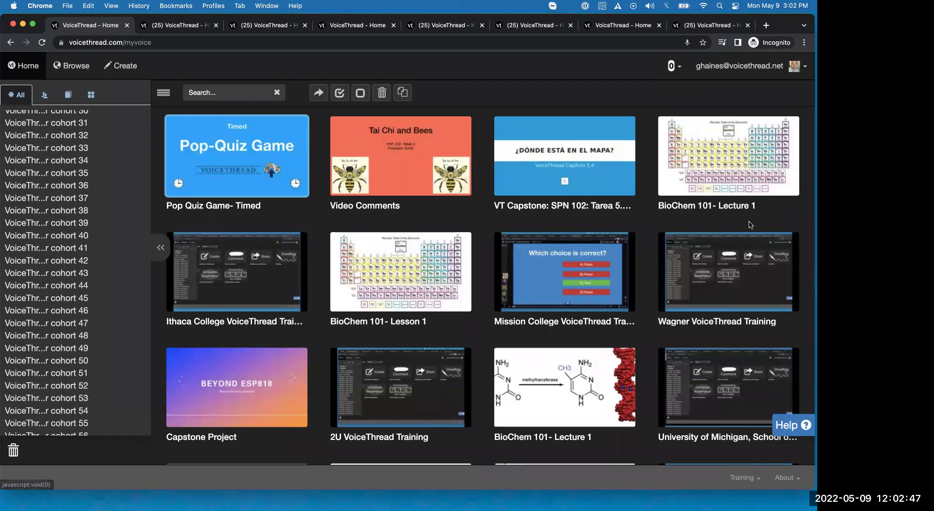
Switch to the course window and open the Student Presentations assignment from Module 1 for editing in the Assignment Builder
{"action": "key", "text": "super+grave"}
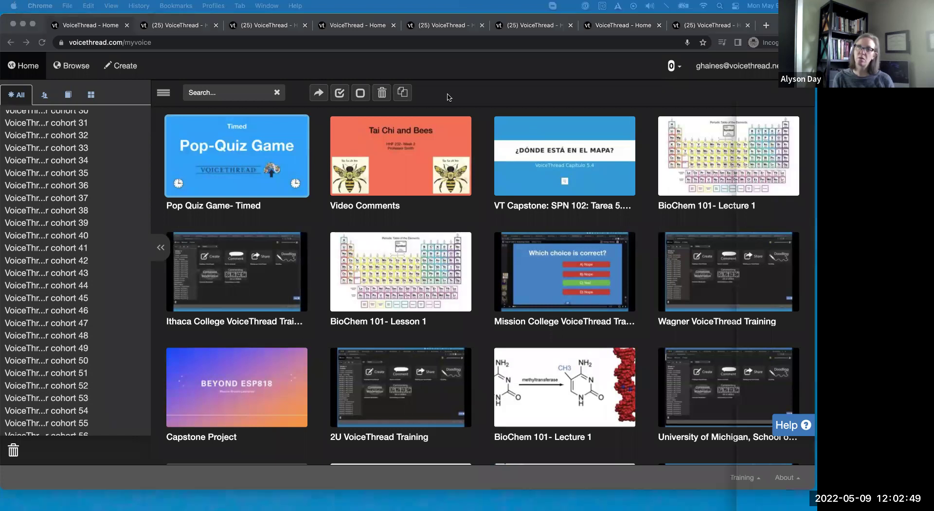
{"action": "key", "text": "ctrl+alt+Return"}
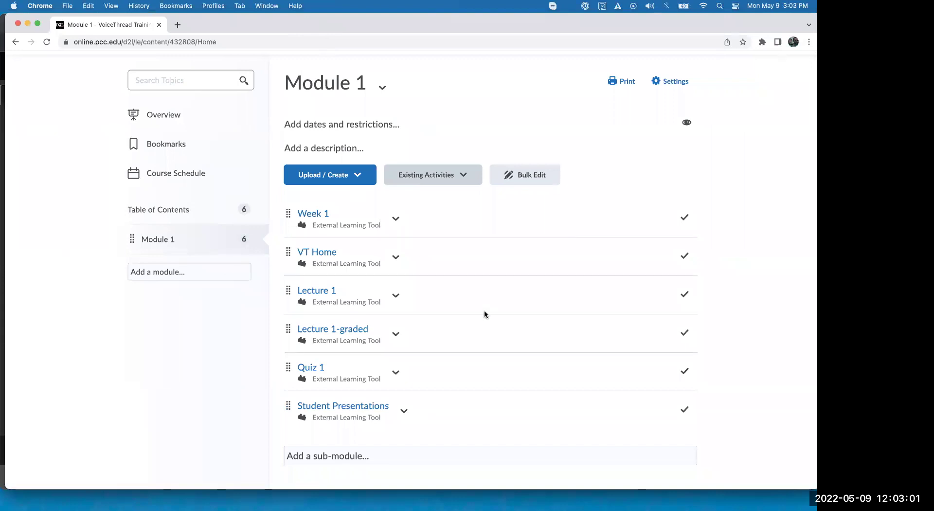
{"action": "left_click", "coordinate": [373, 405]}
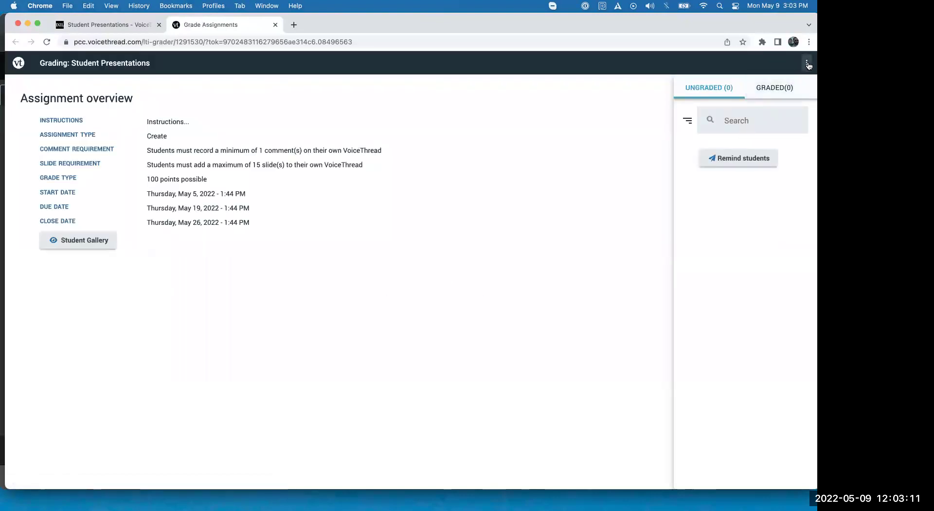
{"action": "left_click", "coordinate": [808, 66]}
{"action": "left_click", "coordinate": [711, 155]}
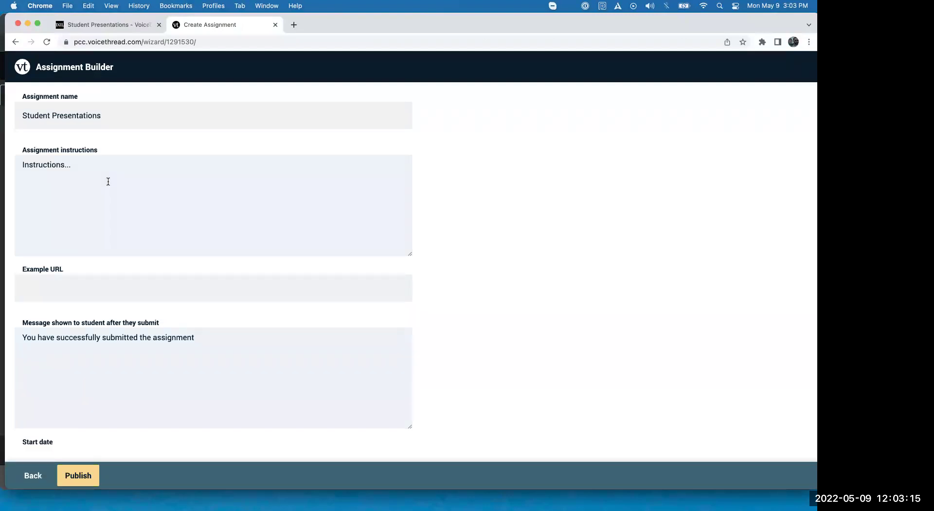
Point out where an example link can be added by focusing the Example URL field and the end of the assignment instructions
{"action": "left_click", "coordinate": [38, 284]}
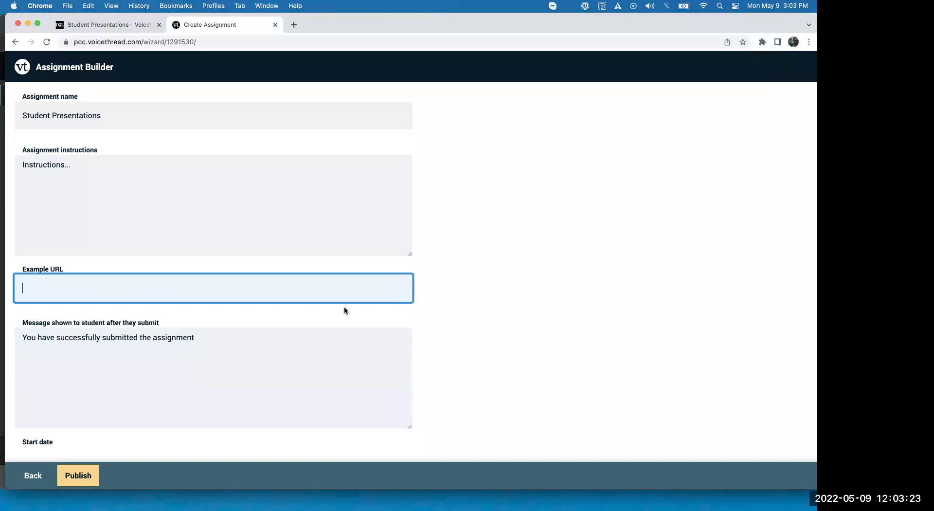
{"action": "left_click", "coordinate": [77, 168]}
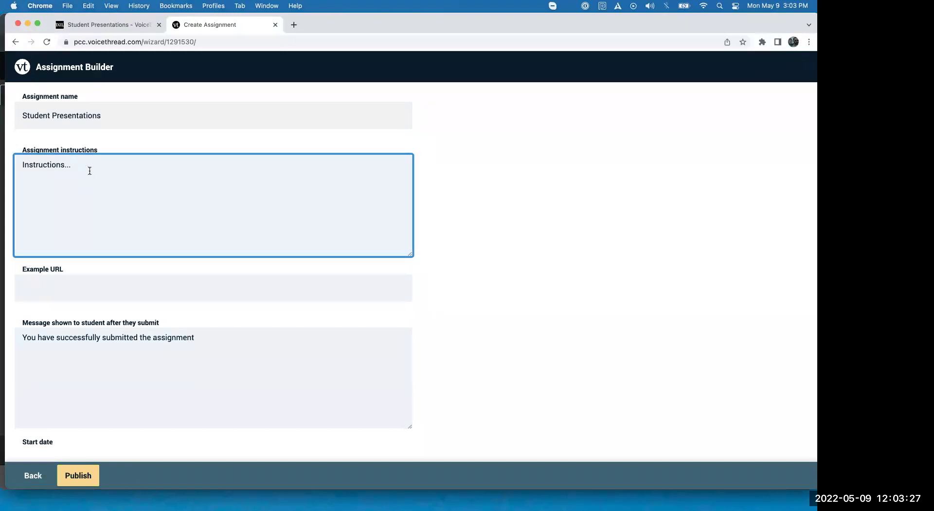